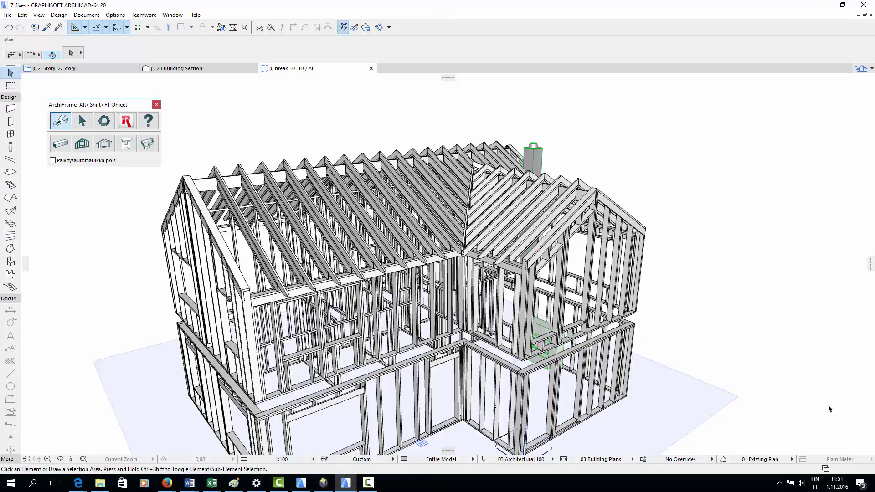
scroll(487, 227, "up", 6)
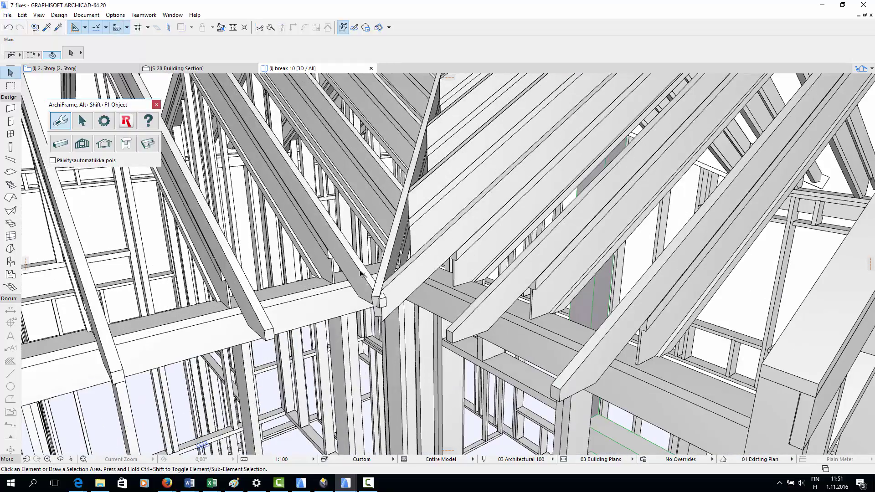
scroll(402, 303, "down", 8)
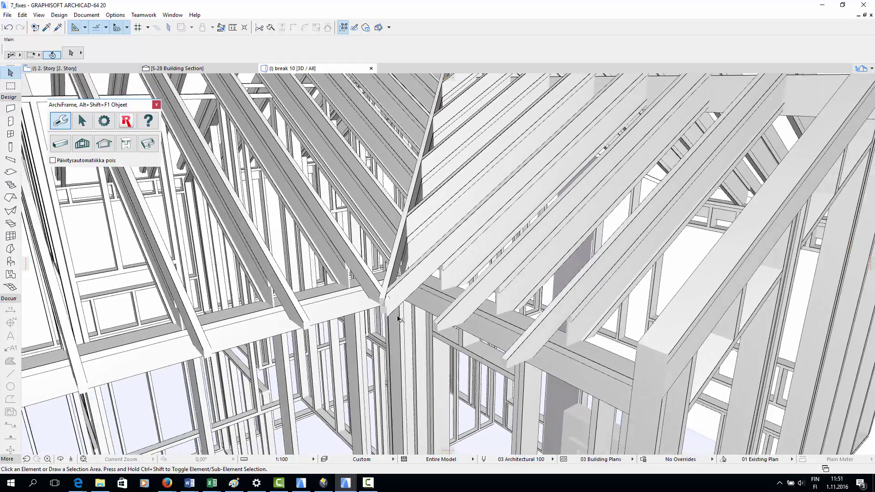
scroll(400, 321, "down", 4)
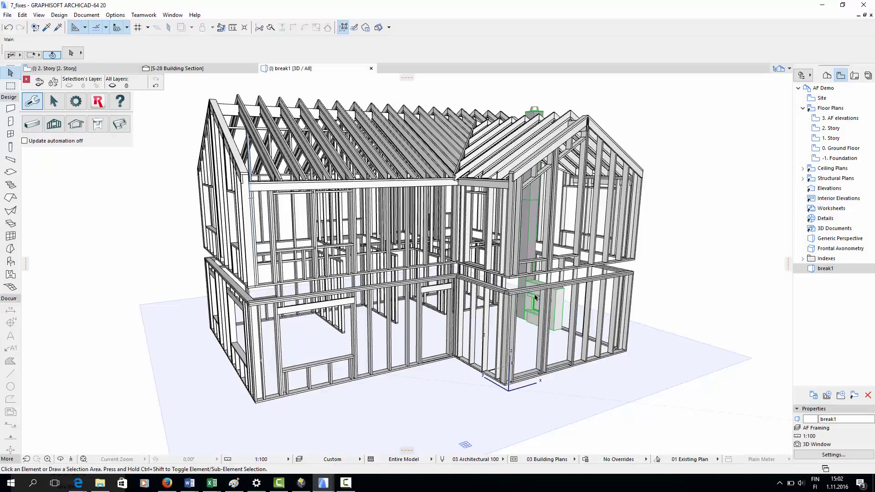
- Make the "Roof - top layer" layer visible in the layer settings so the roof covering shows in 3D
middle_click_drag(144, 205, 545, 219, "shift")
scroll(545, 220, "down", 2)
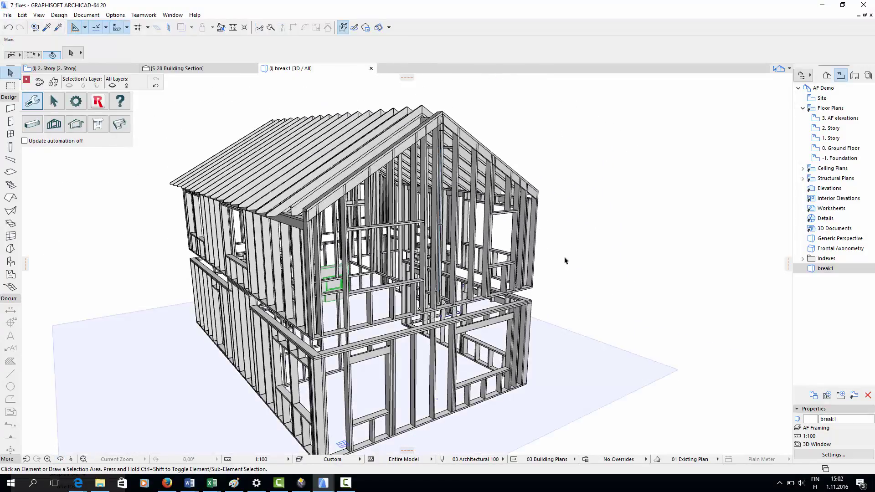
key("ctrl+l")
scroll(550, 155, "down", 5)
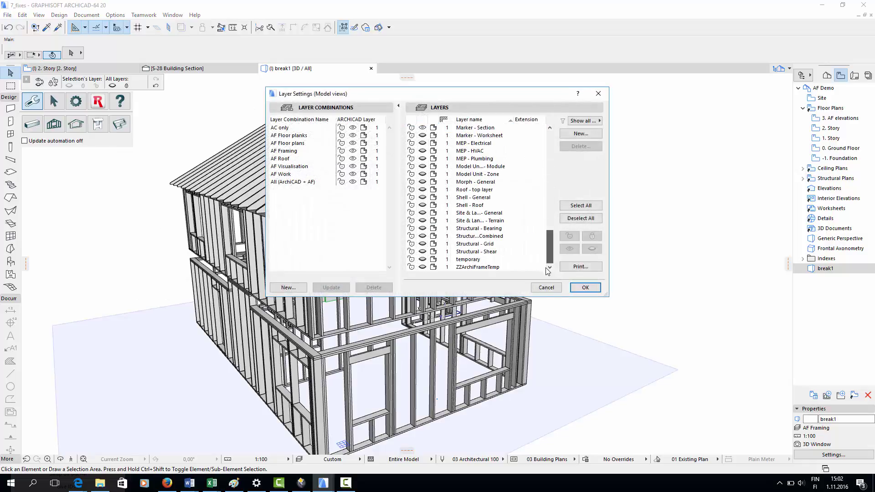
left_click(418, 189)
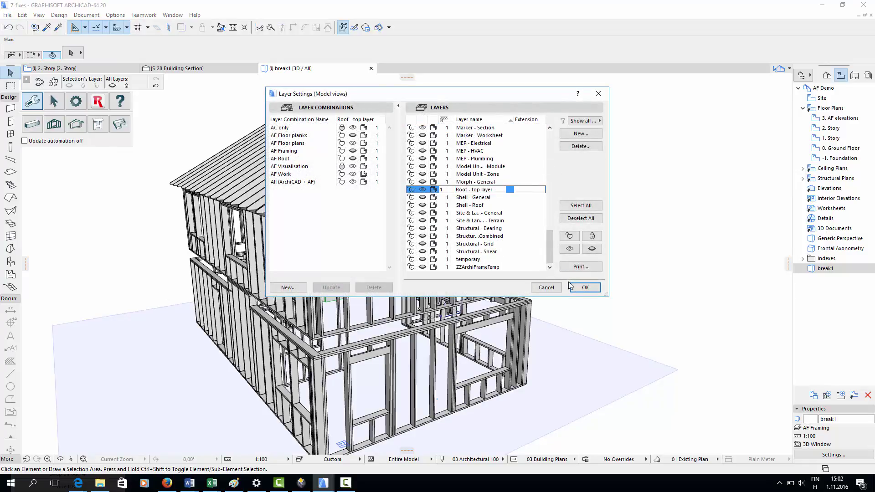
left_click(580, 288)
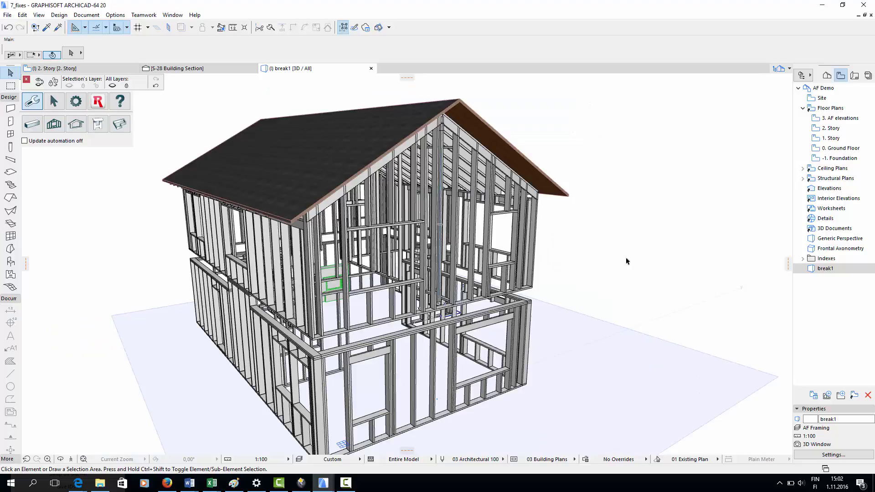
- Set up a new 42x148 frame plank and pick the gable roof covering's sloping surface in 3D as the drawing plane
left_click(32, 123)
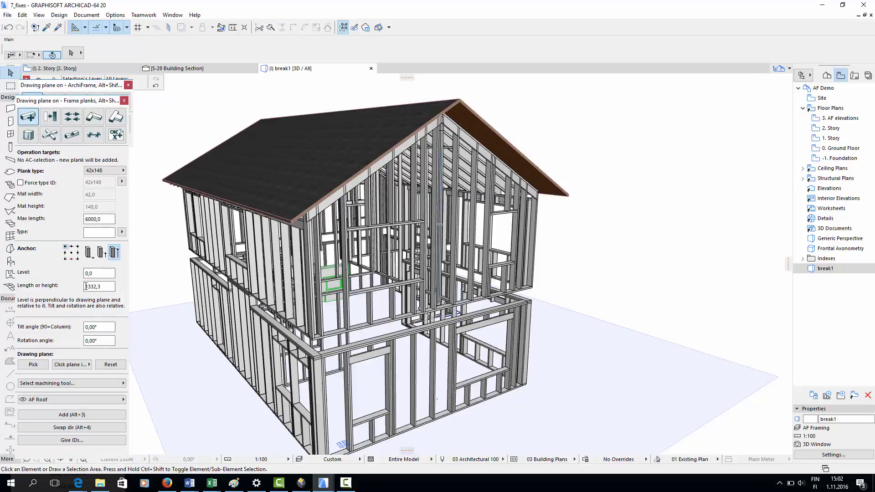
left_click(89, 365)
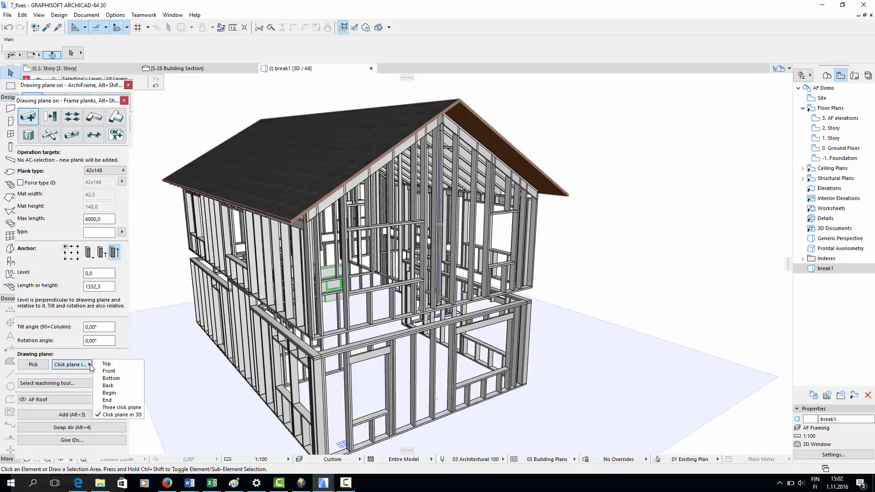
left_click(49, 370)
left_click(33, 364)
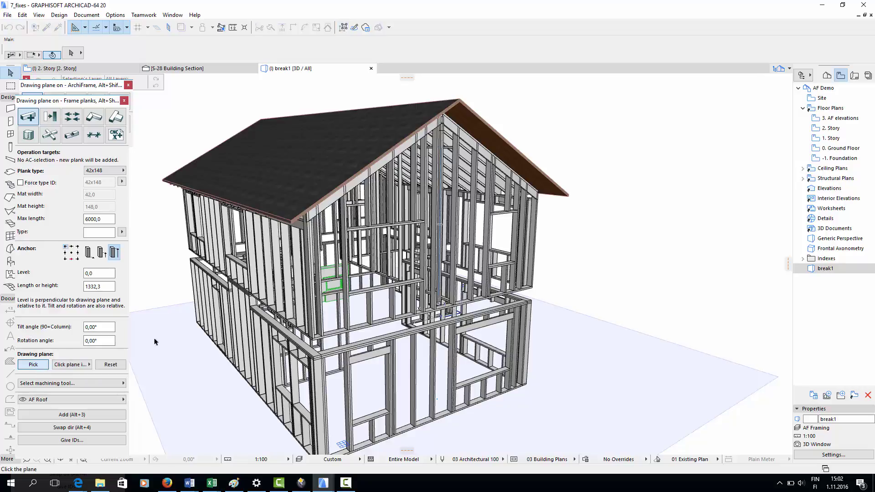
left_click(513, 164)
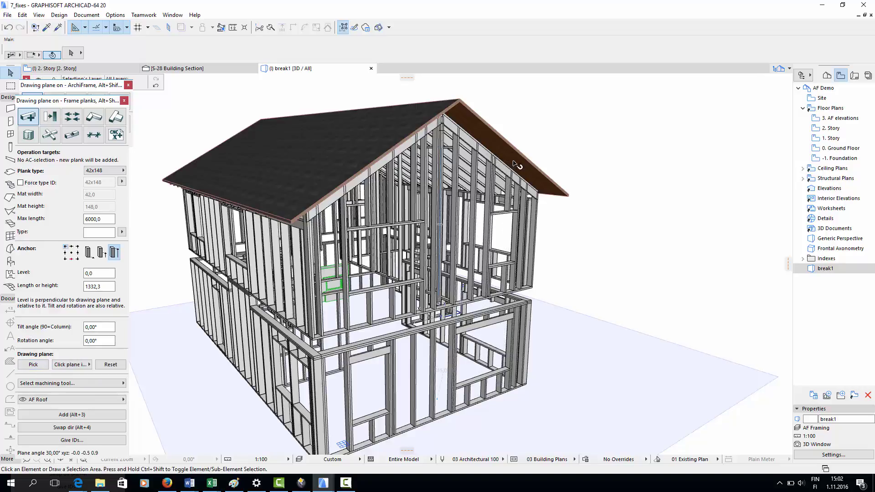
left_click(103, 170)
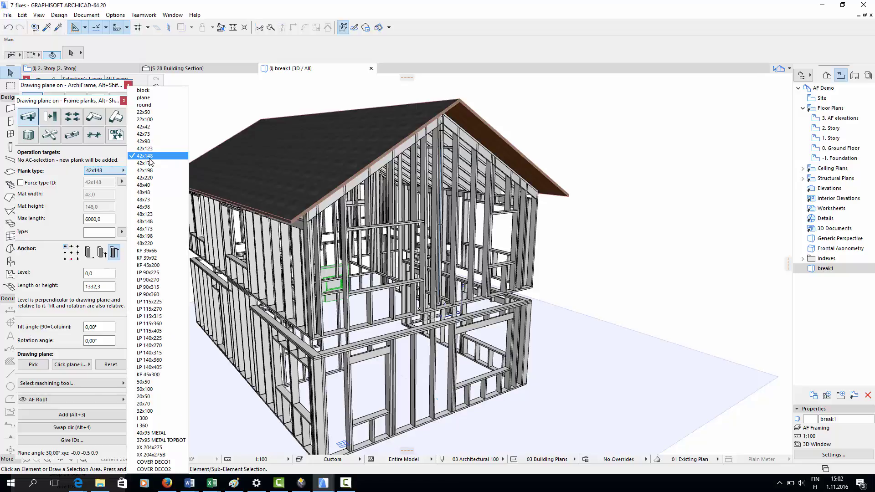
left_click(65, 166)
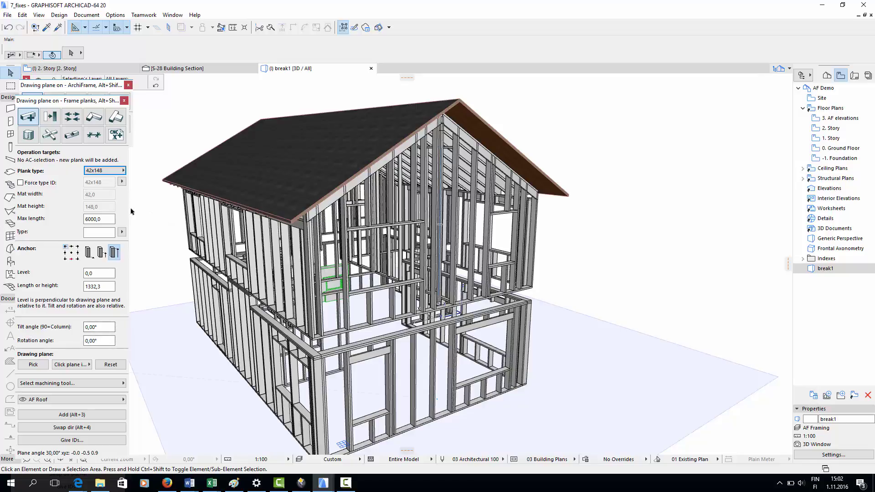
- Add a 42x148 plank about 3757 mm long on the 2. Story plan, from the outermost rafter at the wall line outward past the gable wall
left_click(69, 68)
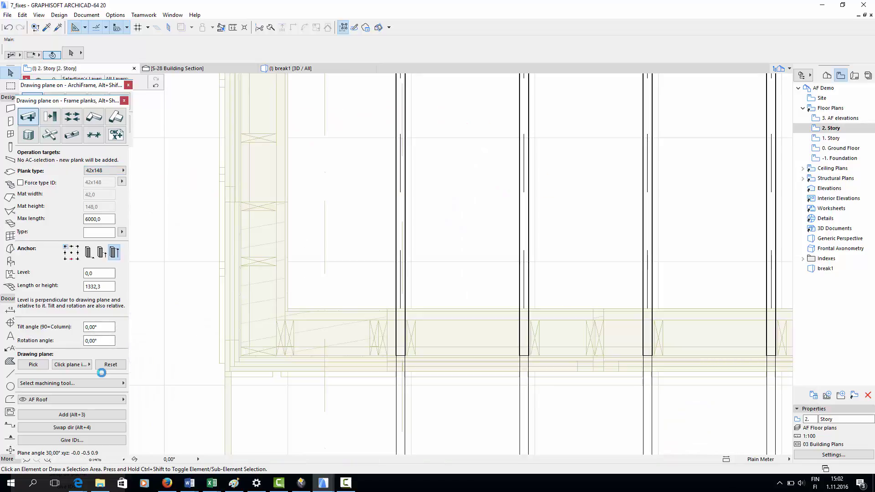
scroll(352, 316, "down", 4)
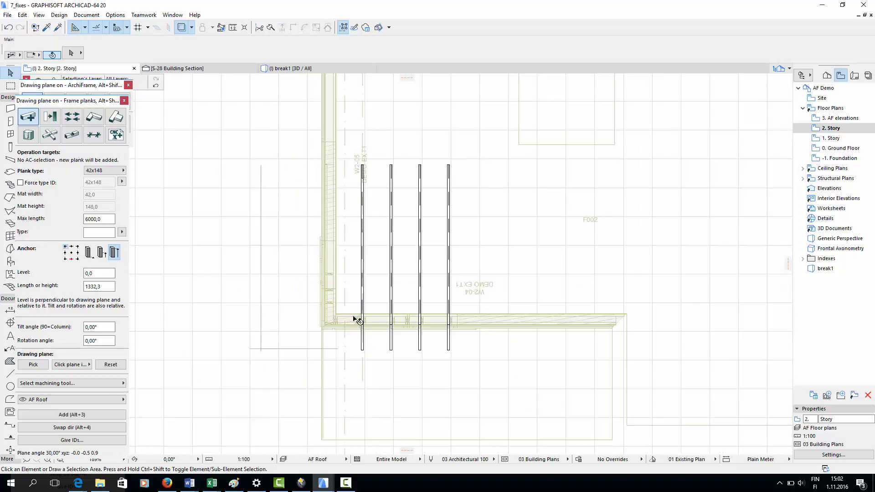
scroll(351, 321, "up", 3)
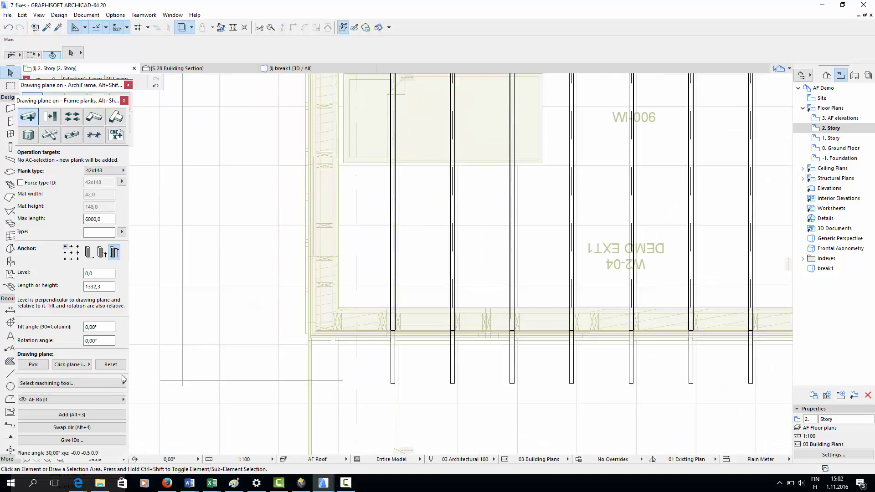
left_click(72, 414)
scroll(367, 326, "up", 5)
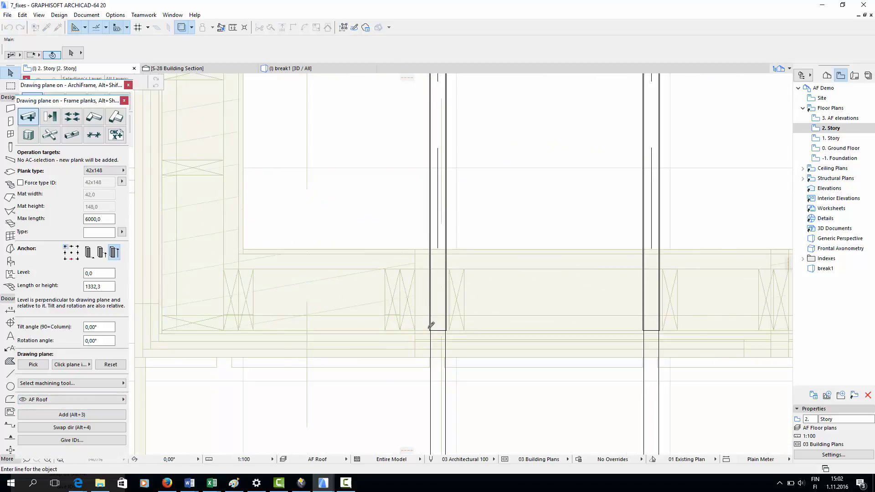
scroll(431, 327, "up", 5)
scroll(432, 328, "up", 3)
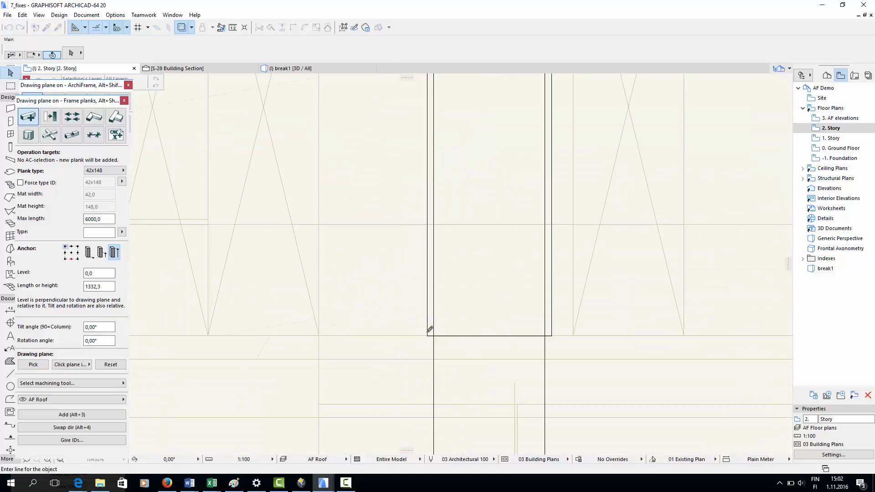
left_click(427, 335)
scroll(375, 332, "down", 6)
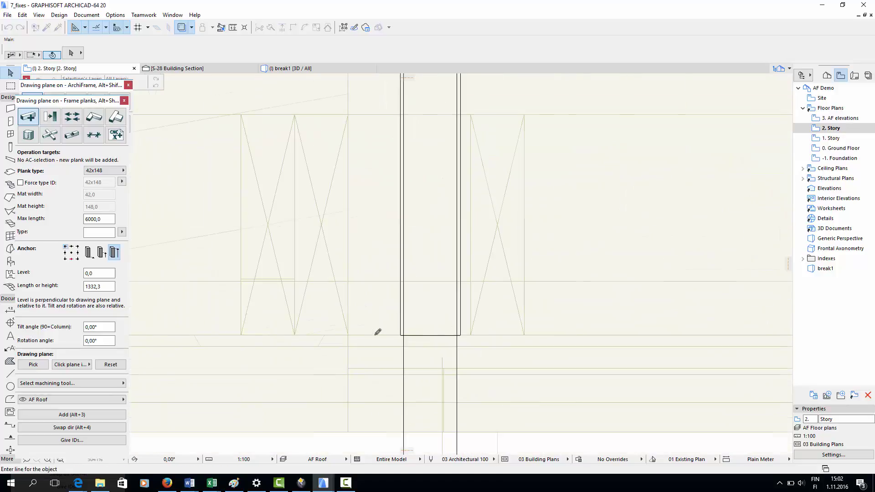
scroll(346, 329, "down", 8)
middle_click_drag(264, 344, 376, 341)
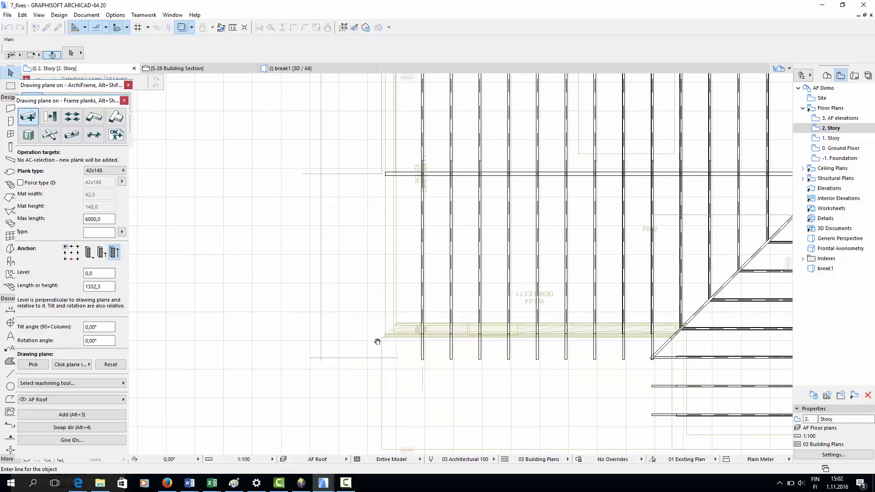
left_click(241, 334)
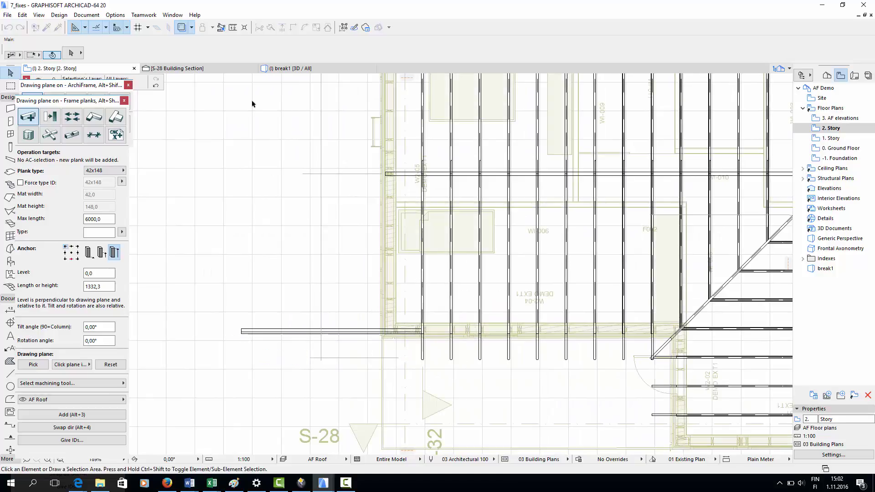
- Shorten the new plank in the break1 3D view to about 1271 mm by stretching its outer end to the roof edge
left_click(286, 68)
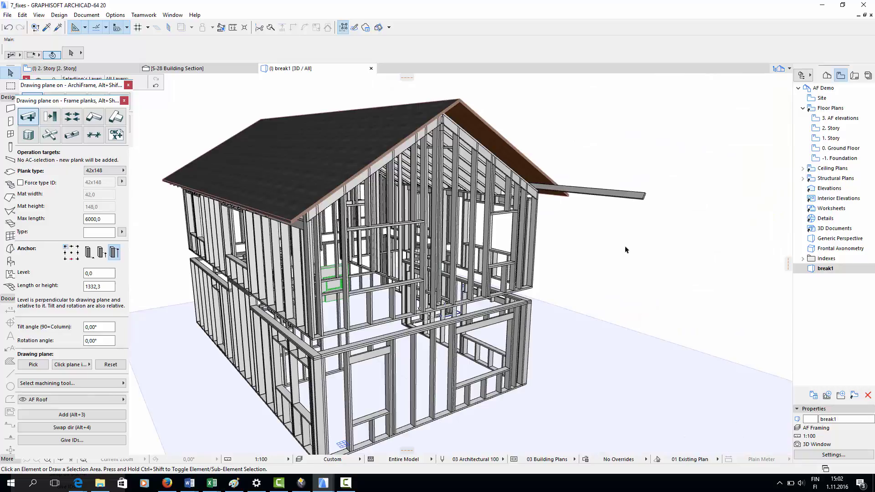
middle_click_drag(628, 248, 374, 228, "shift")
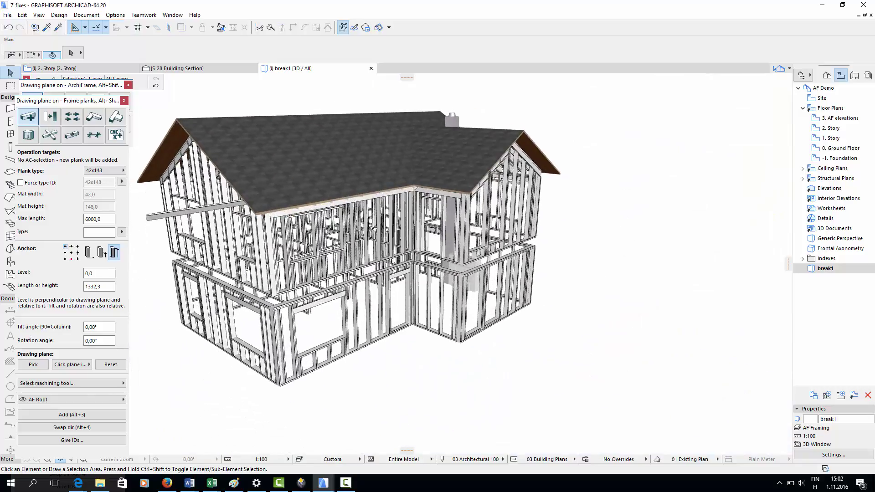
scroll(374, 228, "up", 6)
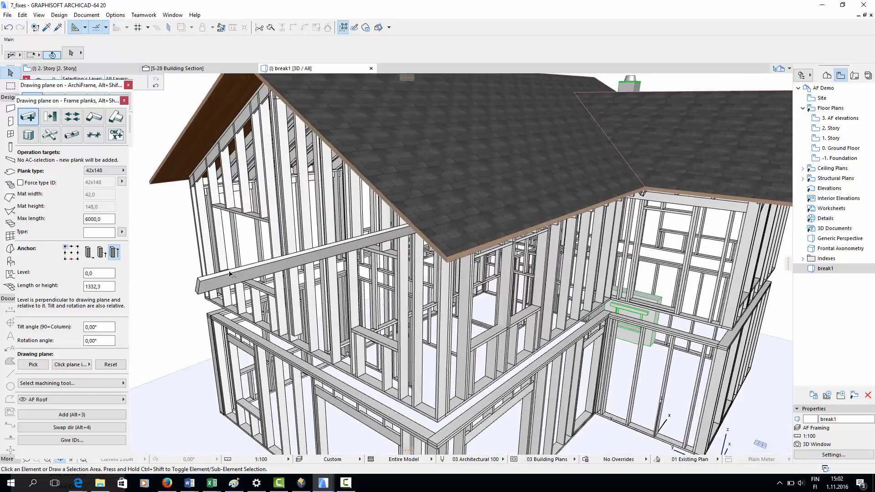
left_click(202, 283)
left_click(201, 284)
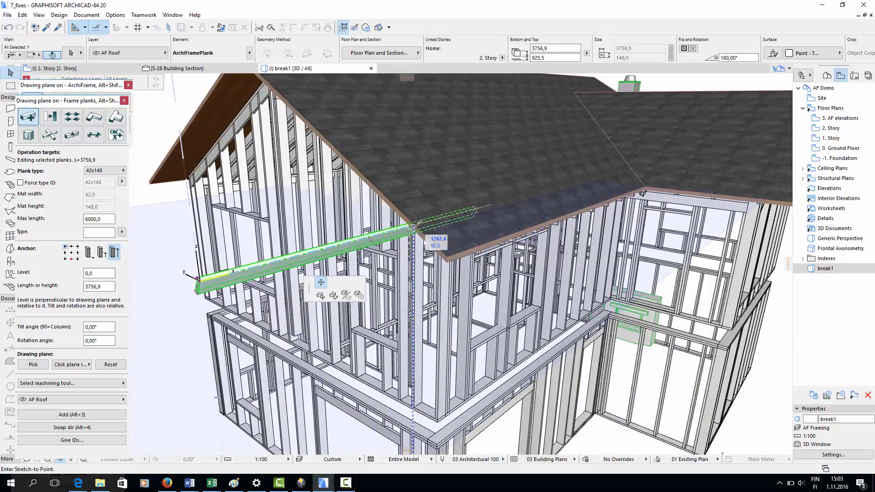
left_click(416, 223)
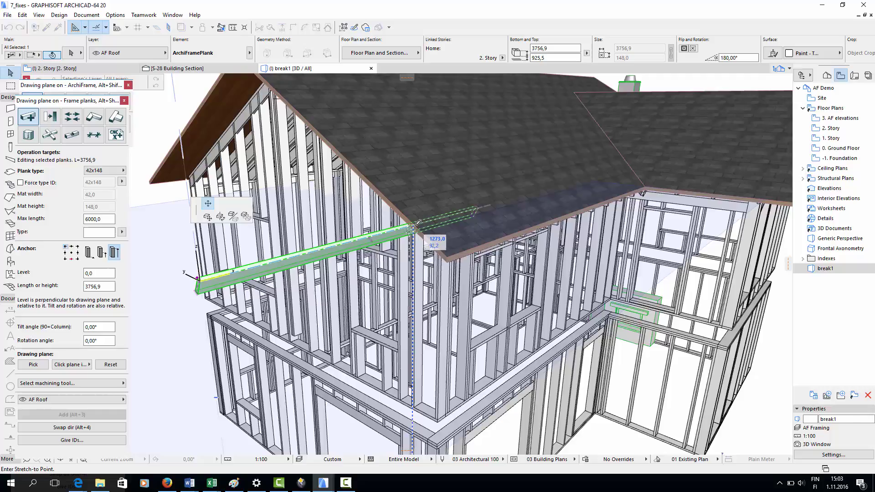
left_click(417, 223)
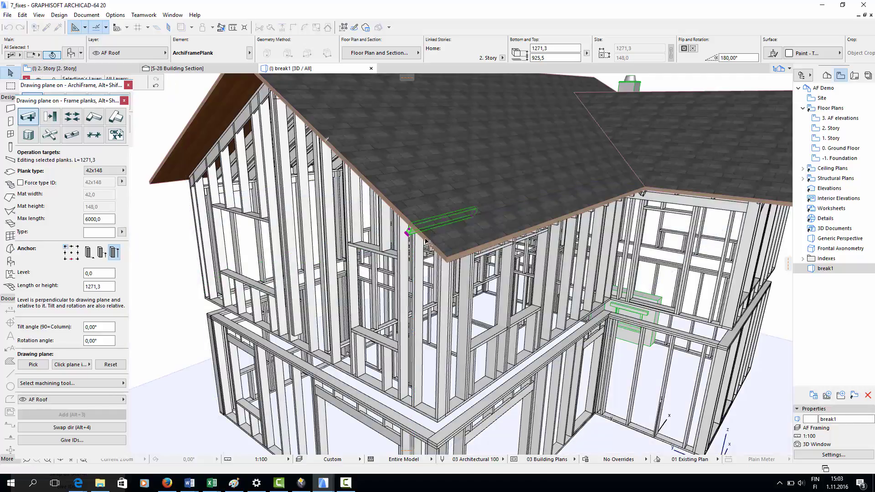
key("Escape")
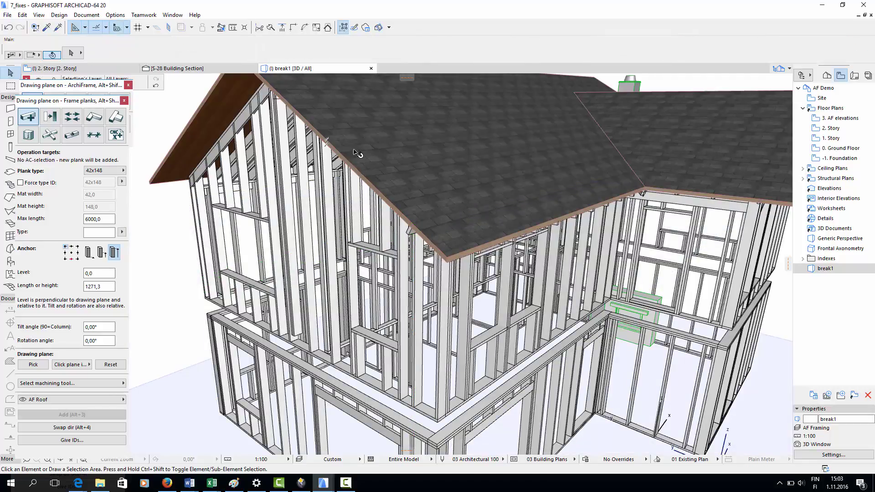
- Hide the roof covering by selecting its gable overhang and turning off that roof's layer
left_click(224, 124)
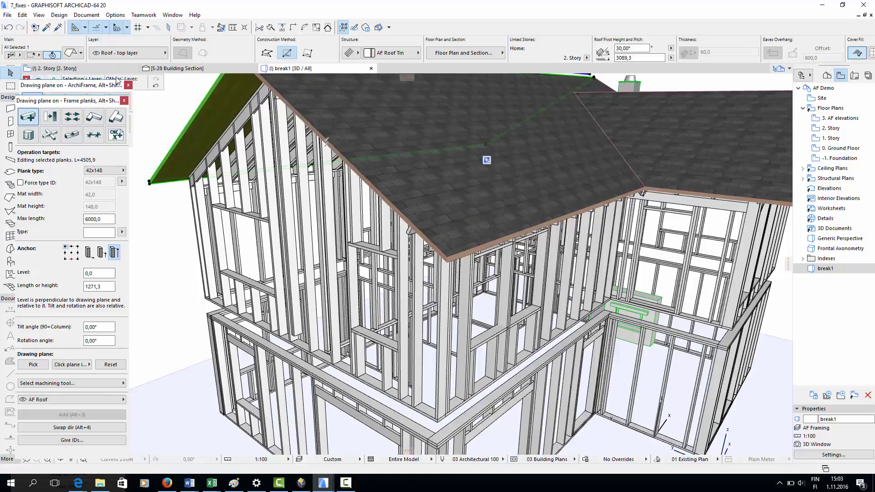
left_click(128, 85)
left_click(69, 85)
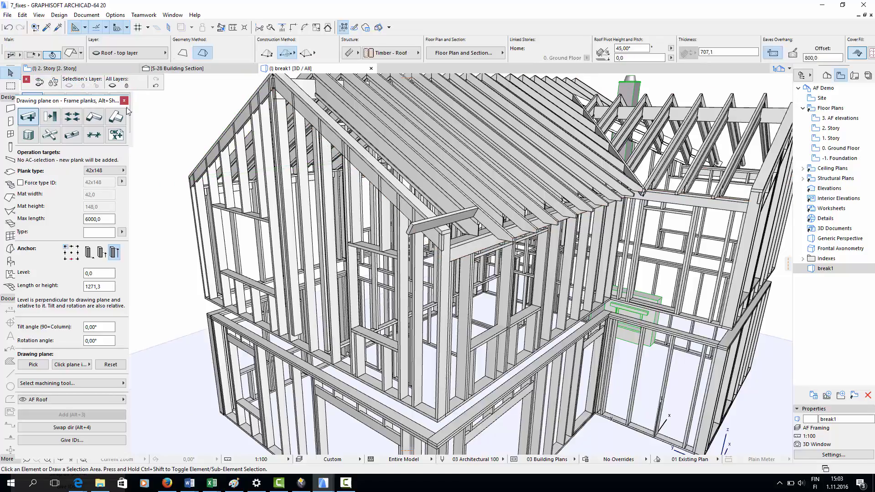
- Apply a Rafter endings shape to the short plank's end, using the third type with measure A 50 and B 169
scroll(356, 205, "up", 5)
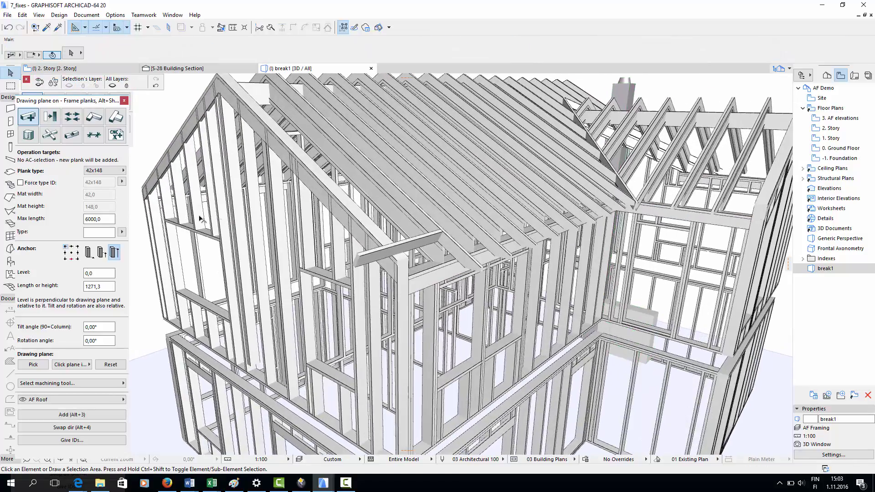
left_click(366, 260)
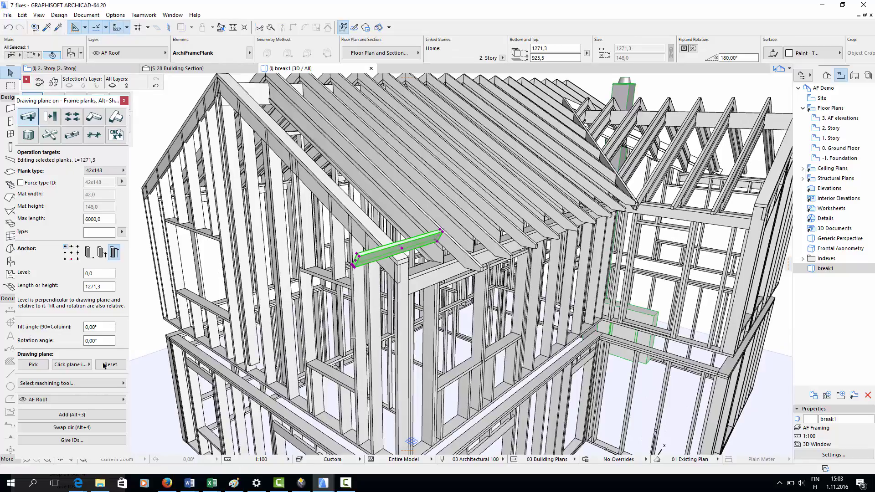
left_click(90, 385)
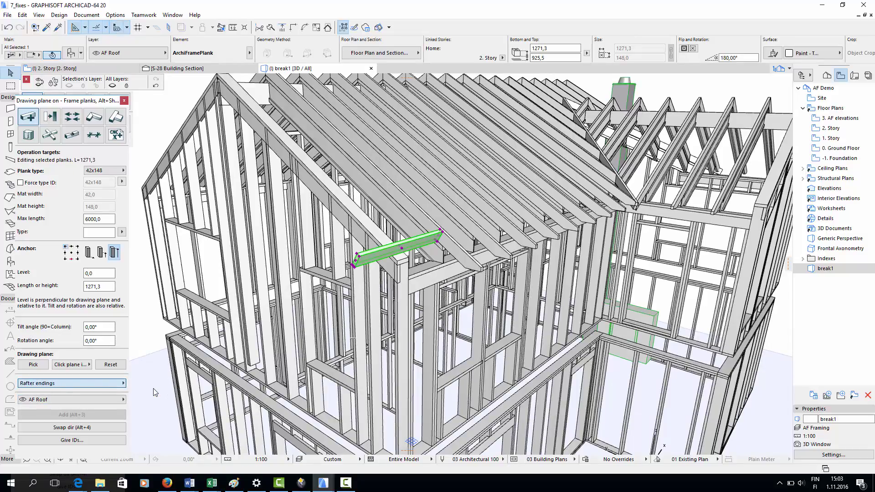
left_click(155, 391)
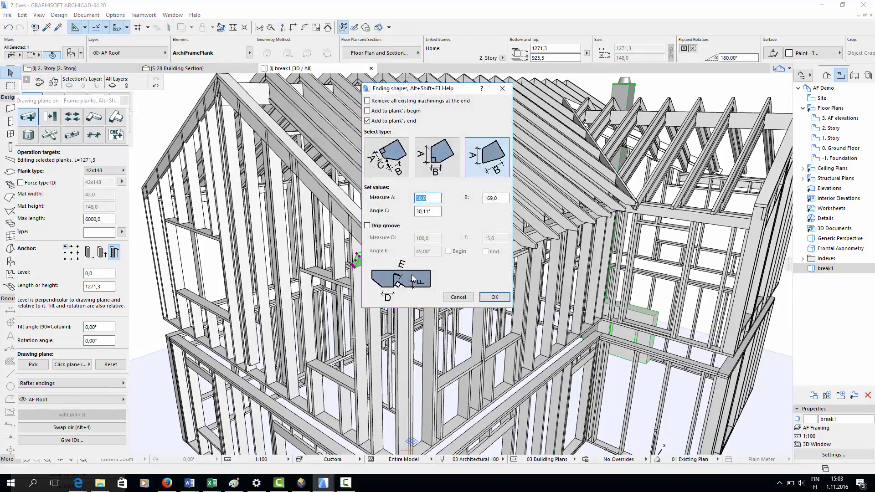
left_click(494, 298)
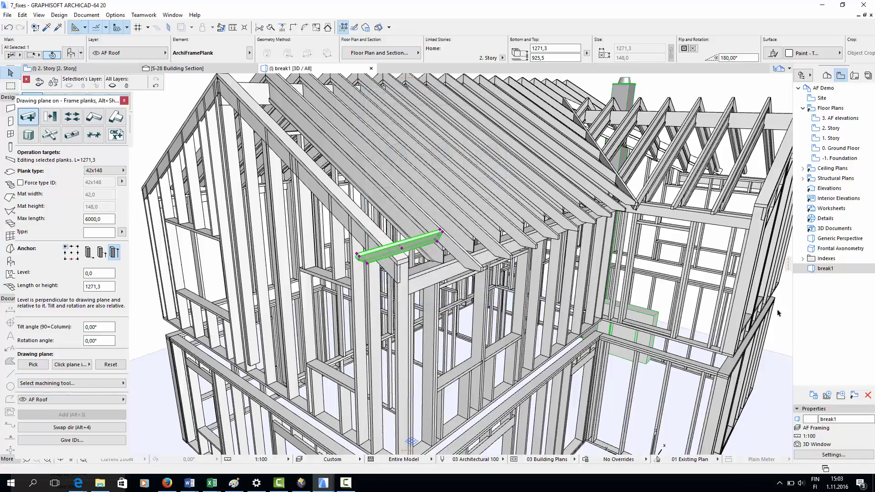
- Move the shaped overhang plank about 85 mm down the roof slope along the gable rafter
left_click(783, 351)
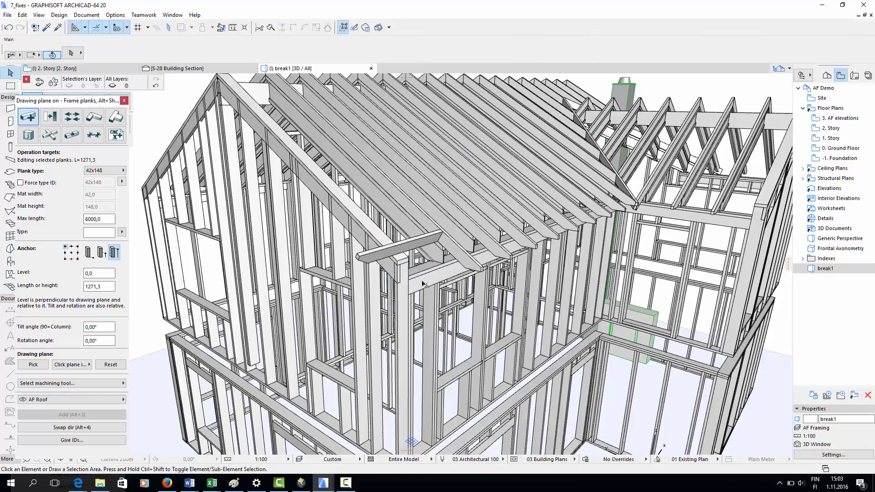
scroll(415, 249, "up", 4)
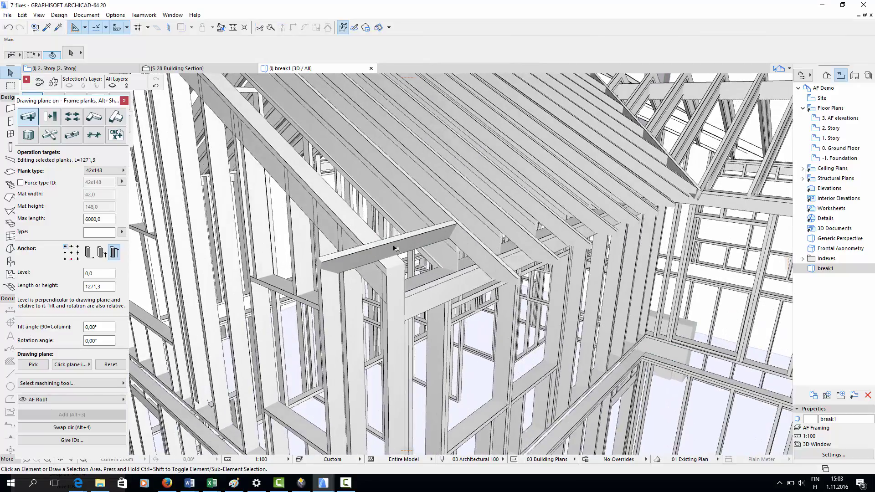
left_click(395, 250)
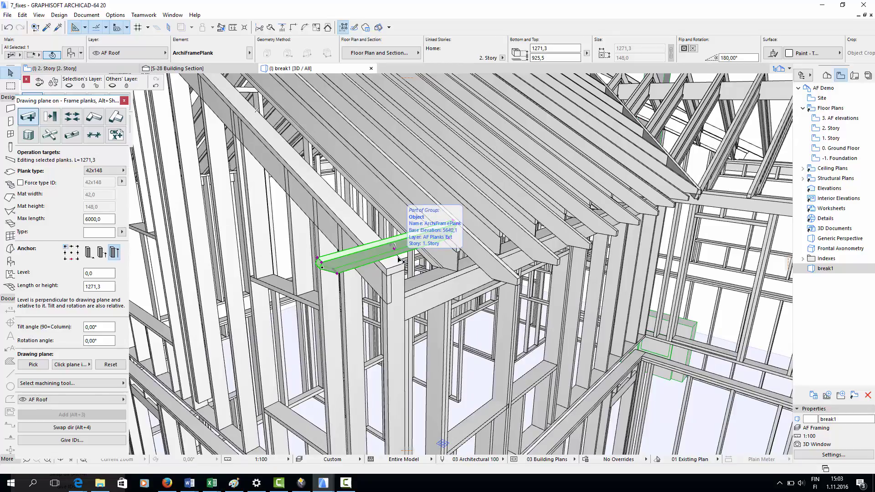
key("ctrl+d")
scroll(390, 268, "up", 2)
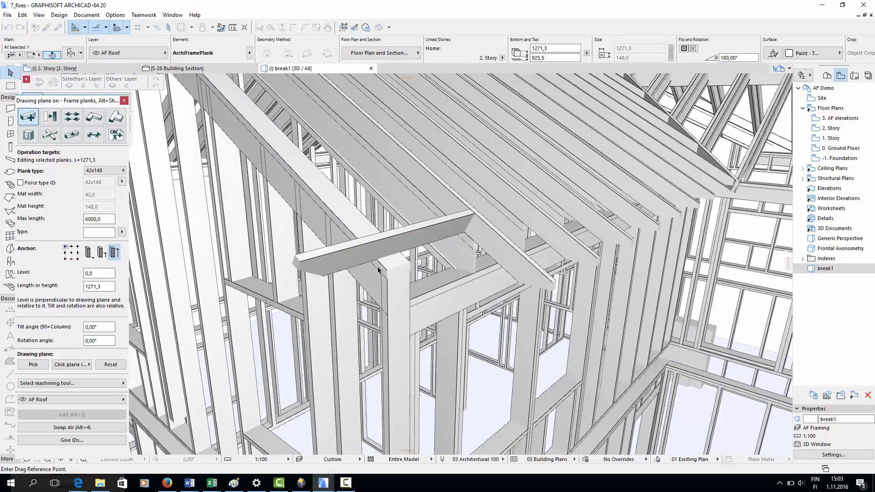
left_click(377, 262)
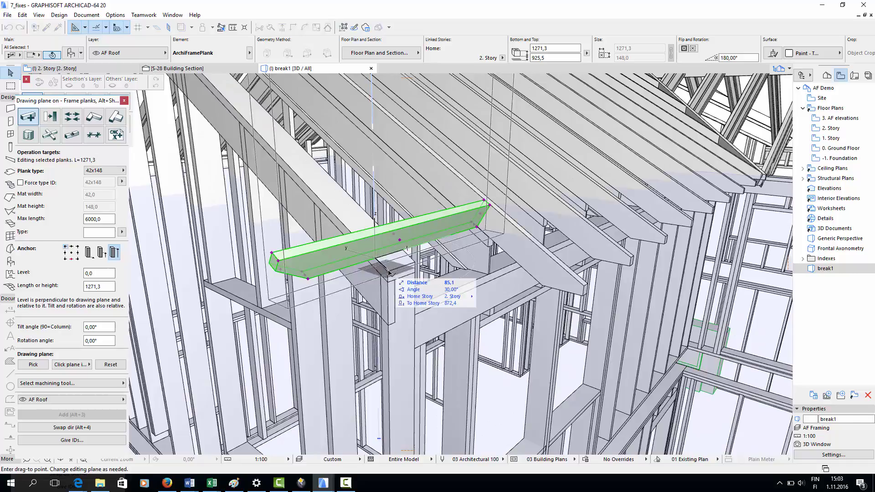
left_click(389, 275)
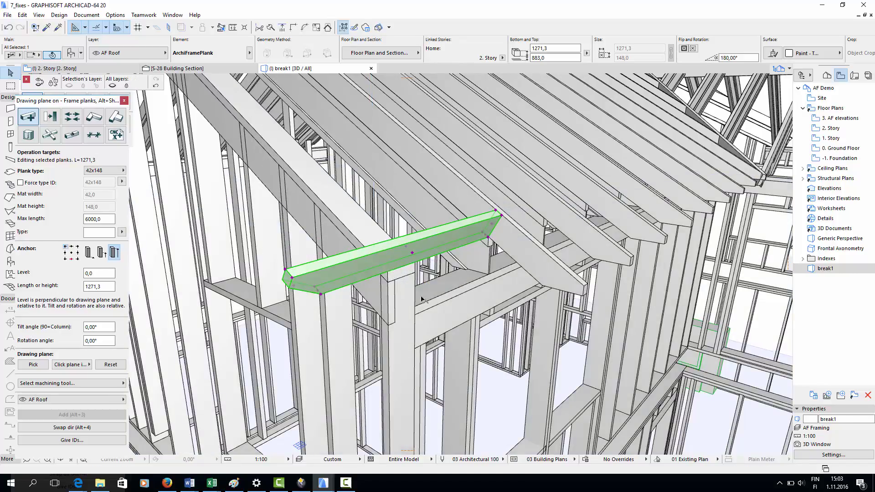
scroll(422, 298, "down", 5)
key("Escape")
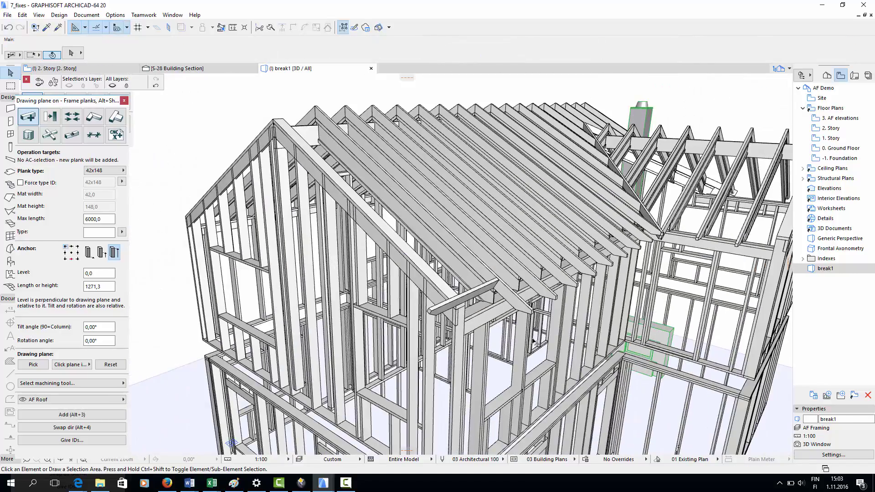
- Set up an ArchiFrame Multiply of the overhang plank with Distribute -1 and a maximum spacing of 600
middle_click_drag(533, 342, 550, 354)
left_click(511, 332)
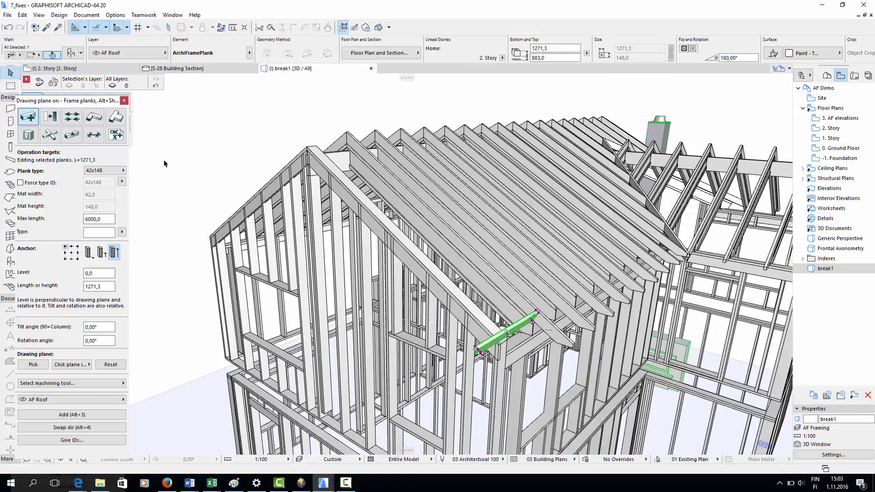
left_click_drag(46, 99, 101, 100)
left_click(53, 101)
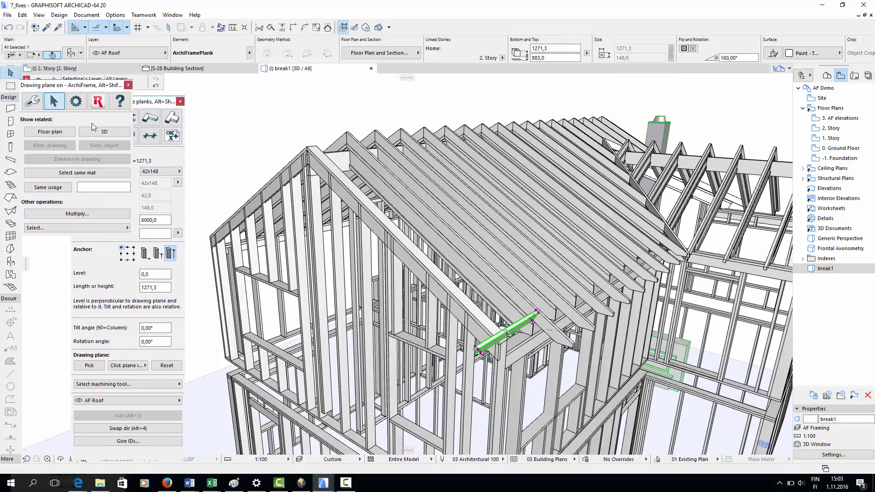
left_click(77, 213)
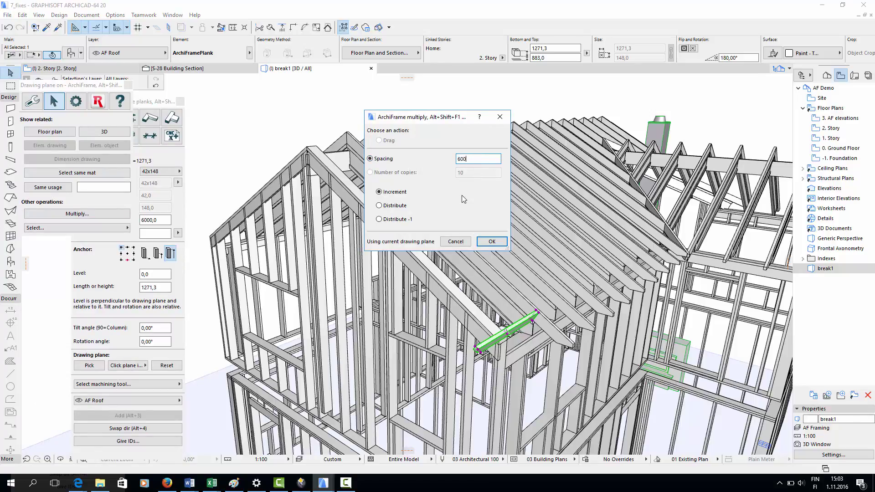
left_click(378, 220)
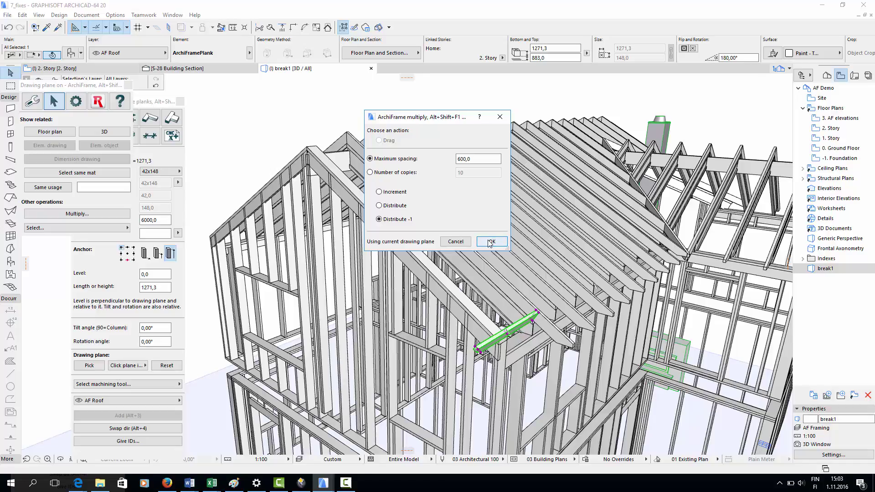
left_click(490, 243)
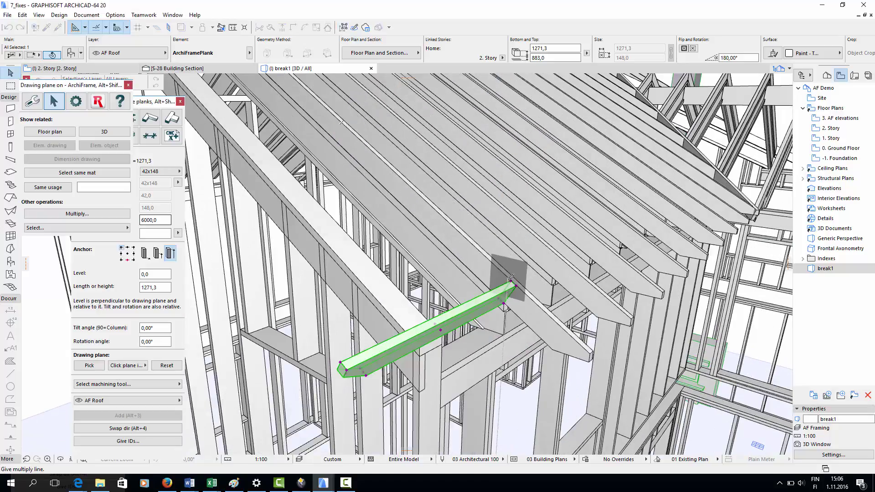
- Draw the multiply line from the plank's inner end up the slope to the rafter's ridge peak, copying the plank along the gable
scroll(516, 278, "up", 3)
left_click(514, 281)
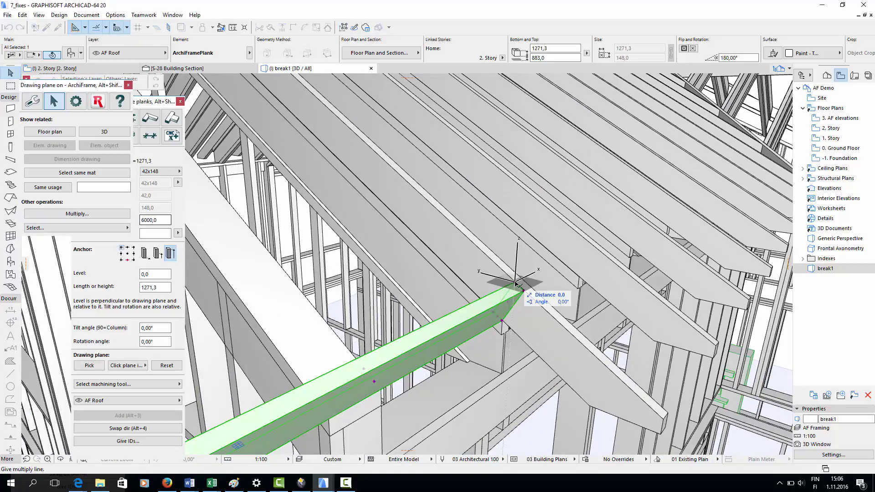
scroll(513, 286, "down", 1)
scroll(513, 285, "down", 5)
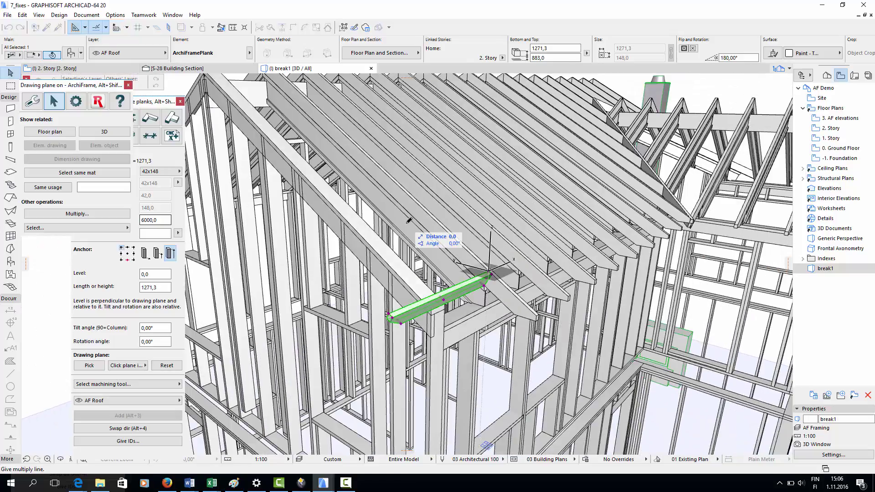
scroll(380, 162, "up", 3)
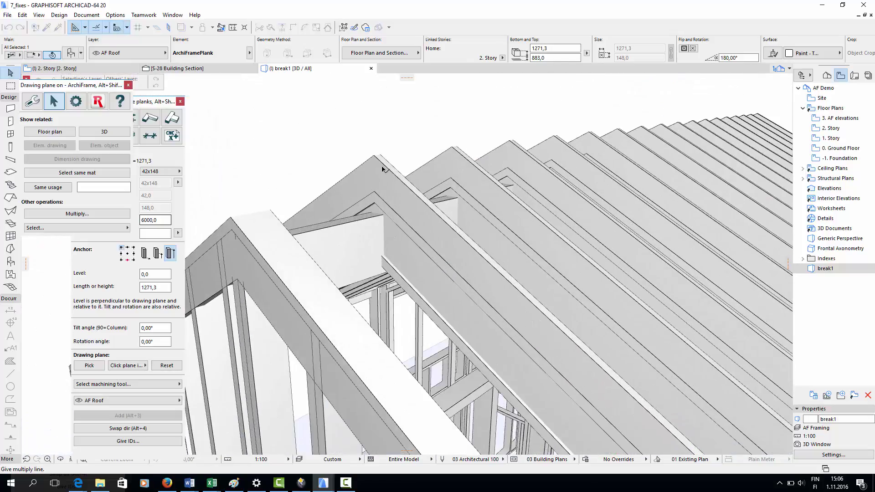
left_click(376, 158)
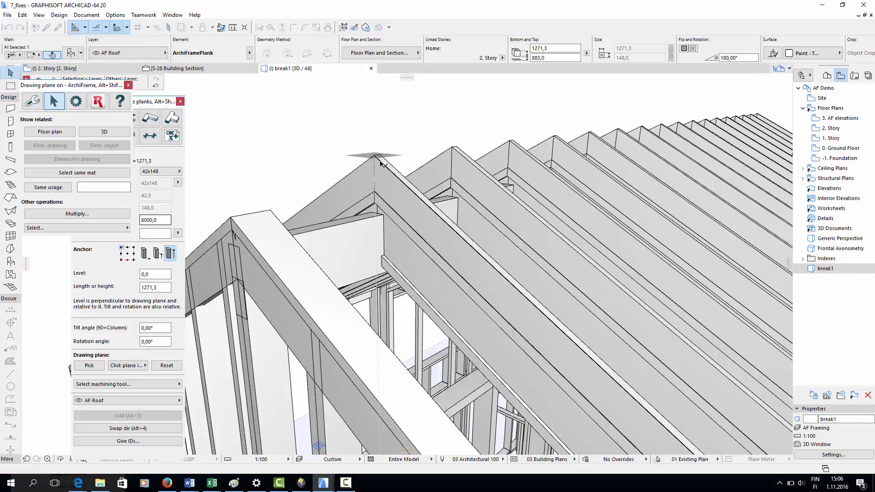
left_click(433, 211)
left_click(393, 141)
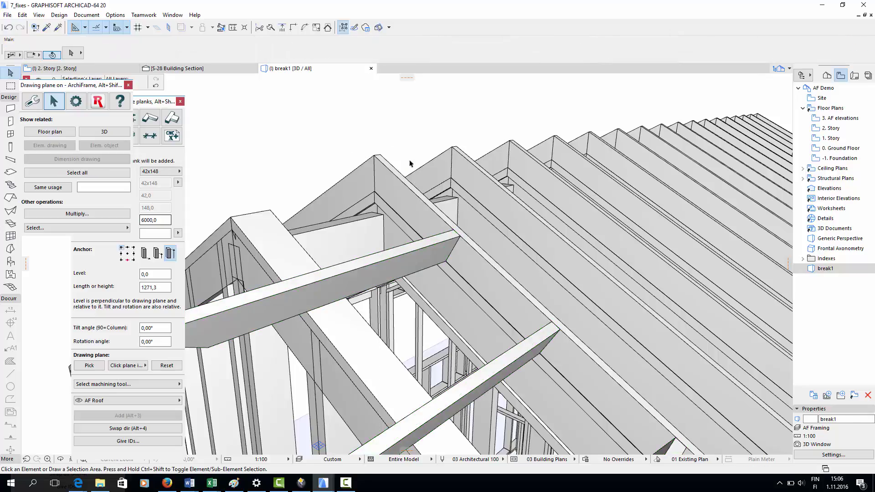
scroll(434, 212, "down", 2)
scroll(436, 217, "down", 4)
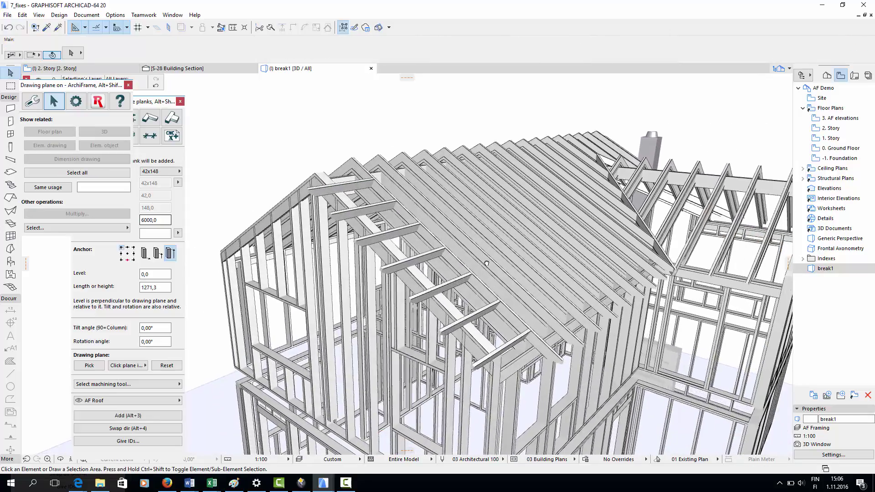
- Mirror a copy of the seven overhang planks to the other roof slope, using the gable ridge line as the mirroring axis
scroll(484, 306, "up", 1)
left_click(445, 286)
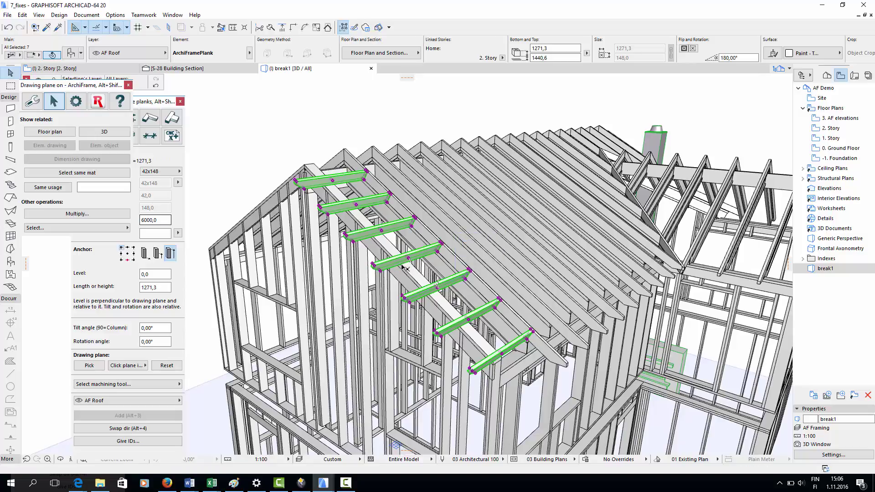
key("ctrl+shift+m")
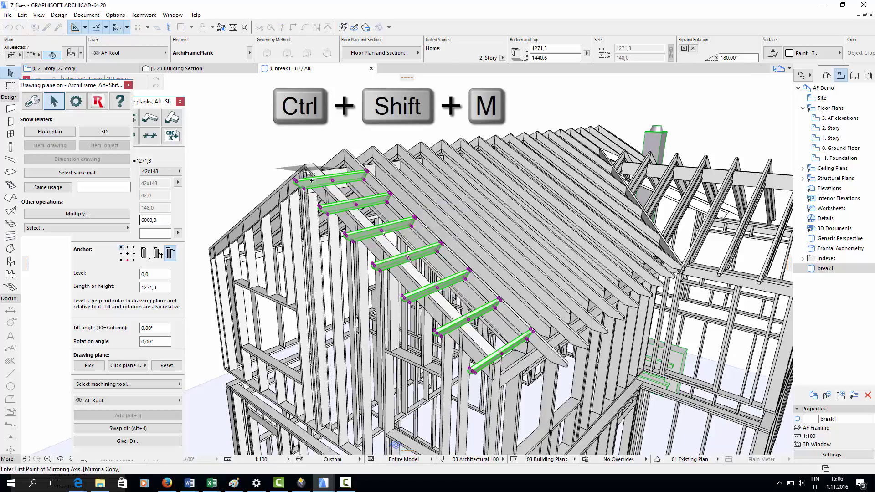
scroll(322, 168, "up", 2)
right_click(358, 251)
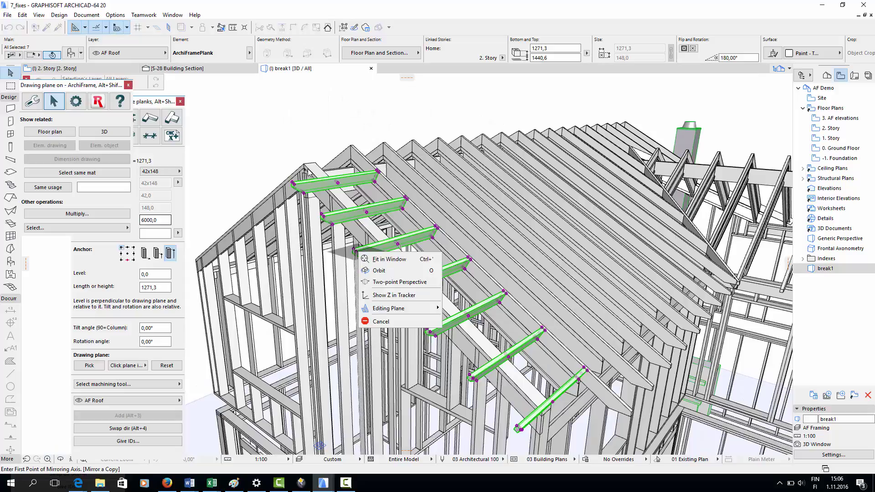
key("Escape")
scroll(306, 168, "up", 2)
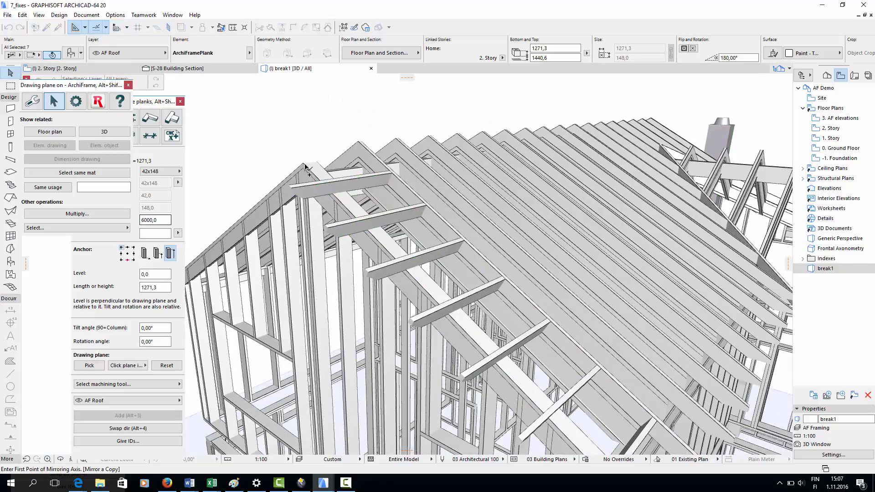
left_click(303, 164)
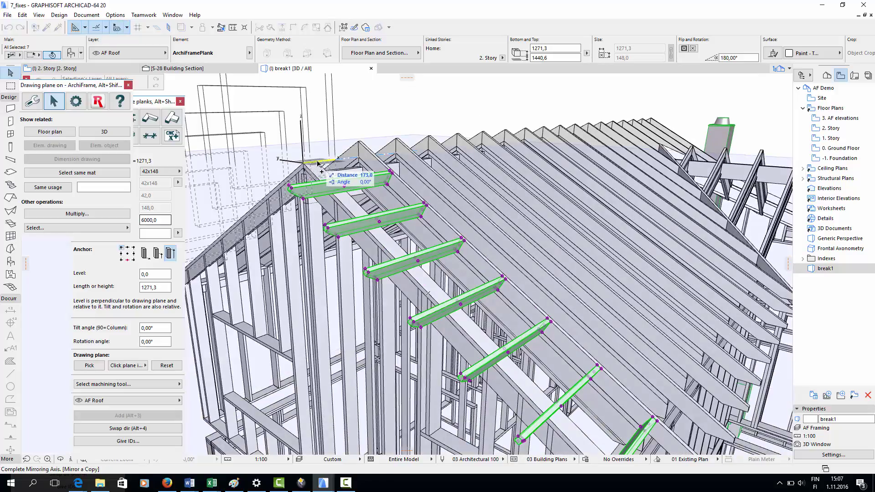
left_click(321, 164)
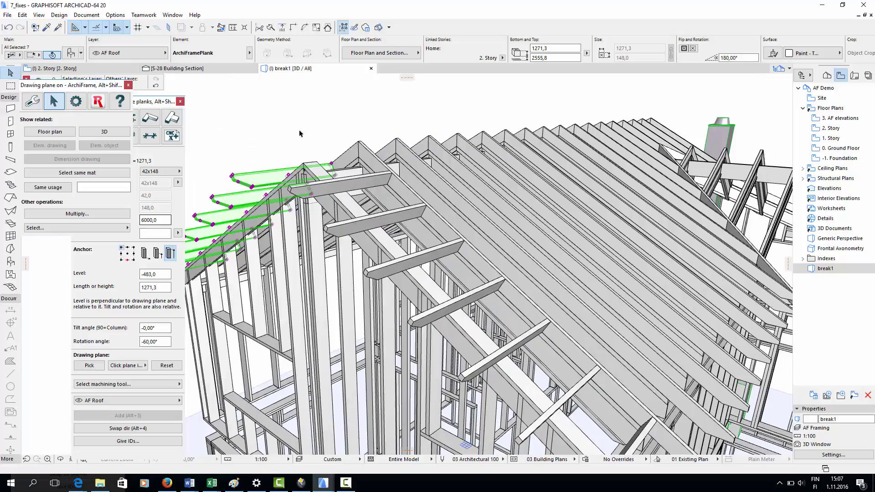
key("Escape")
scroll(312, 229, "down", 2)
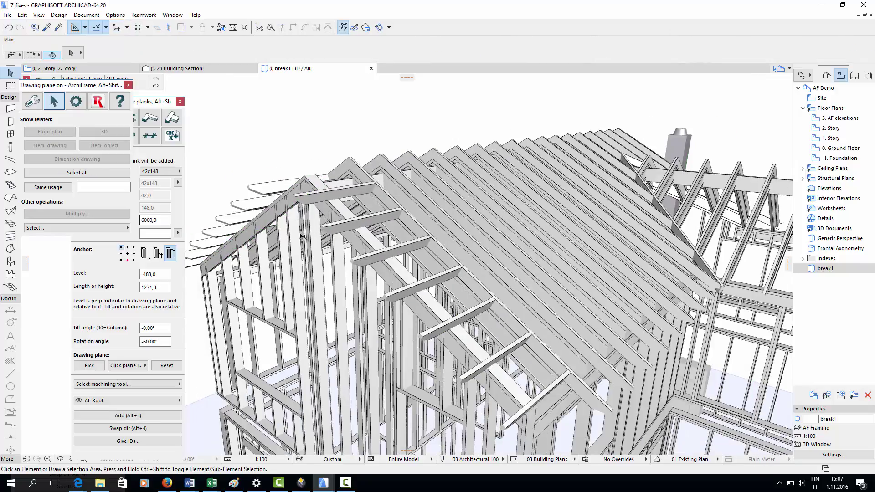
middle_click_drag(301, 235, 273, 253, "shift")
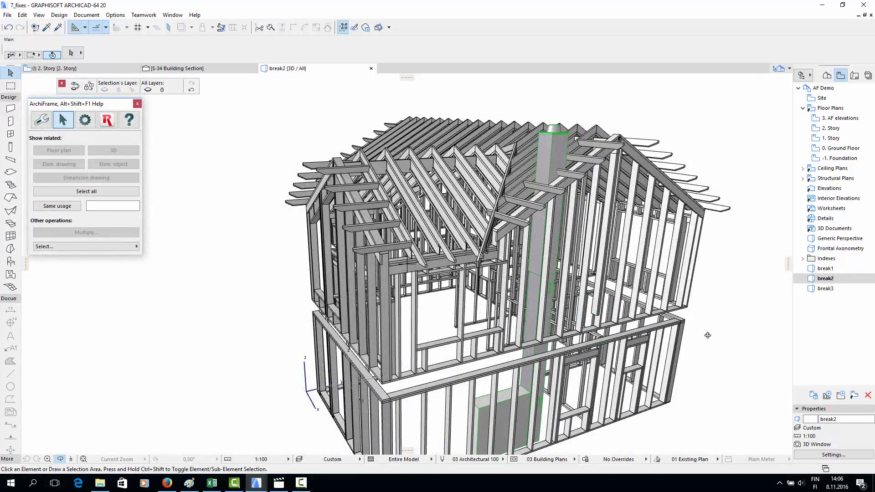
- Get the valley rafter as the operator for the ArchiFrame frame plank adjustment
scroll(501, 223, "up", 10)
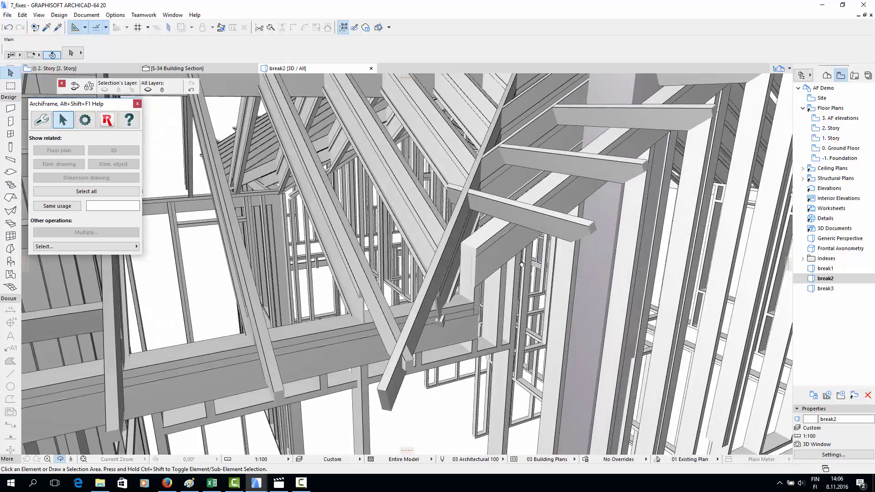
middle_click_drag(522, 264, 488, 316)
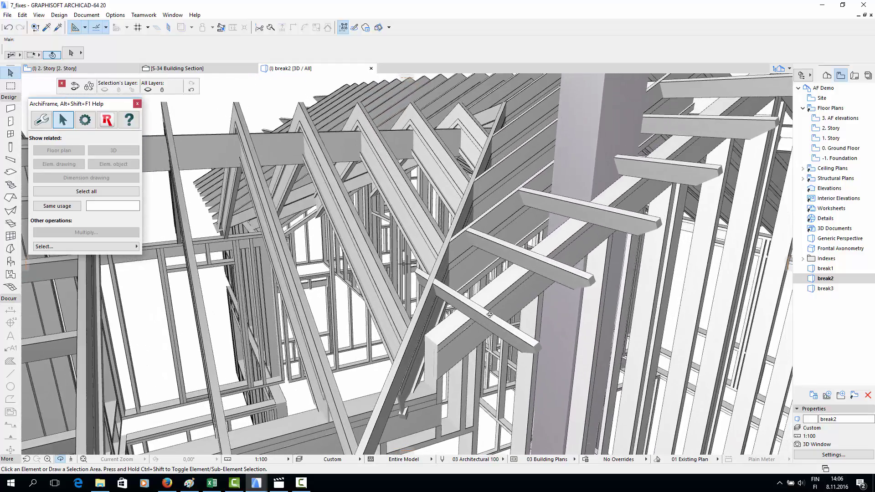
scroll(431, 278, "up", 3)
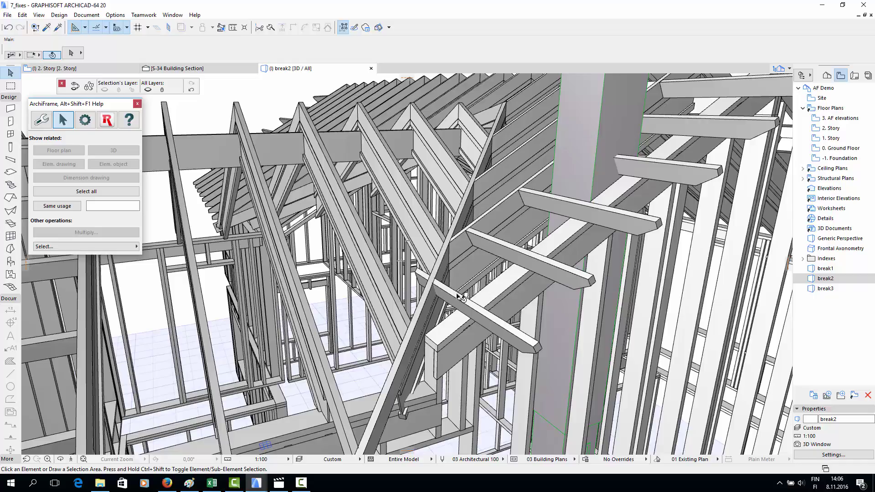
left_click(42, 120)
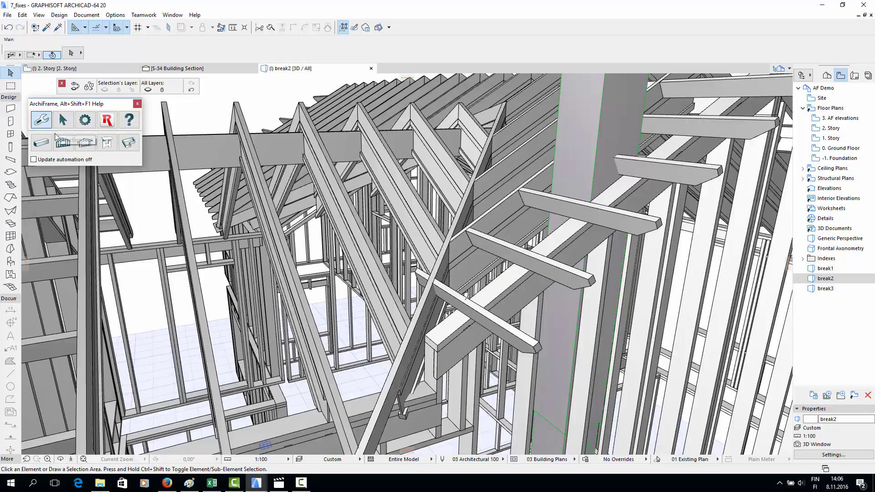
left_click(57, 138)
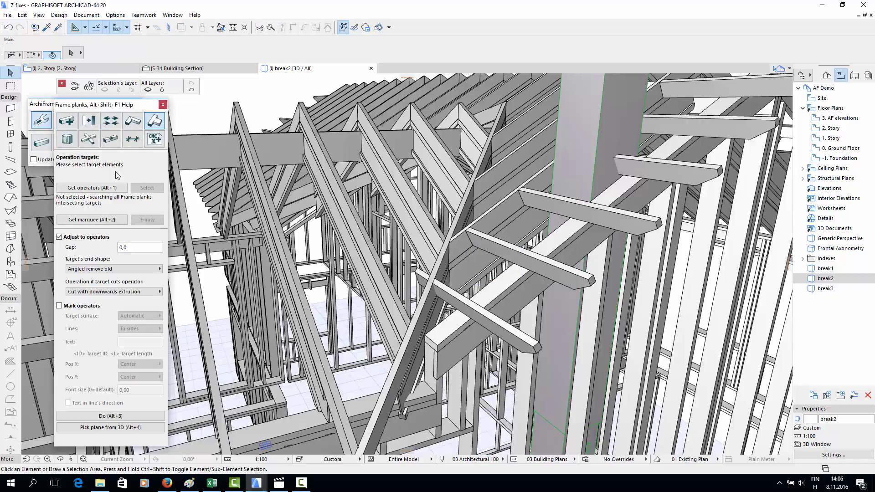
left_click(109, 188)
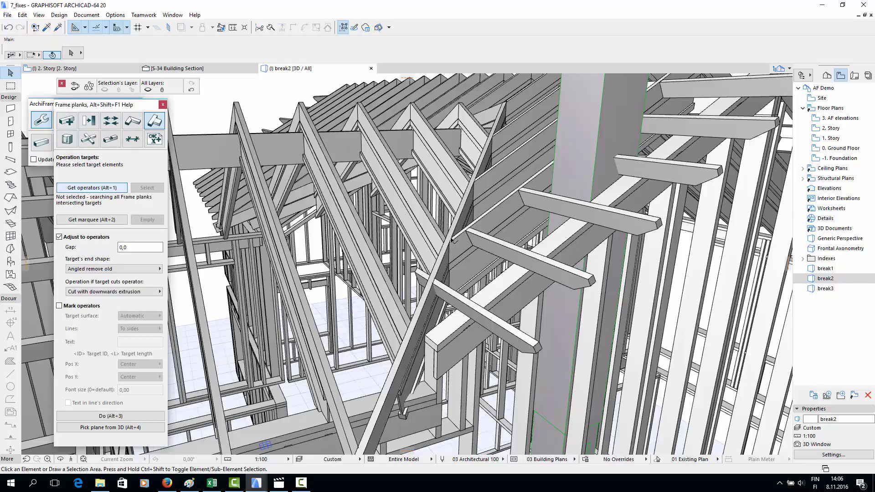
left_click(445, 250)
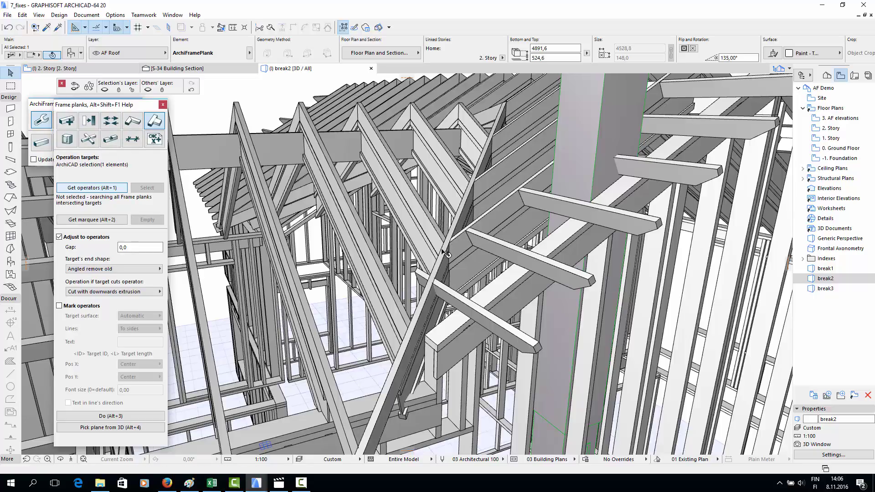
left_click(106, 188)
- Trim the lowest gable overhang plank at the valley rafter, using the Cut to the operator option
left_click(508, 334)
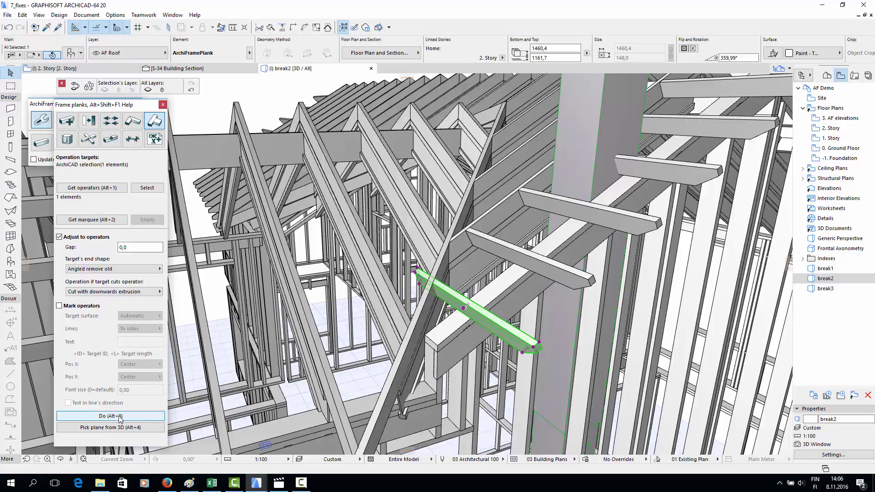
left_click(116, 292)
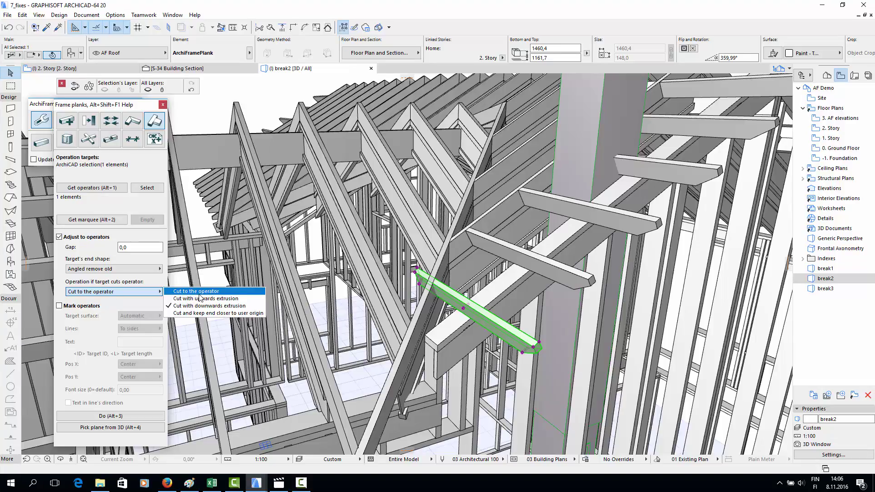
left_click(198, 294)
left_click(130, 416)
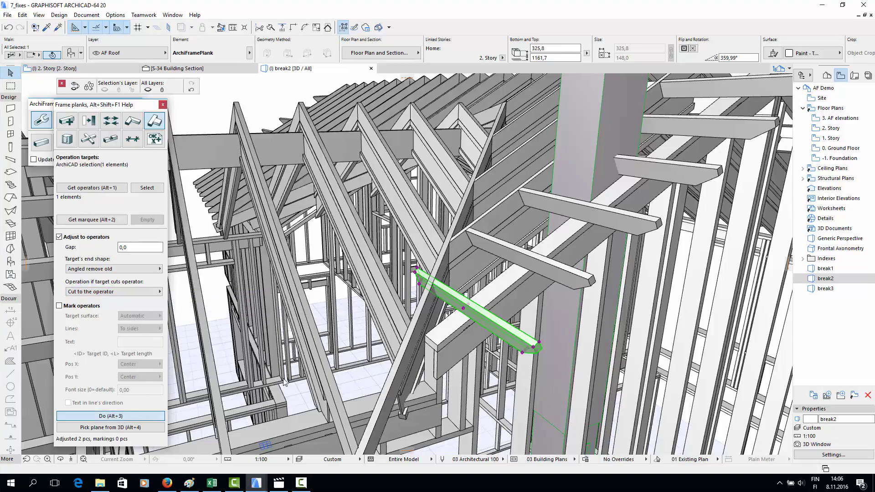
left_click(390, 302)
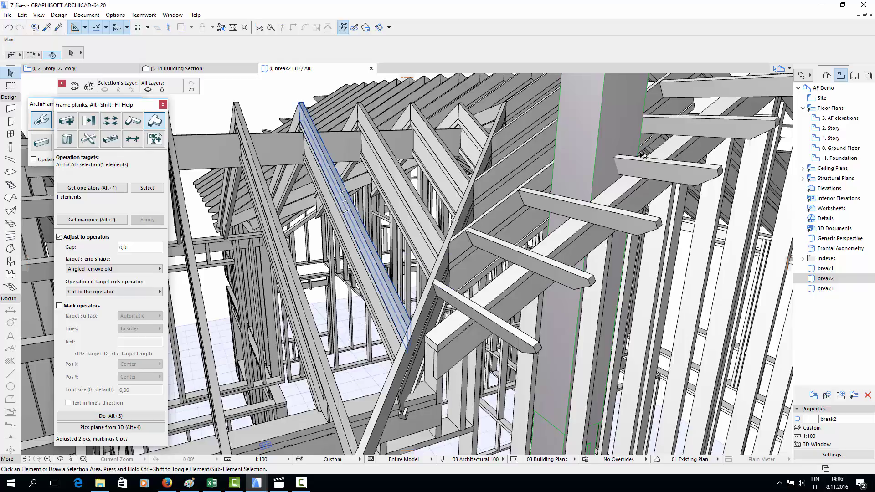
key("Escape")
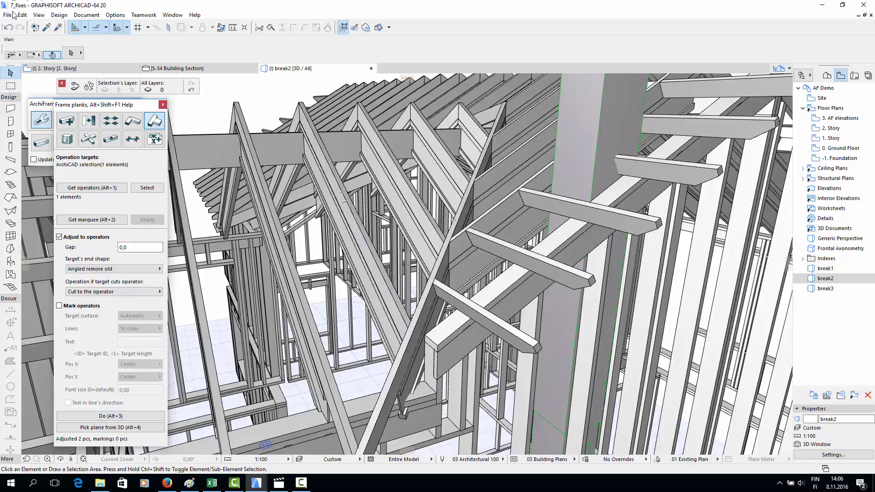
- On the 2. Story floor plan, shorten the overhang plank crossing the chimney so its inner end meets the chimney's outer face
left_click(96, 67)
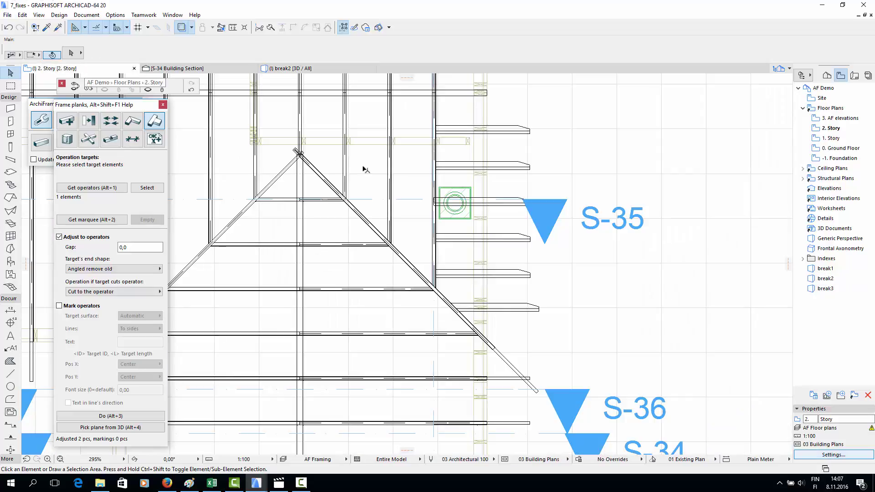
scroll(497, 208, "up", 5)
left_click(529, 210)
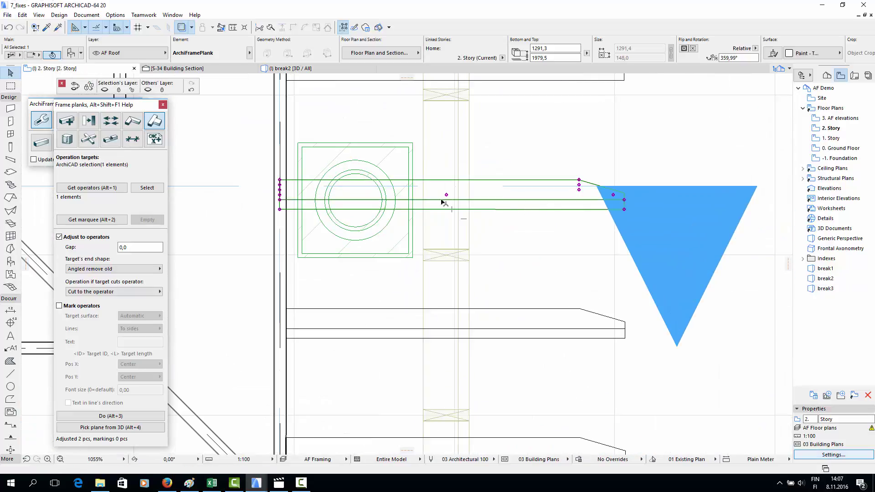
left_click(279, 209)
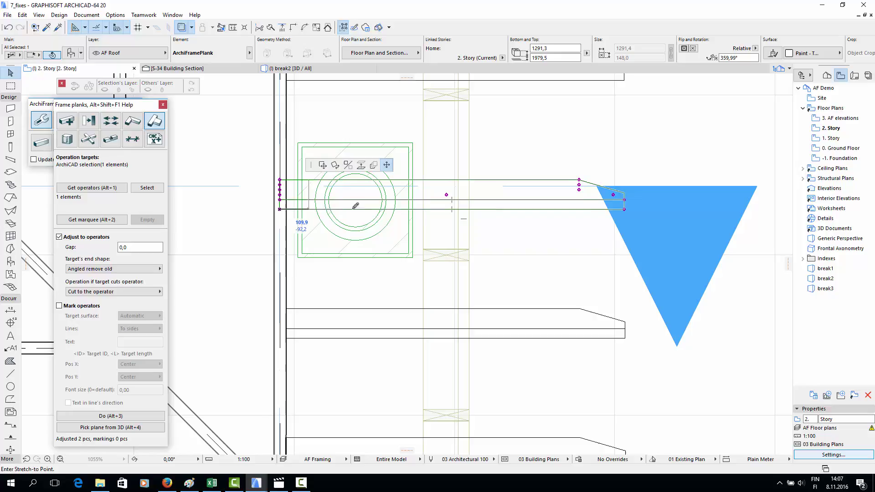
left_click(413, 209)
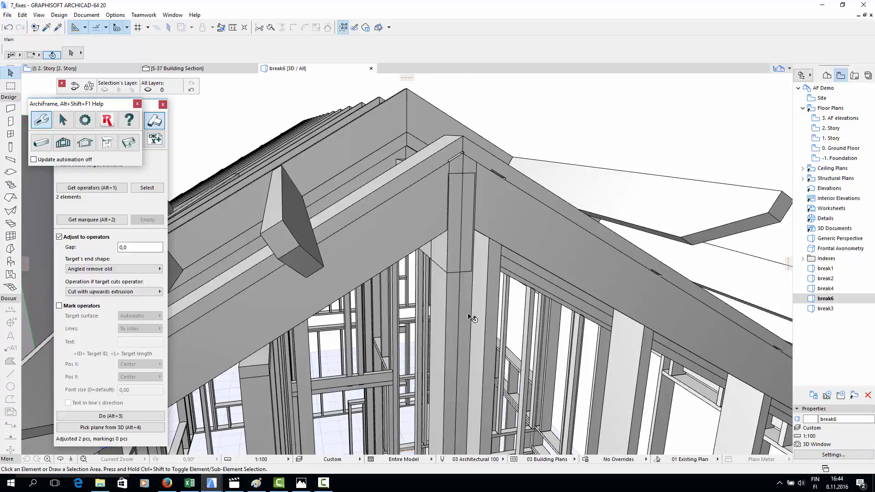
- In the 3D view, get the ridge beam at the chimney-side gable peak as the plank adjustment operator
scroll(472, 319, "down", 10)
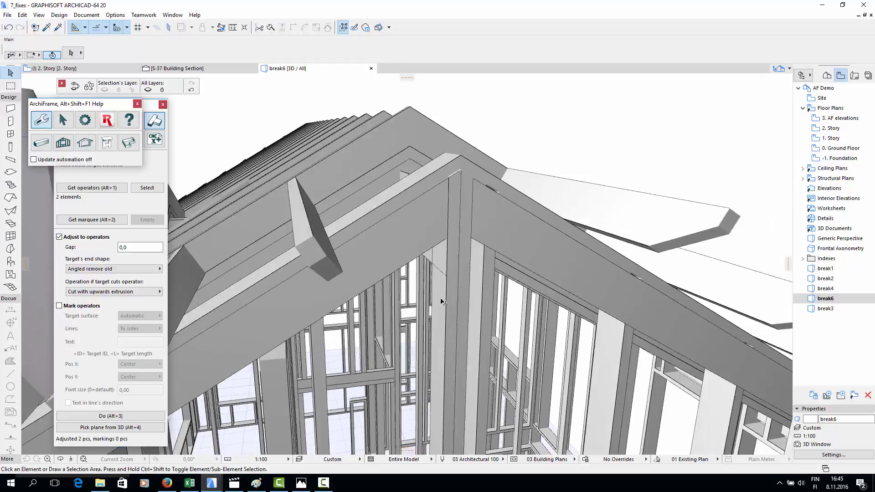
middle_click_drag(356, 319, 309, 229, "shift")
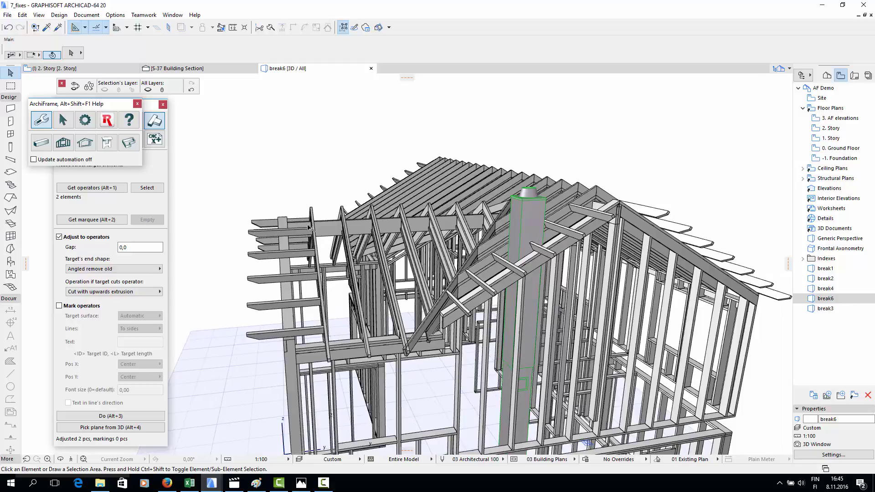
scroll(647, 228, "up", 10)
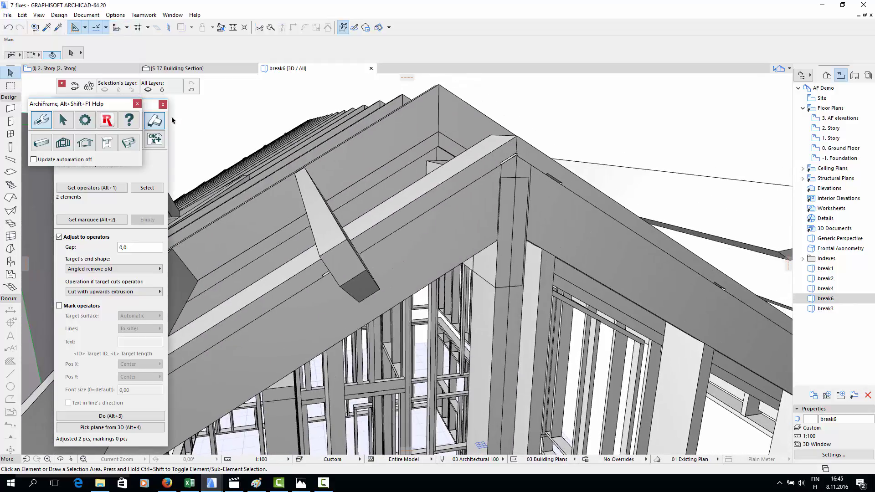
left_click(154, 157)
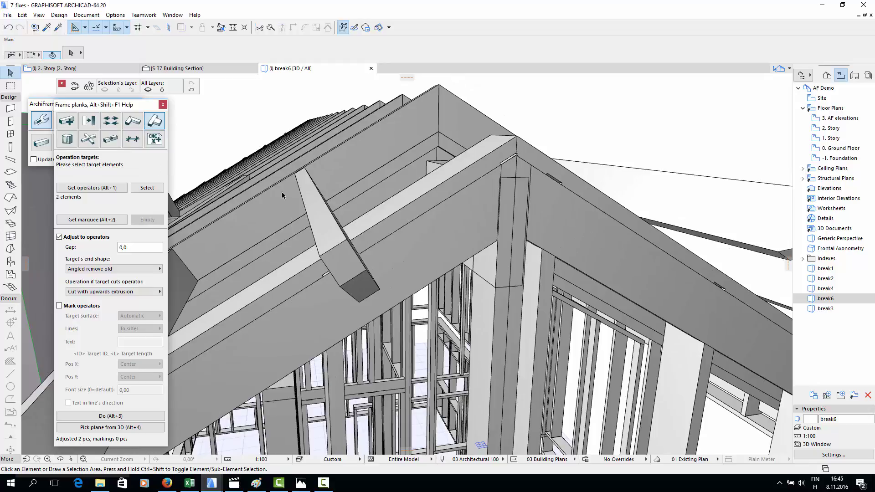
left_click(471, 269)
left_click(109, 188)
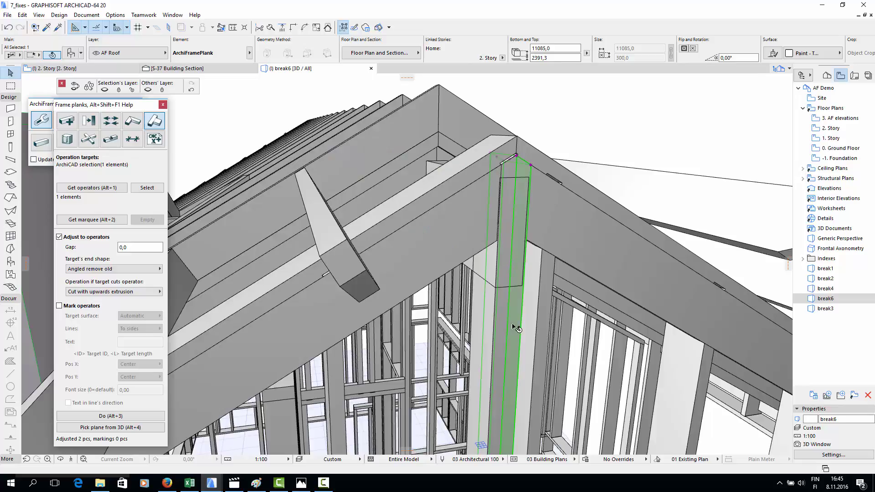
- Cut the two gable studs overlapping the ridge beam down to its underside with the adjust operation
left_click(484, 342)
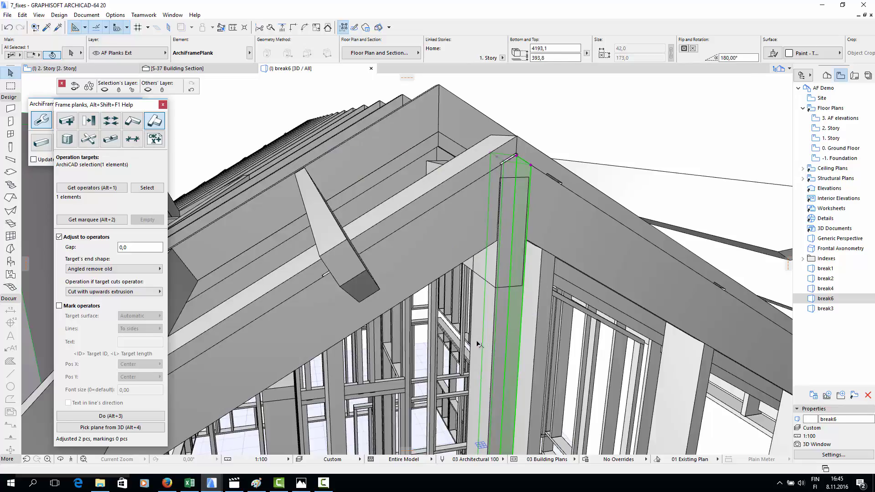
left_click(112, 416)
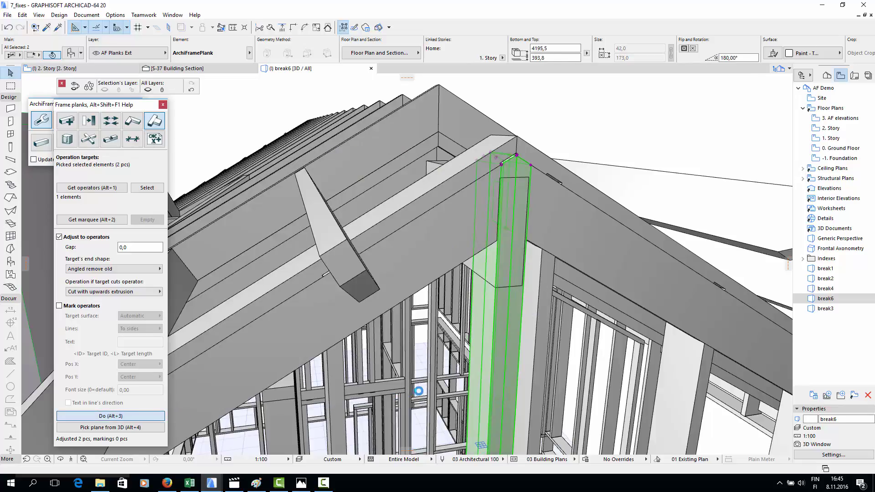
left_click(665, 132)
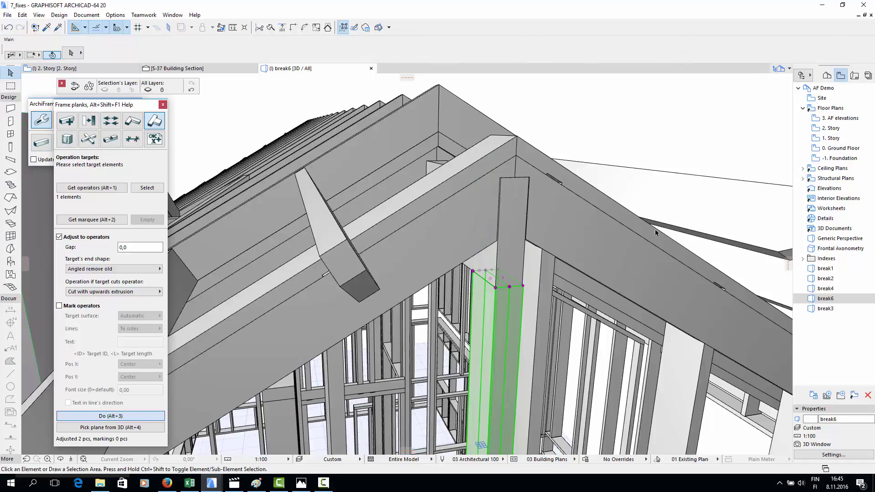
- Get the ridge beam at the peak of the other gable as the plank adjustment operator
scroll(497, 331, "up", 3)
scroll(497, 330, "down", 5)
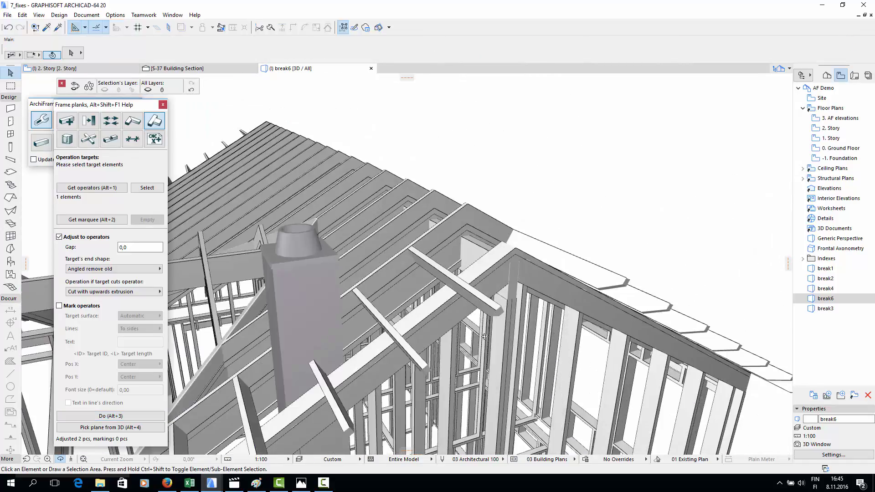
middle_click_drag(497, 331, 554, 198, "shift")
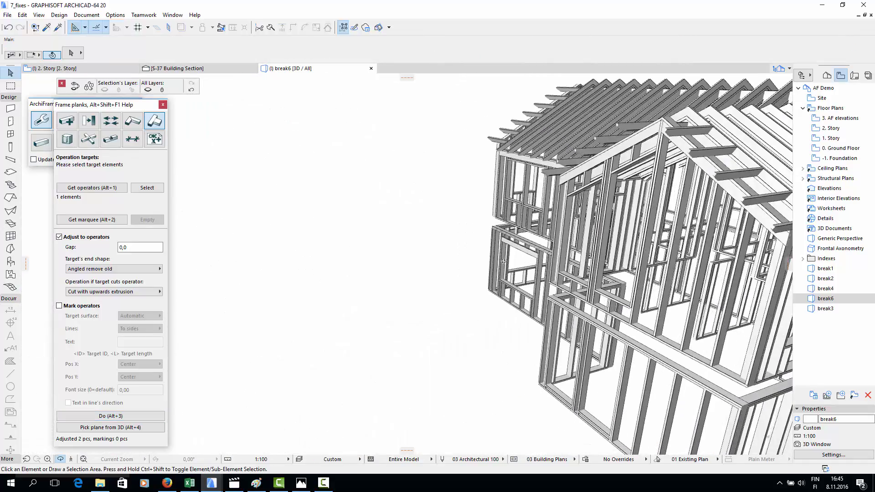
middle_click_drag(651, 199, 590, 158, "shift")
scroll(591, 157, "up", 3)
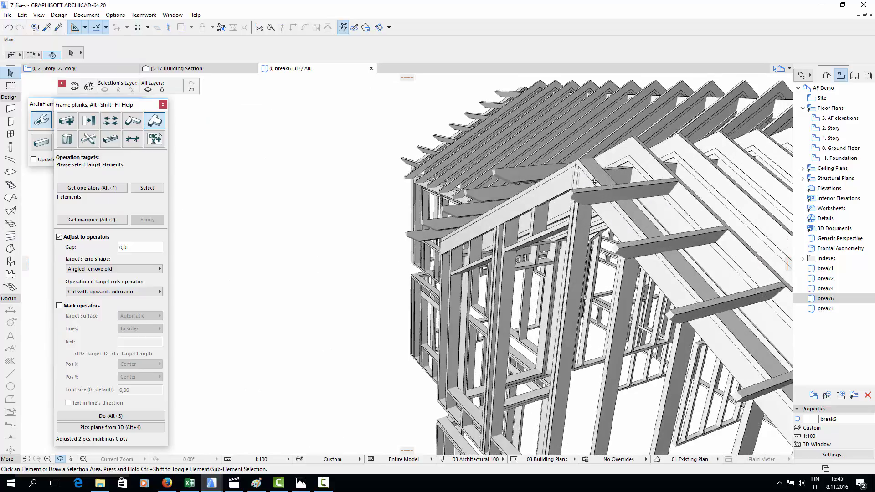
scroll(610, 166, "up", 1)
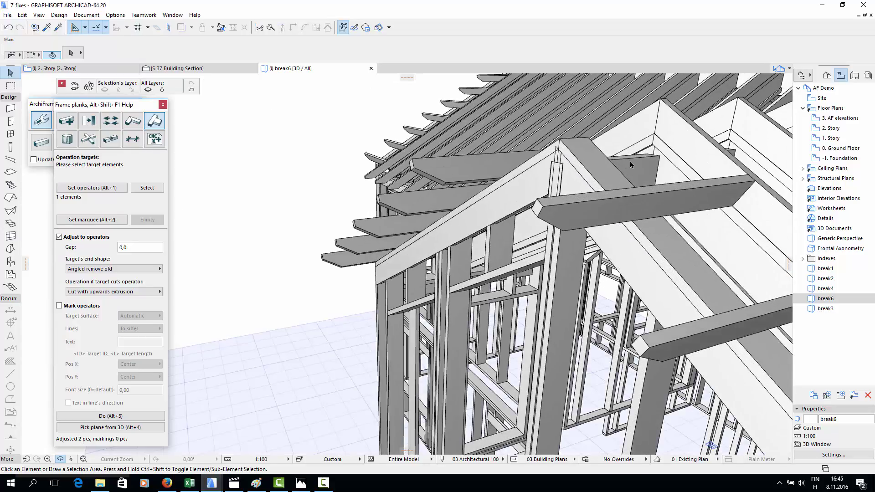
left_click(632, 160)
key("alt+1")
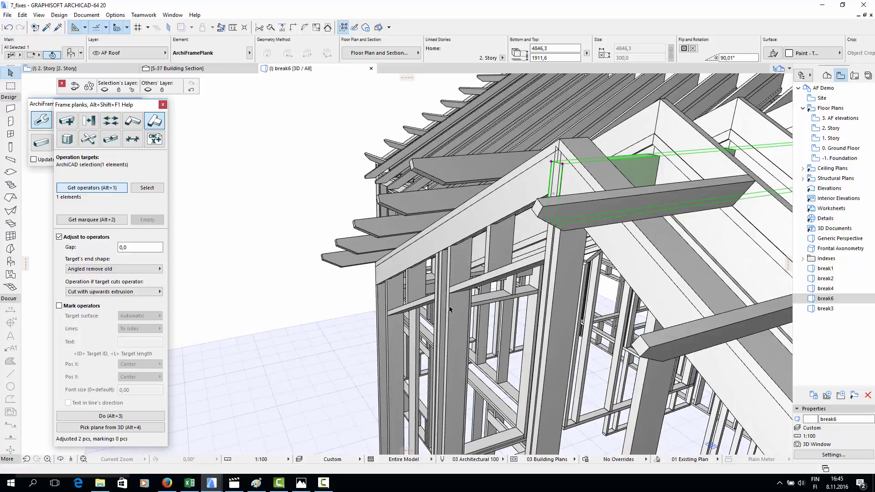
- Cut the two studs under this gable's ridge beam to its underside and inspect the joint from the front
left_click(542, 332)
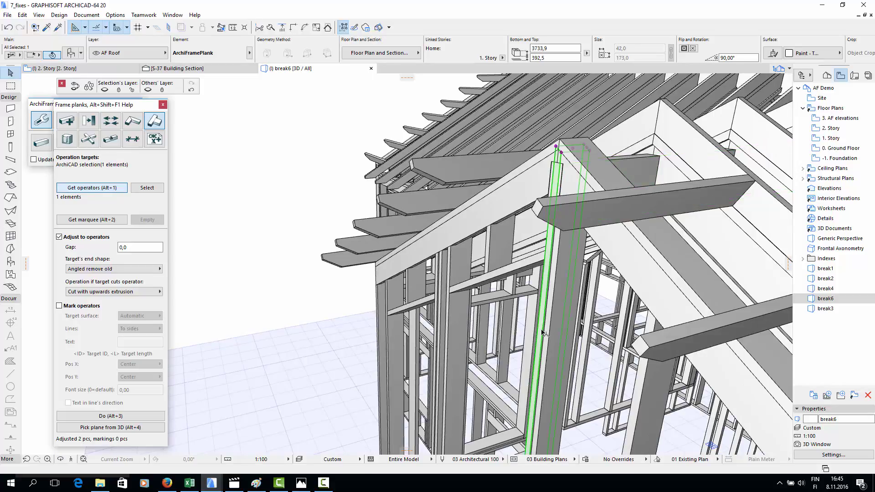
left_click(561, 349, "shift")
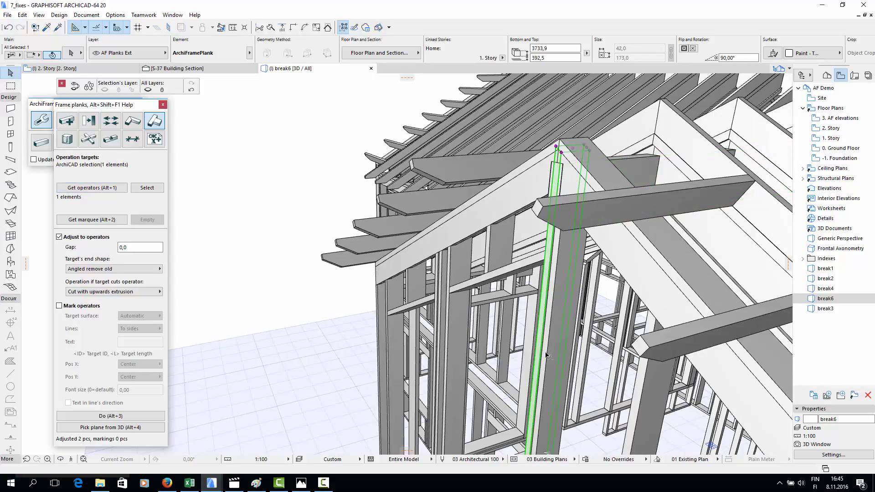
left_click(89, 414)
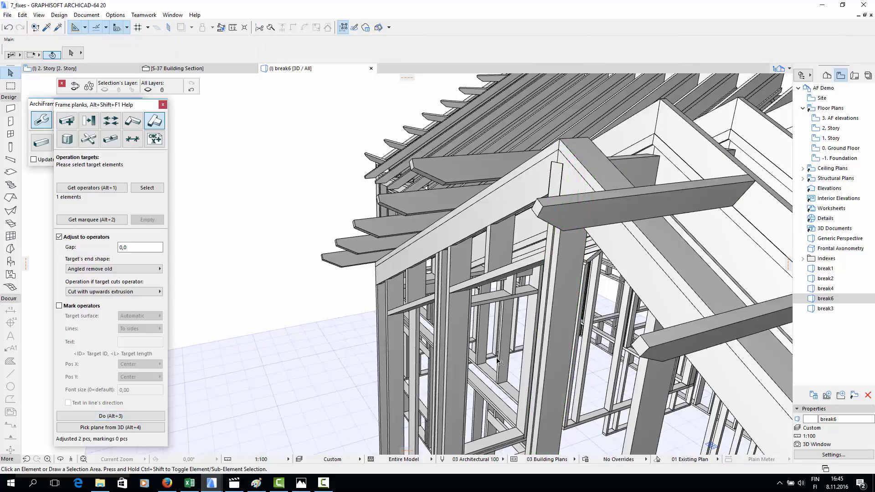
middle_click_drag(500, 359, 700, 332, "shift")
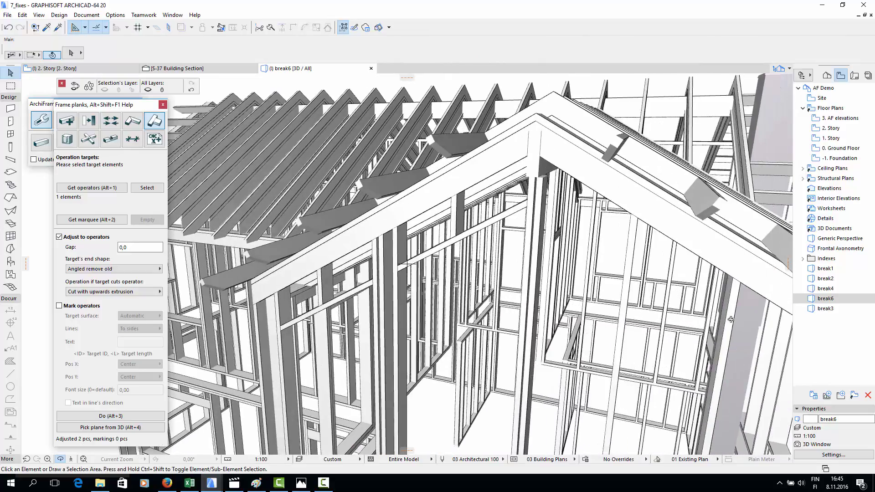
scroll(548, 177, "up", 3)
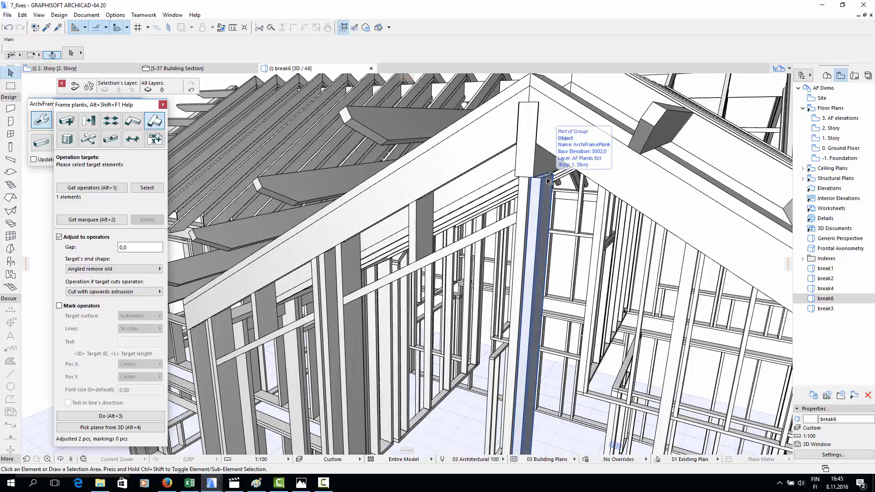
left_click(548, 181)
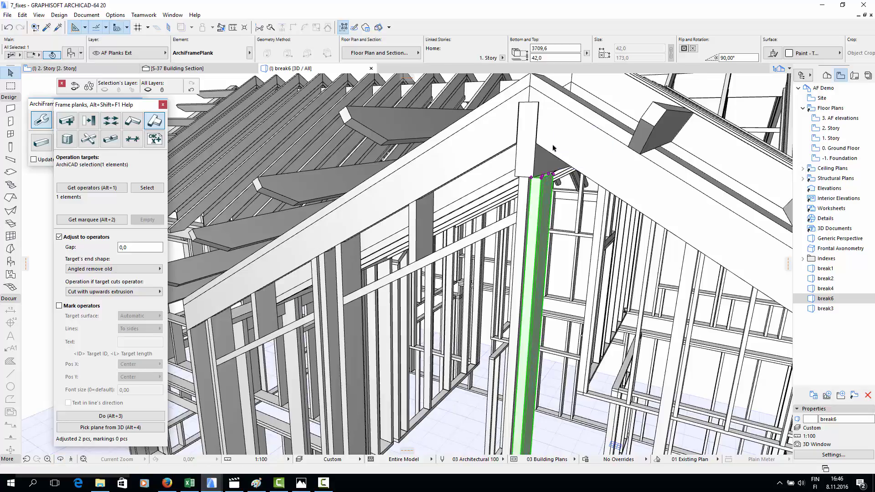
left_click(566, 152)
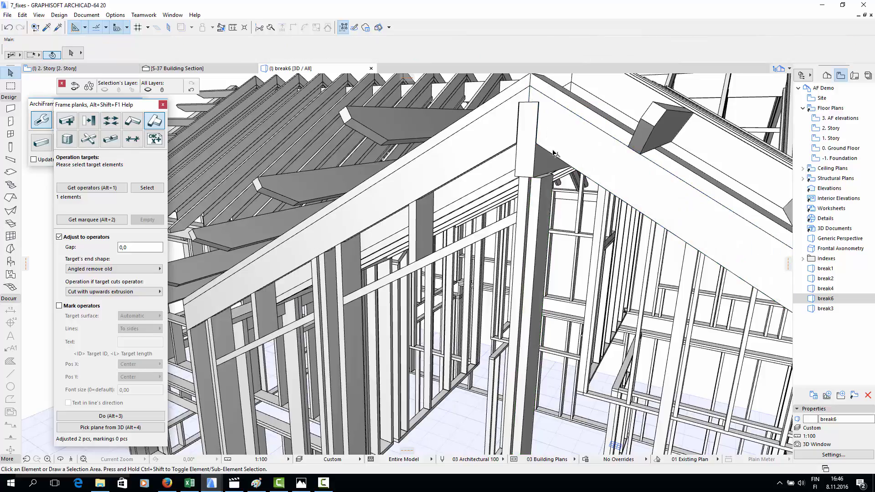
- Extend the gable stud beside the ridge beam up to the sloping top plank, using that plank as the adjustment operator
left_click(79, 189)
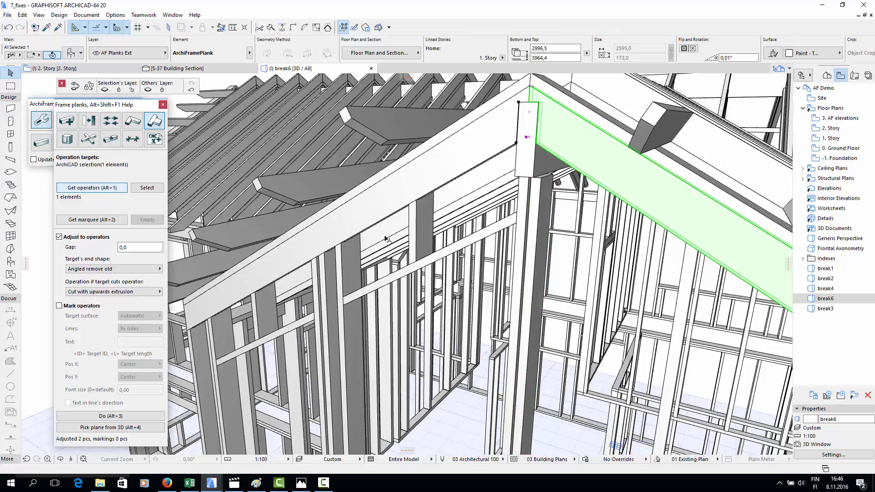
left_click(532, 231)
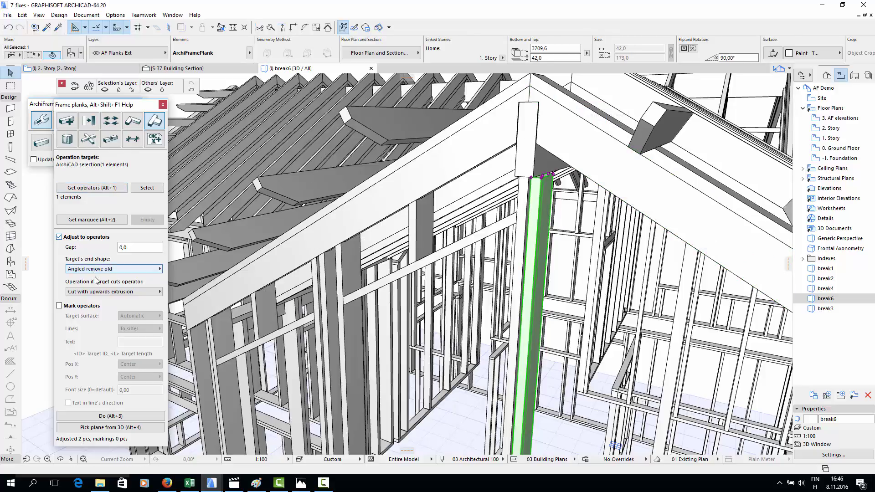
left_click(116, 416)
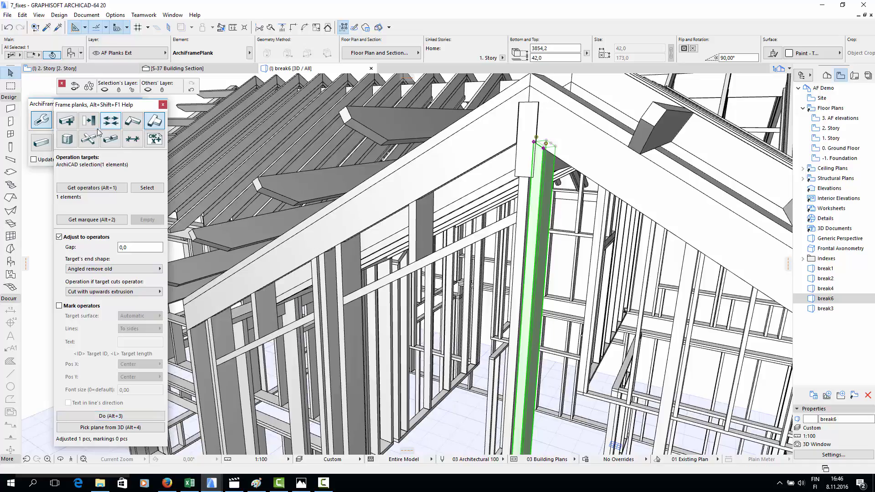
- Cut a groove into the ridge beam for the extended stud, taking the stud as the groove operator
left_click(110, 140)
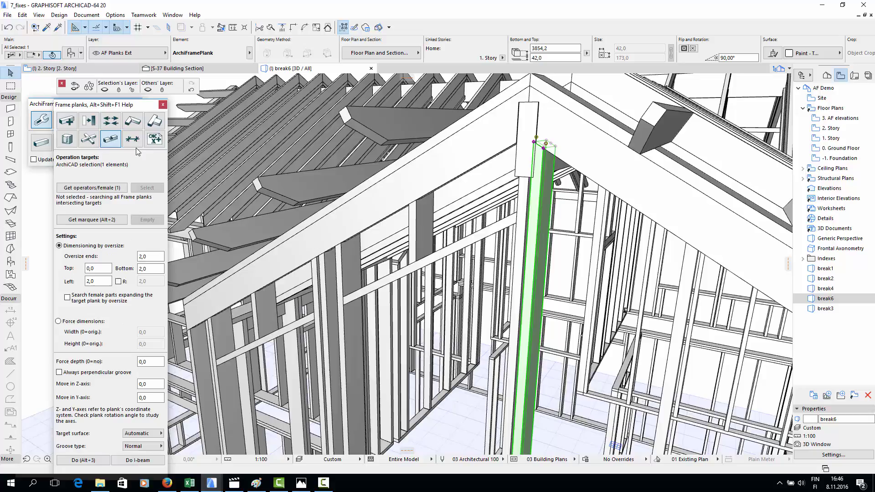
left_click(97, 188)
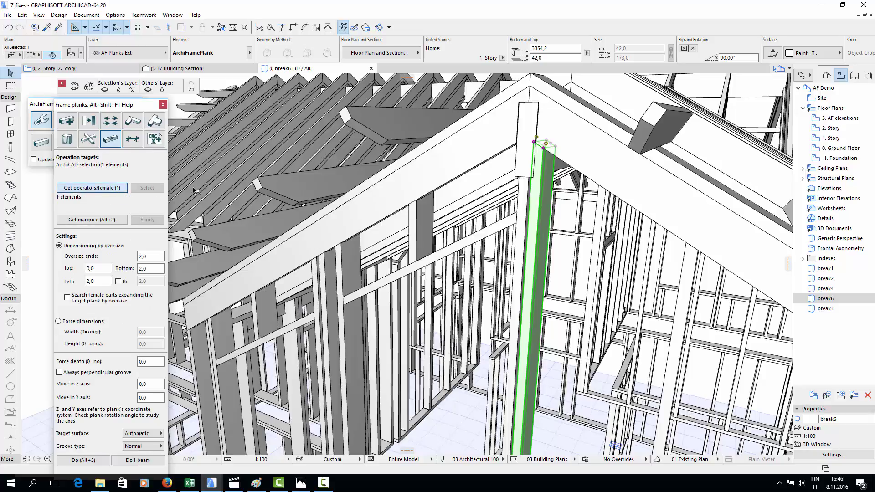
left_click(520, 172)
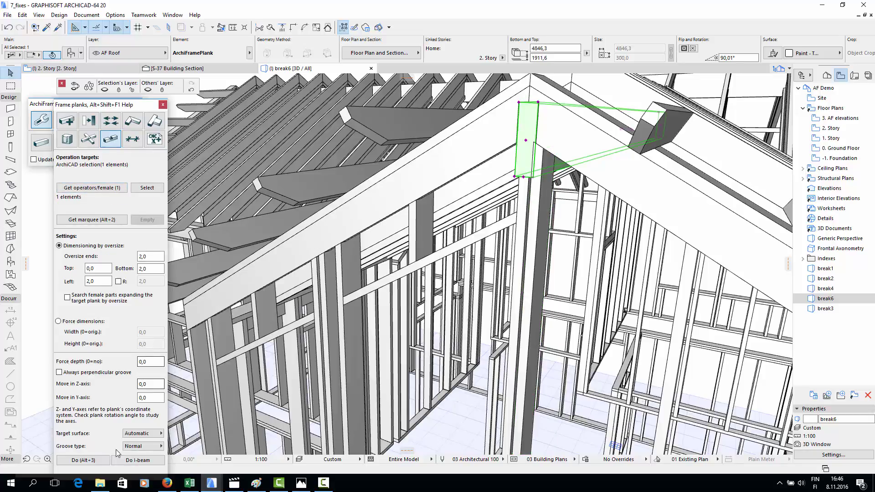
left_click(92, 461)
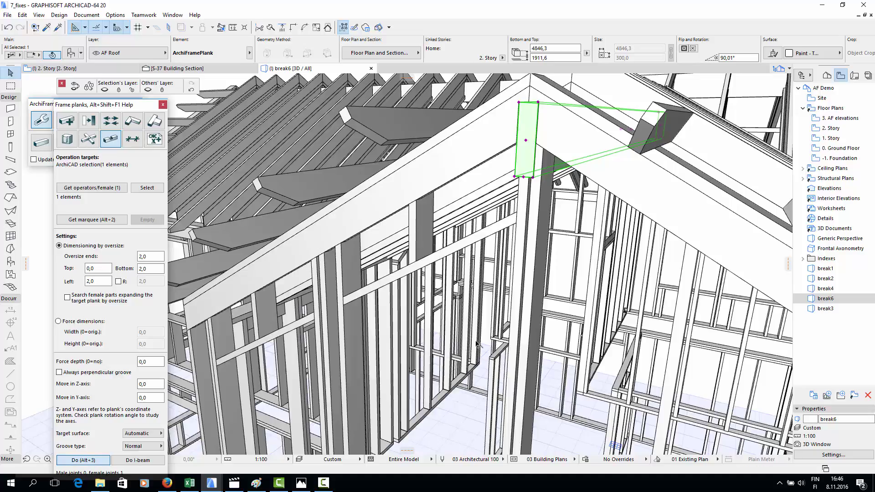
key("Escape")
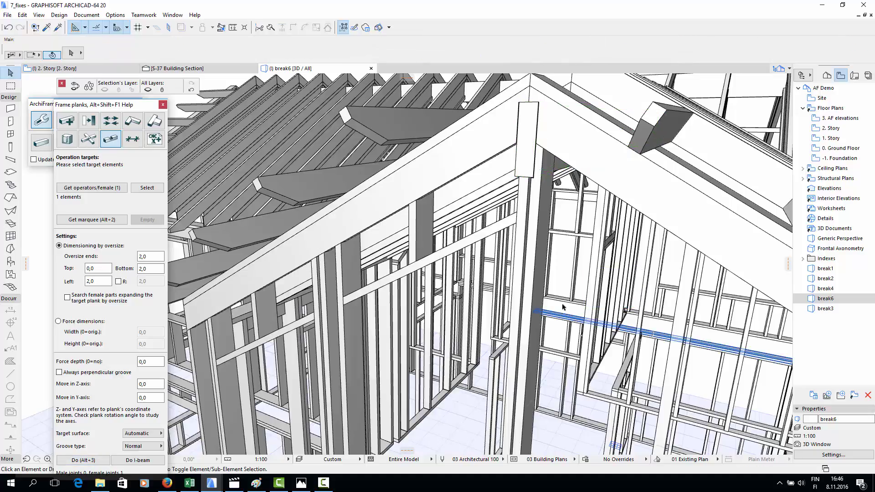
- Examine the valley rafter joint near the chimney, where the upper planks meet above the I-beams
scroll(550, 274, "down", 5)
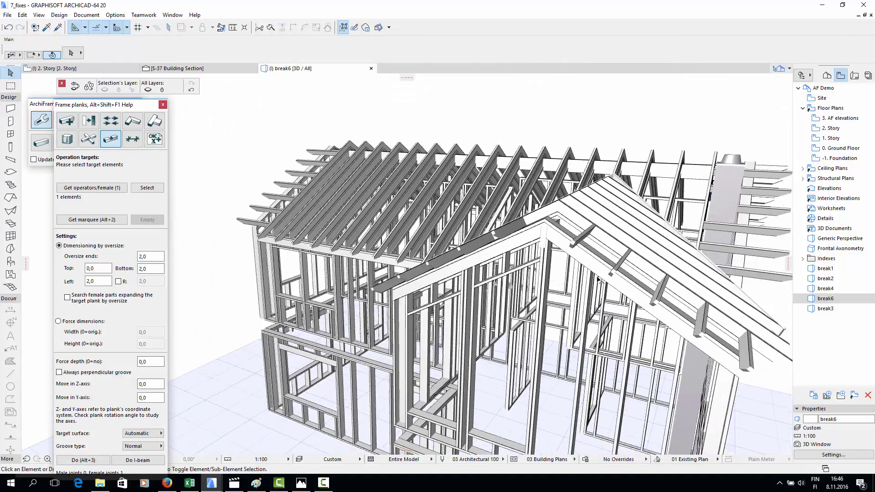
middle_click_drag(638, 260, 409, 276)
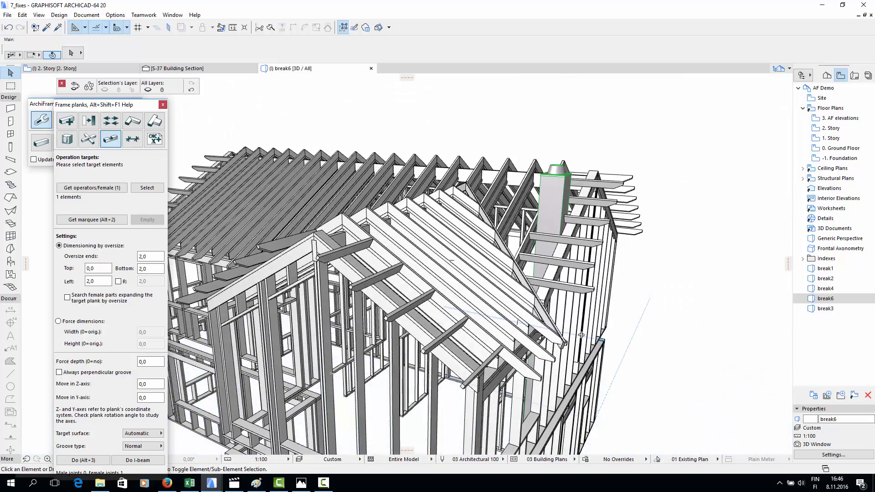
scroll(525, 368, "up", 3)
scroll(524, 369, "up", 2)
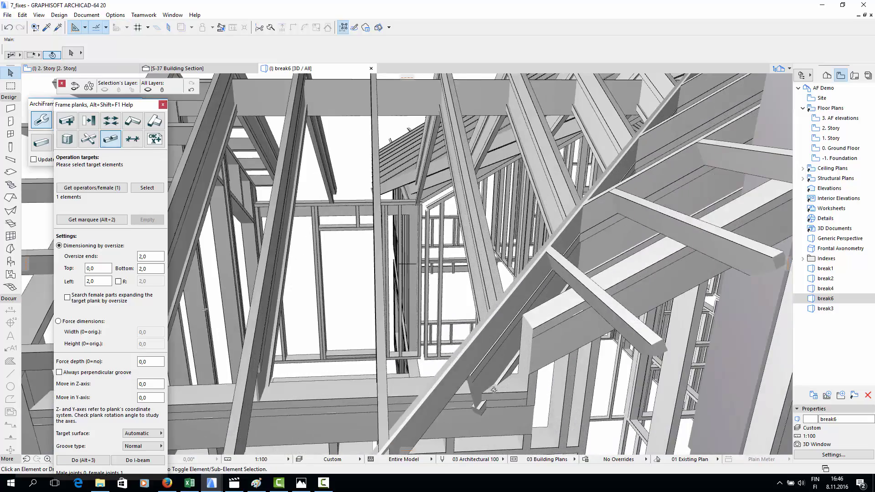
scroll(494, 390, "up", 3)
scroll(487, 330, "up", 3)
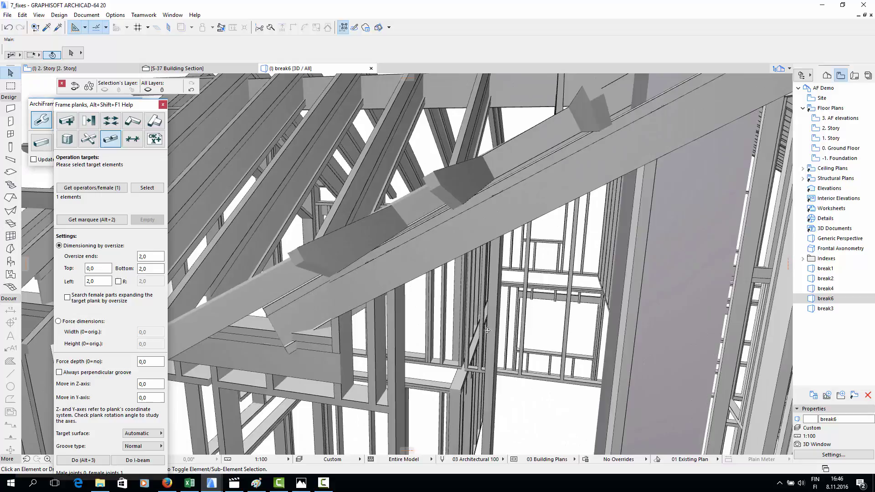
scroll(271, 315, "up", 3)
scroll(281, 317, "up", 3)
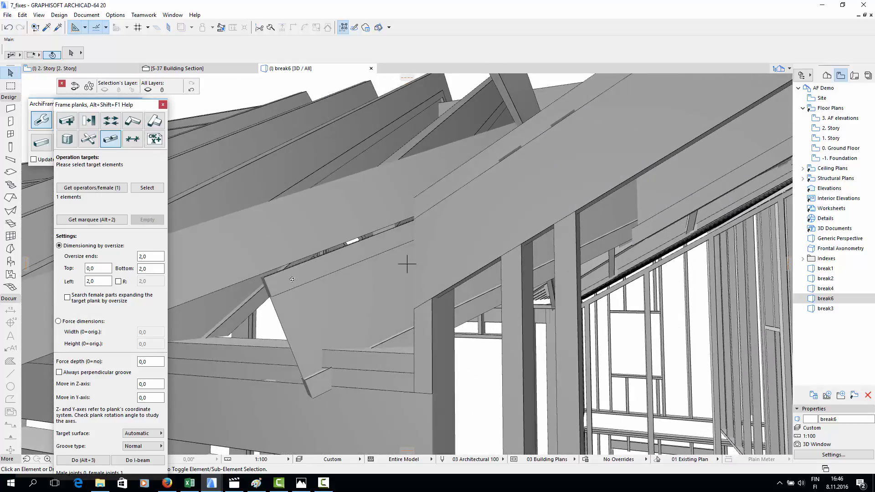
middle_click_drag(292, 279, 370, 257, "shift")
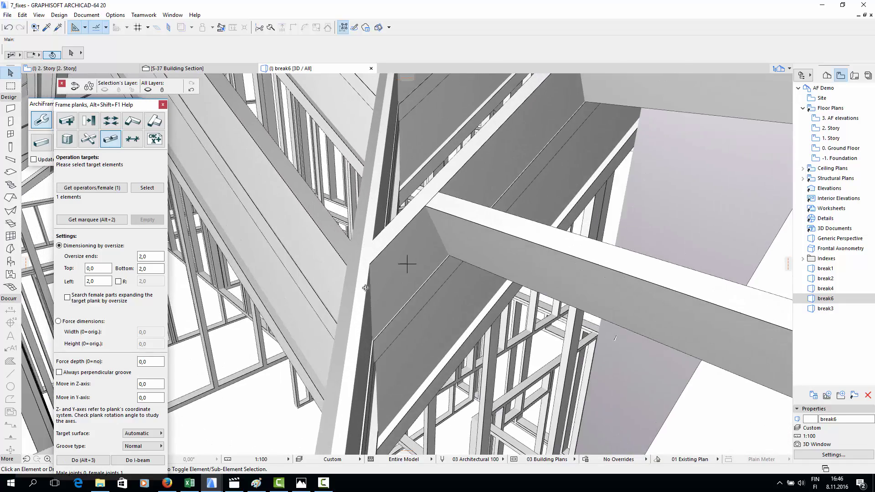
middle_click_drag(366, 287, 374, 256, "shift")
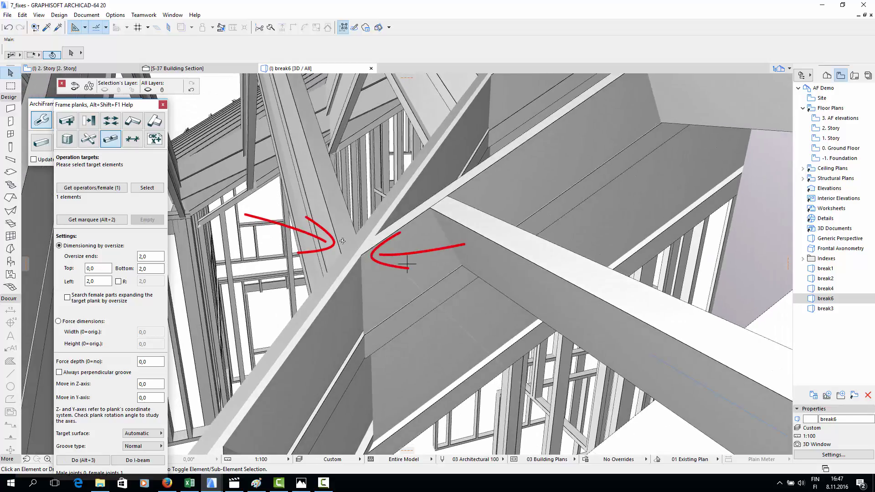
- Temporarily delete the valley's upper plank and the two planks meeting it to inspect the beams beneath, and undo the deletion
left_click(362, 269)
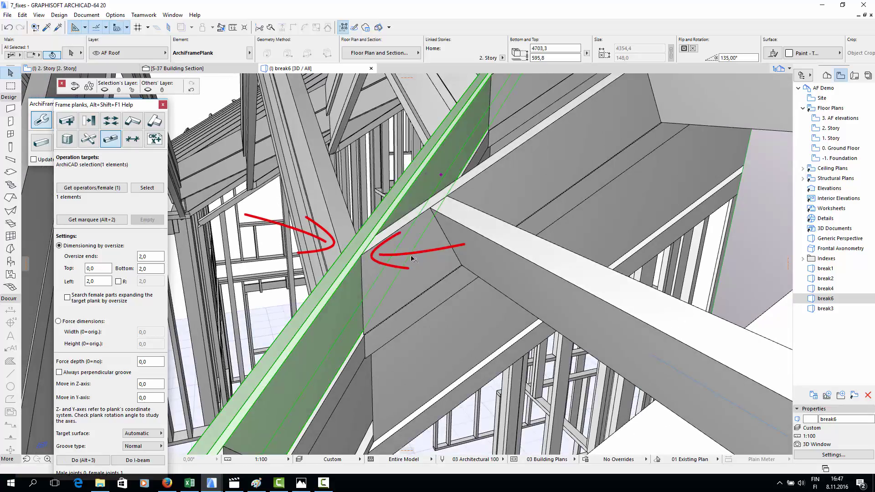
left_click(418, 260, "shift")
left_click(347, 232, "shift")
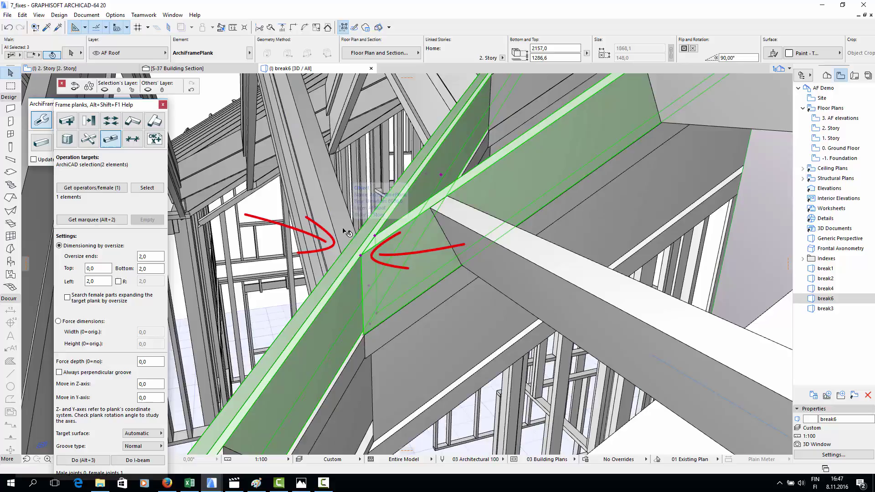
key("Escape")
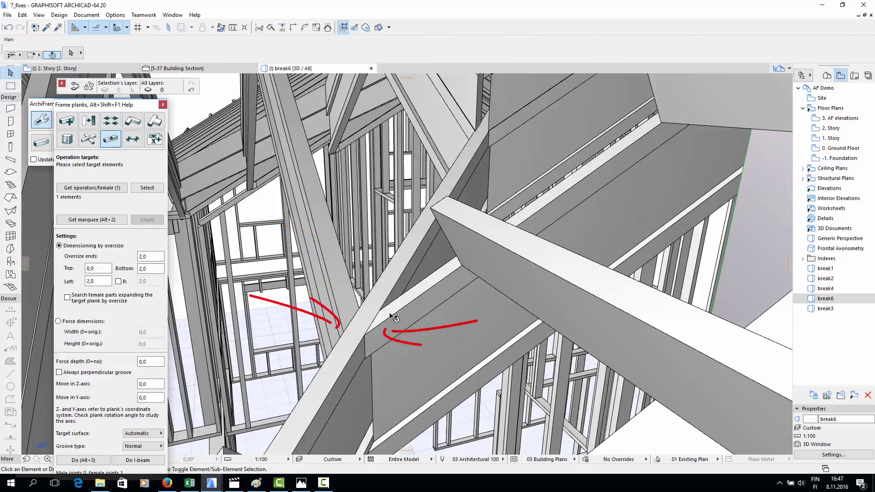
mouse_move(341, 333)
middle_mouse_down("shift")
mouse_move(486, 327)
mouse_move(470, 323)
mouse_move(386, 351)
middle_mouse_up("shift")
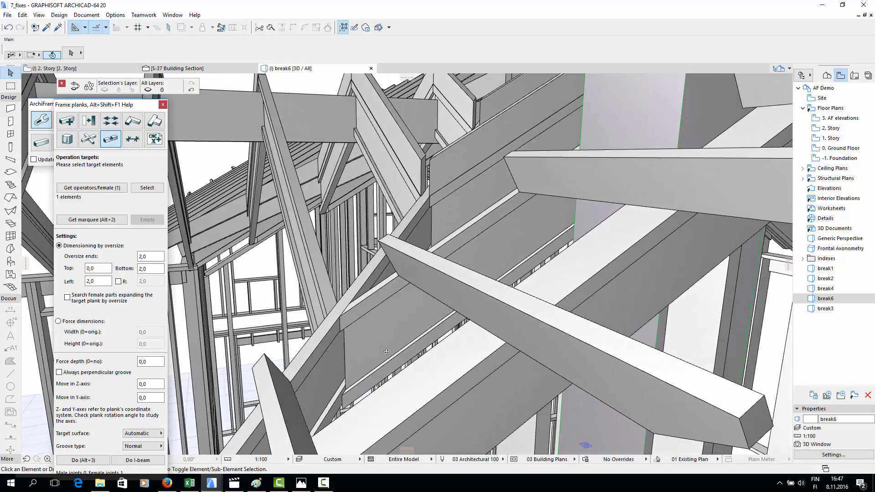
key("ctrl+z")
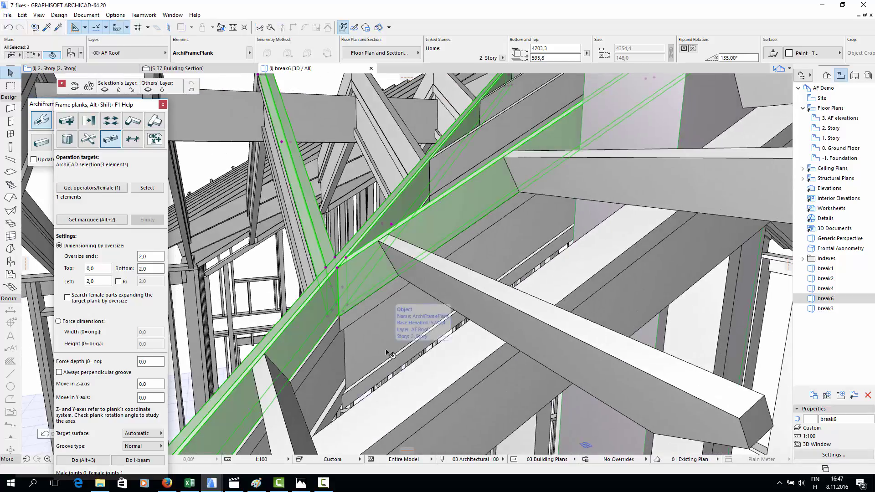
key("Escape")
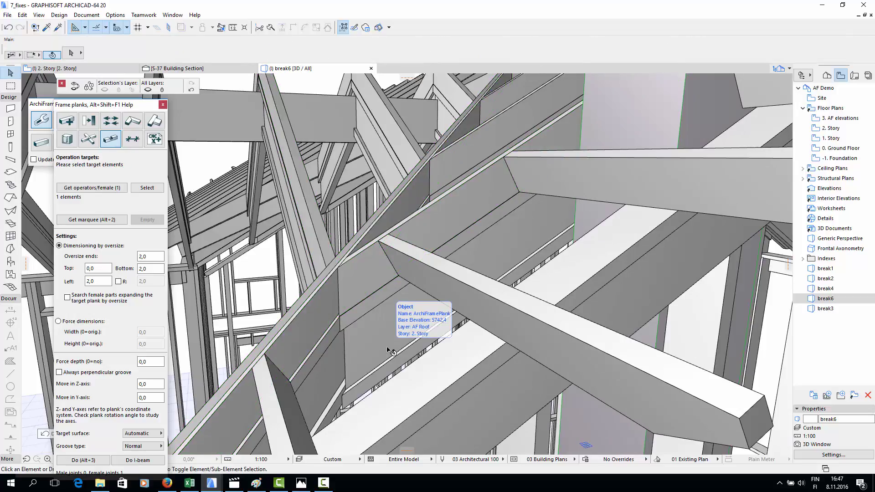
left_click(284, 489)
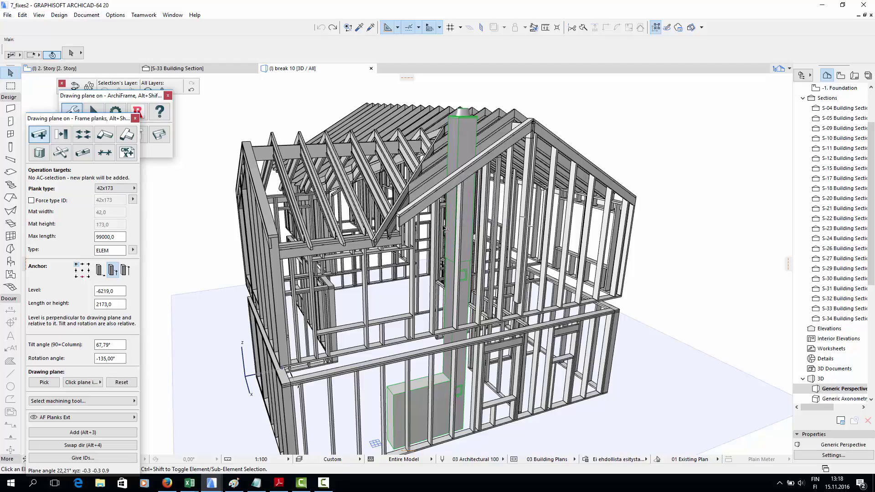
- Pick the sloping plane just above the valley I-beam as the drawing plane, using the click-plane-in-3D method
scroll(411, 185, "up", 10)
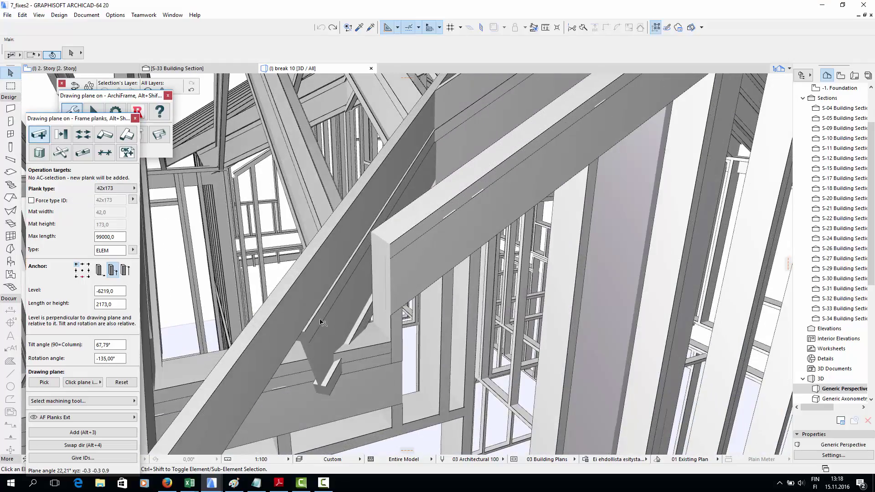
scroll(309, 339, "up", 10)
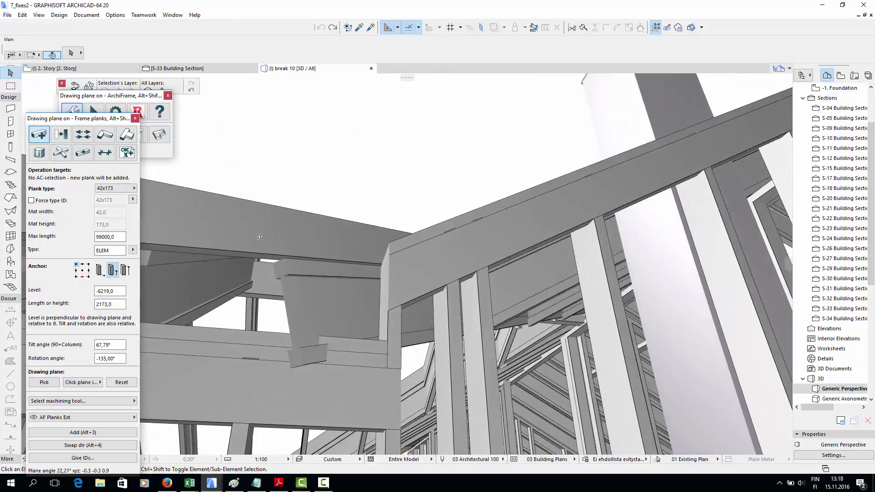
scroll(292, 250, "up", 3)
scroll(310, 220, "up", 1)
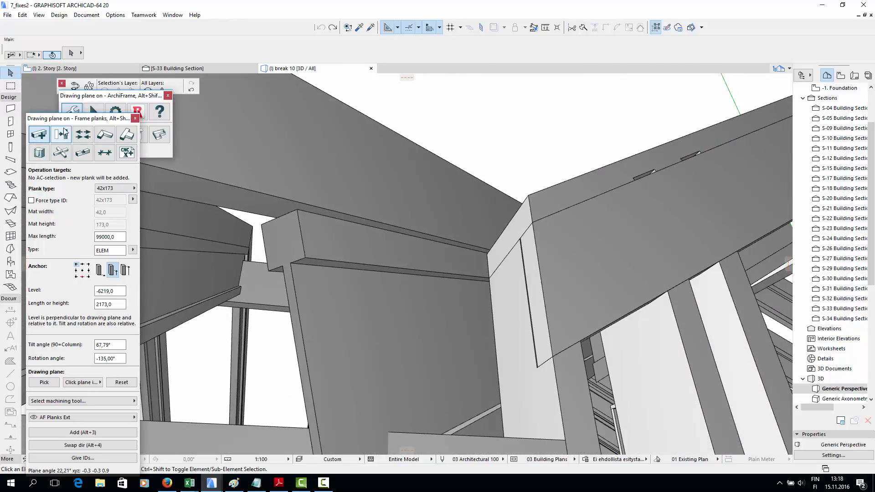
left_click_drag(65, 118, 61, 72)
left_click(92, 335)
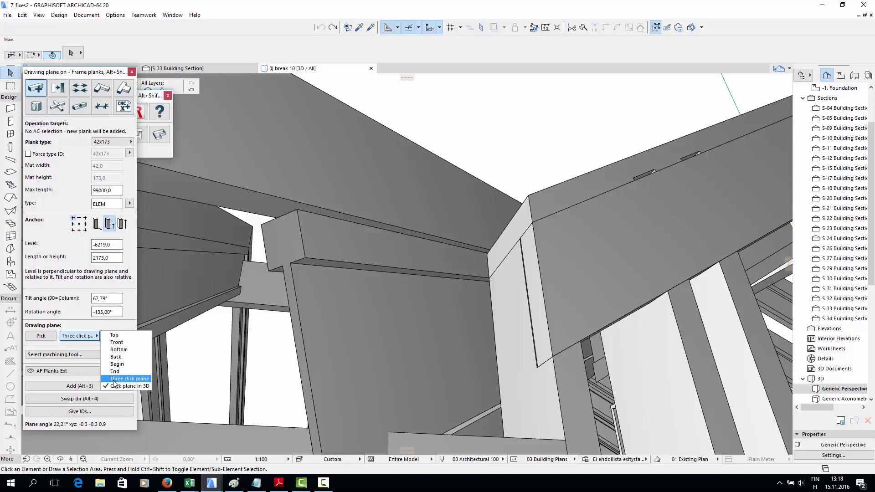
left_click(41, 337)
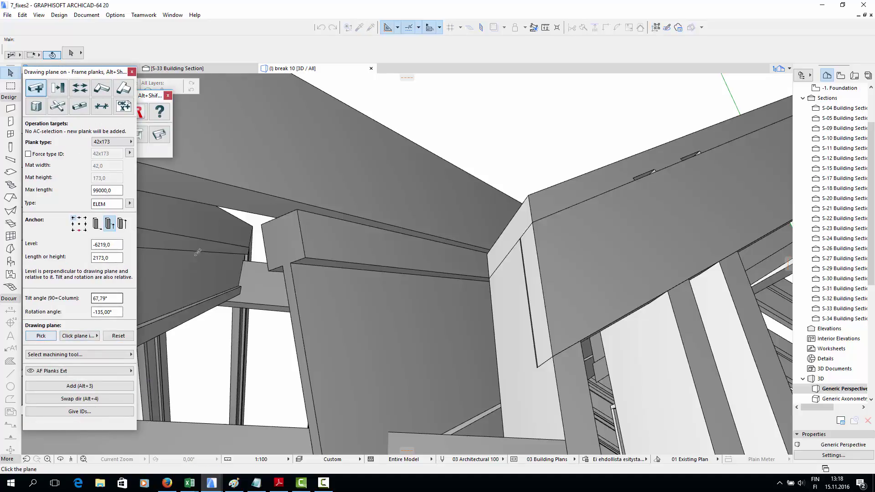
left_click(314, 262)
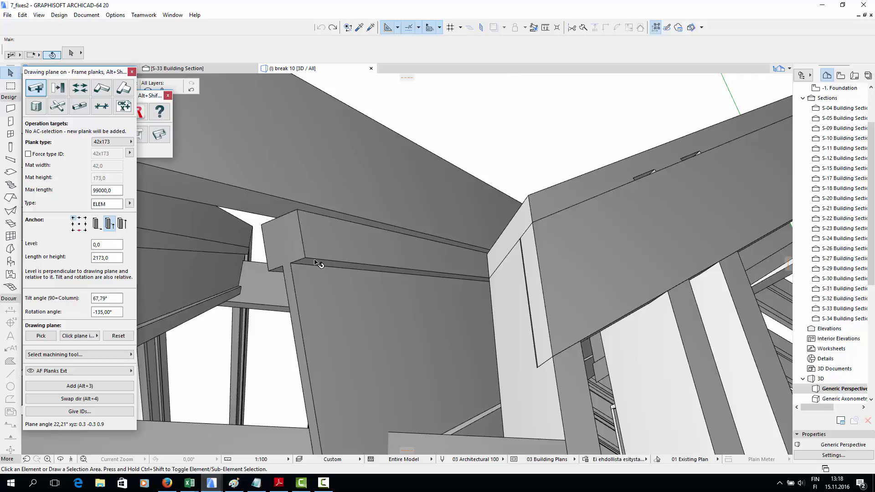
- Set the I 300 valley beam's level to 0,0 relative to the picked plane and inspect its joint from the other side
left_click(328, 261)
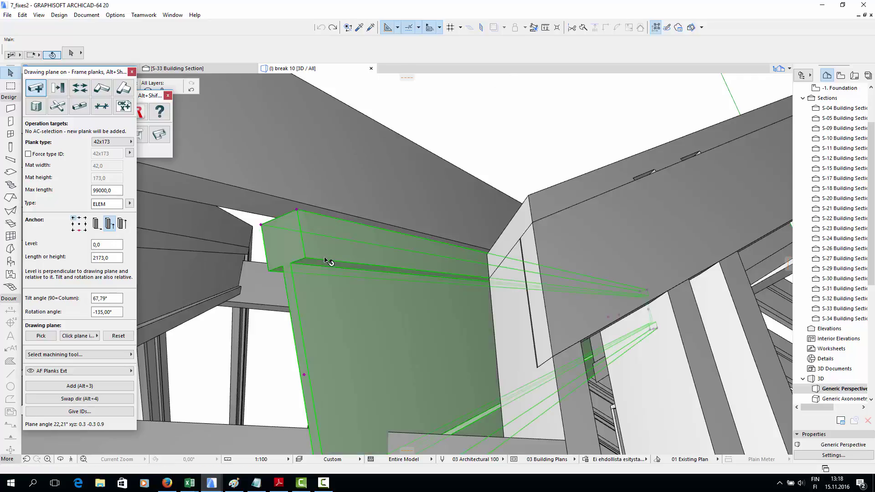
left_click(107, 246)
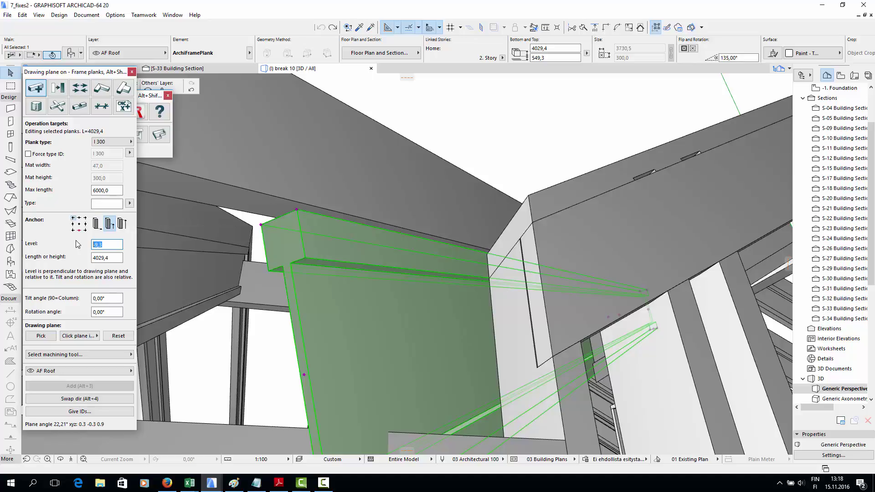
type("0,0")
key("Return")
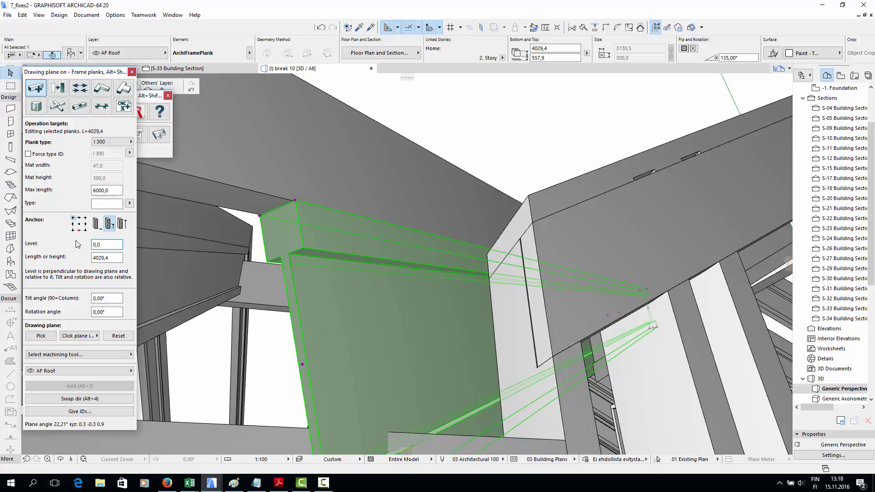
key("Escape")
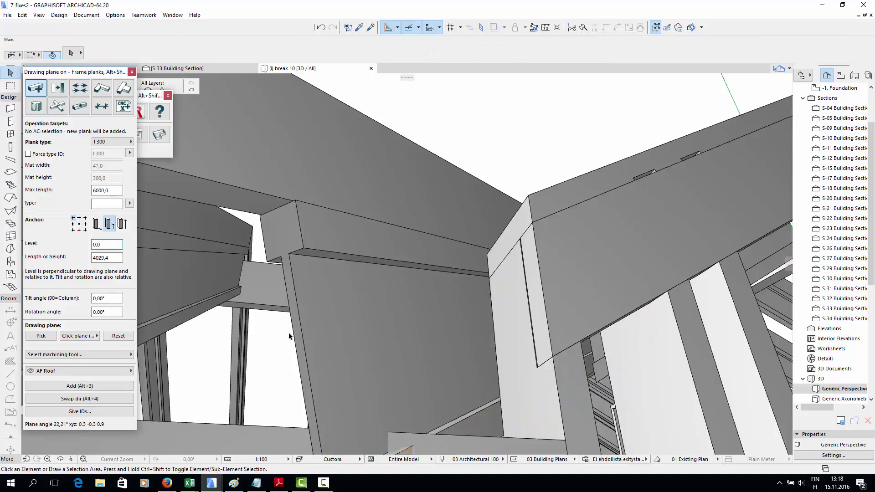
scroll(288, 336, "down", 5)
middle_click_drag(289, 336, 451, 387, "shift")
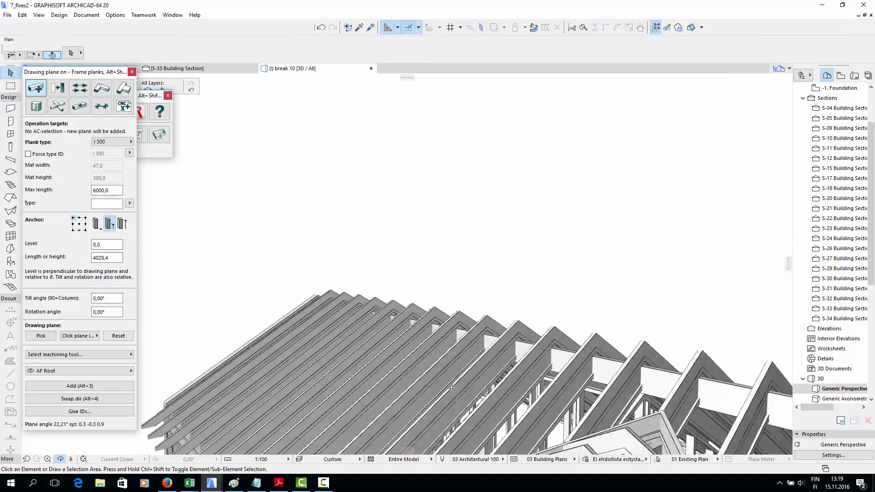
left_click_drag(451, 388, 636, 354)
scroll(592, 408, "up", 5)
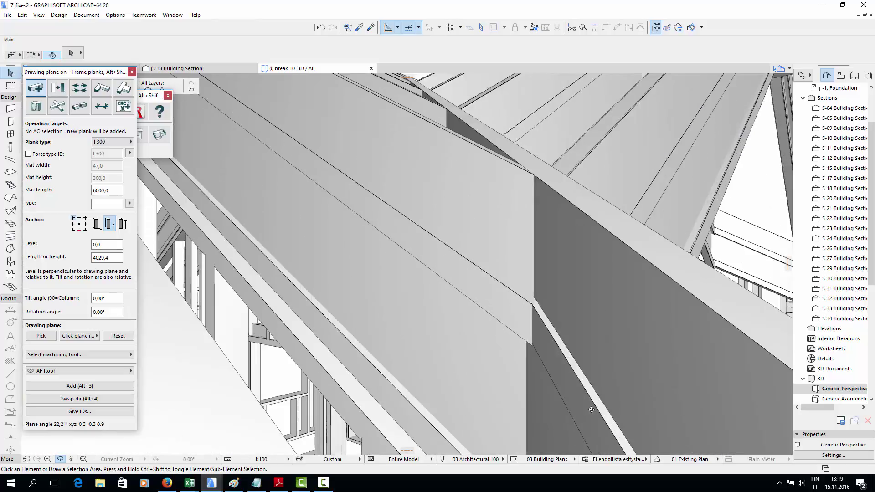
left_click_drag(591, 410, 555, 356)
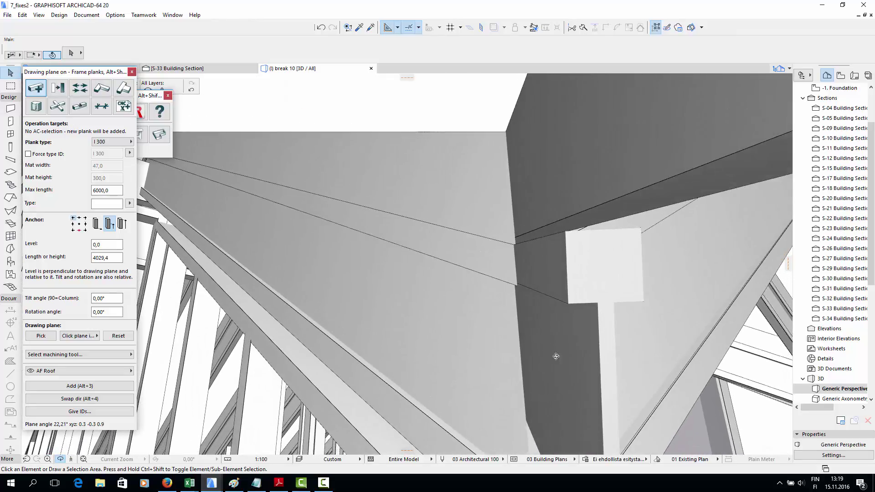
- Pick the sloping plane above the other valley I-beam as the drawing plane and set that I 300 beam's level to 0,0
left_click(41, 335)
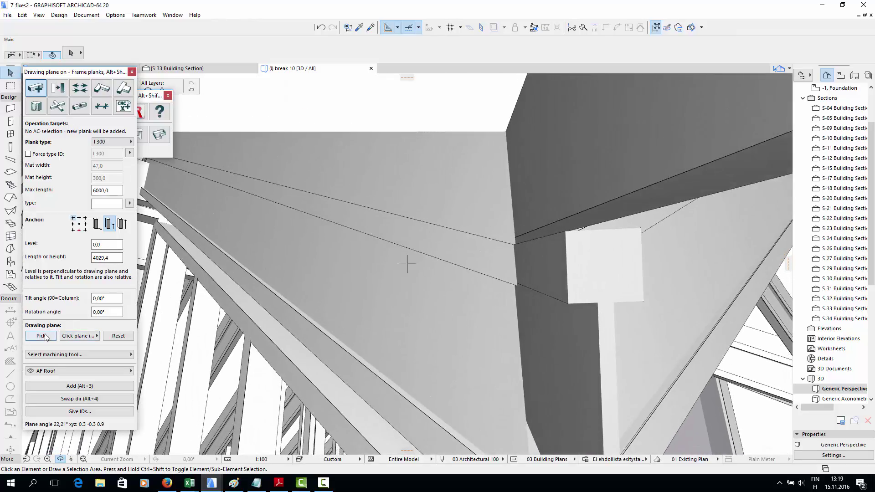
left_click(638, 204)
left_click(639, 203)
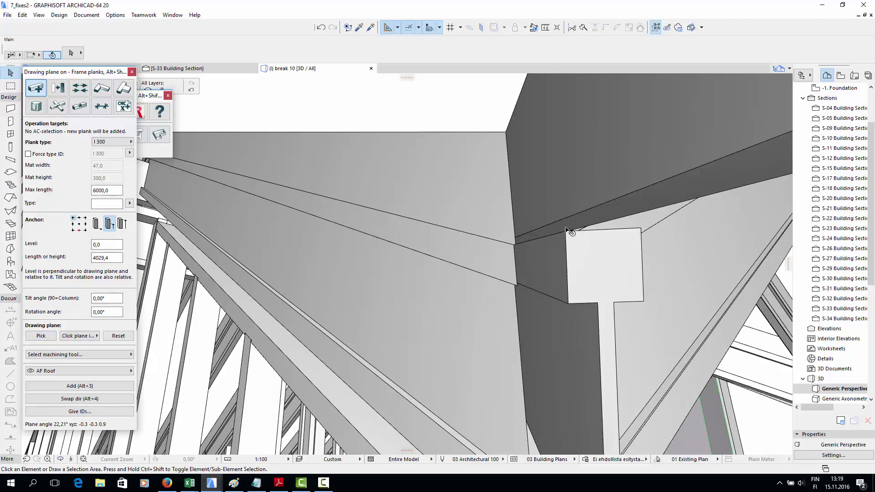
left_click(579, 275)
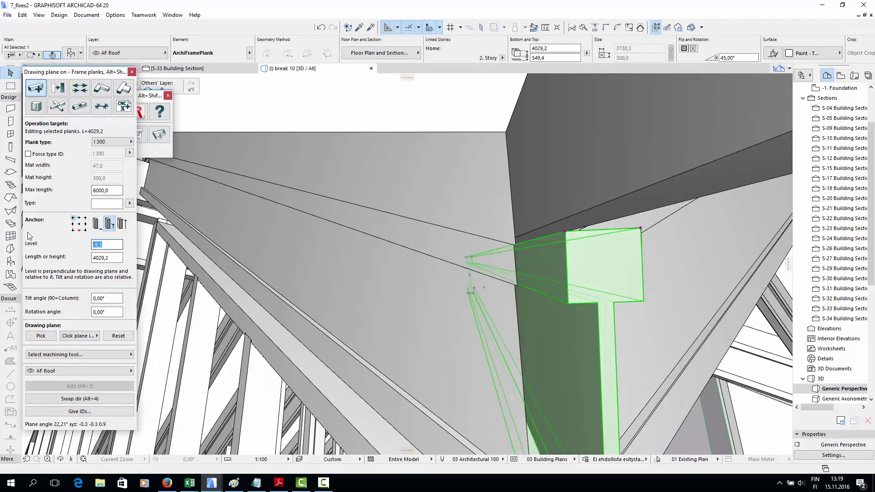
type("0,0")
key("Return")
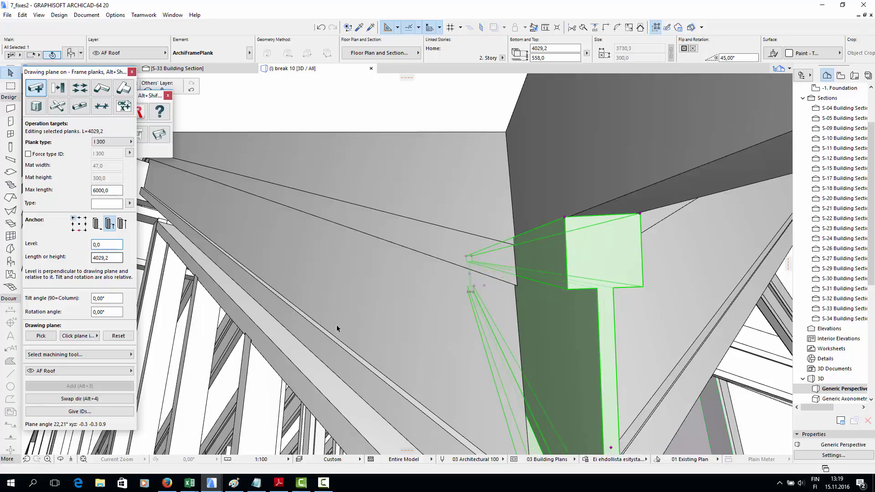
key("Escape")
- Inspect the adjusted valley beam joint from around the roof and reset the drawing plane
scroll(458, 332, "down", 5)
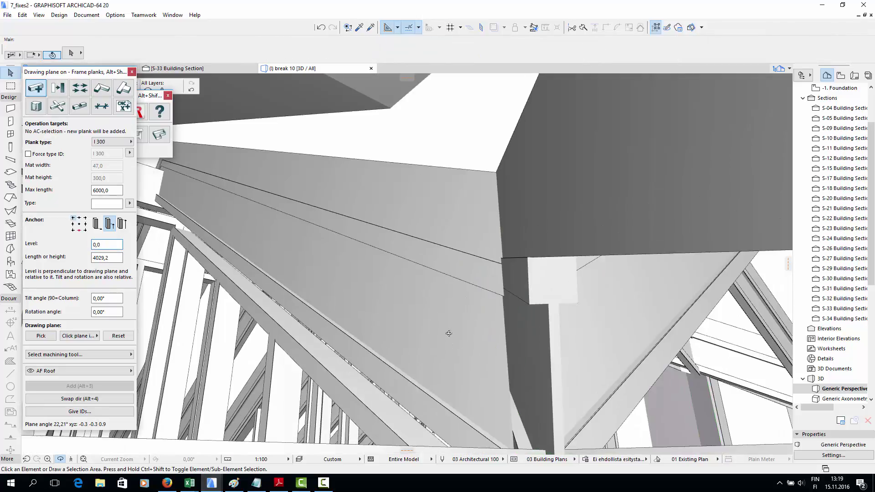
mouse_move(552, 294)
middle_mouse_down("shift")
mouse_move(351, 380)
mouse_move(449, 355)
mouse_move(534, 278)
middle_mouse_up("shift")
left_click_drag(407, 264, 471, 275)
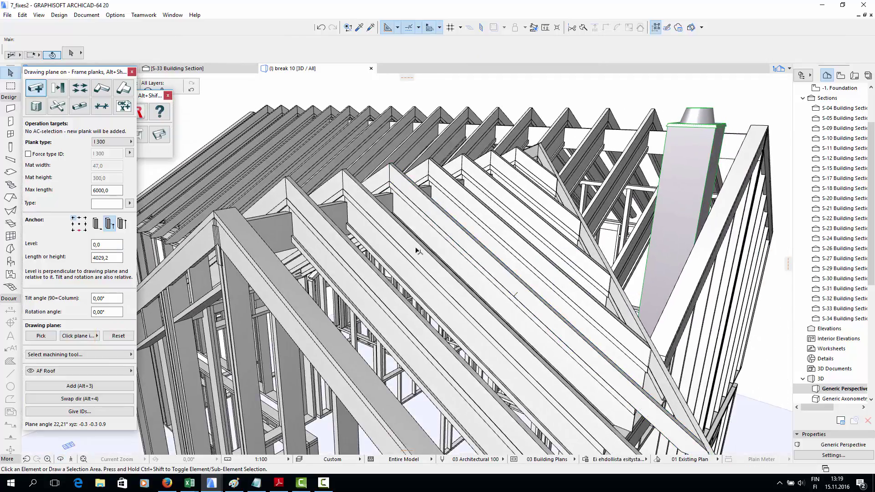
left_click(119, 336)
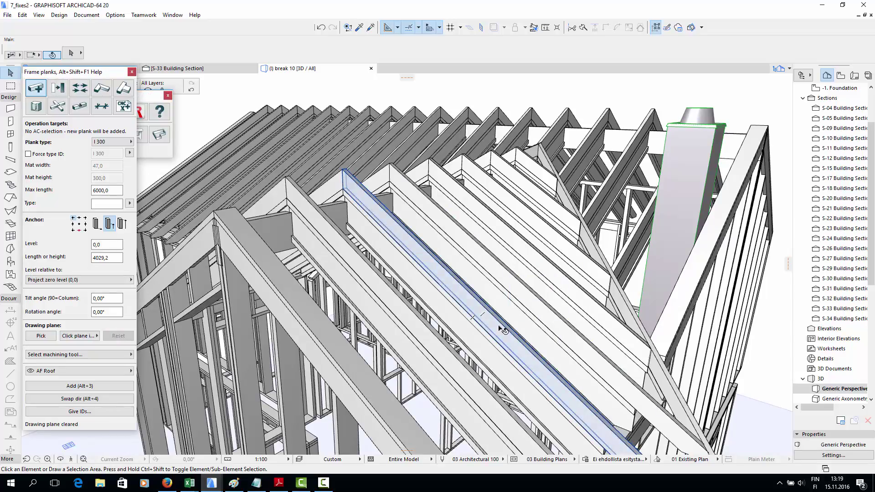
left_click_drag(96, 71, 91, 96)
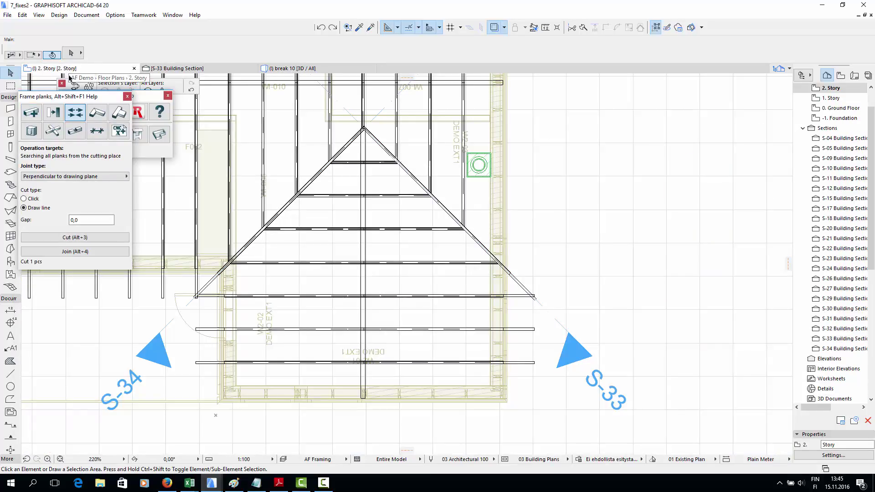
- From the 2. Story floor plan, open building section S-33 with current settings
mouse_move(69, 77)
left_mouse_down()
mouse_move(482, 258)
mouse_move(484, 230)
left_mouse_up()
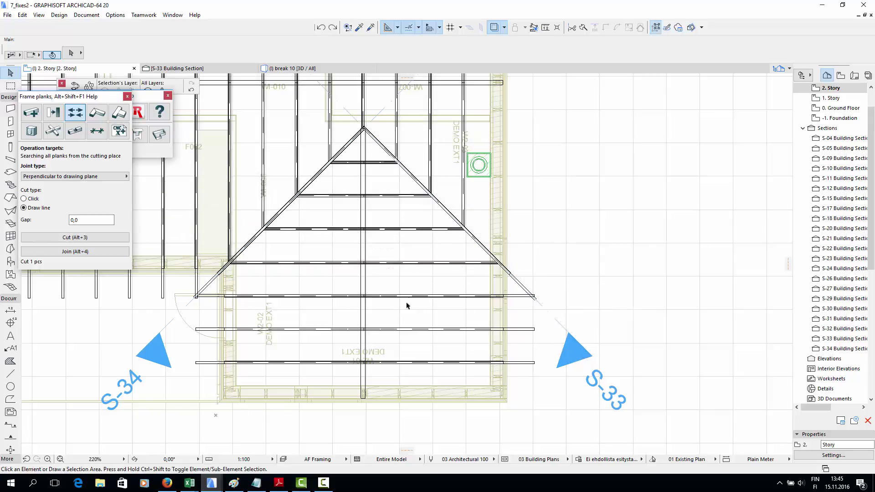
left_click(576, 355)
right_click(575, 356)
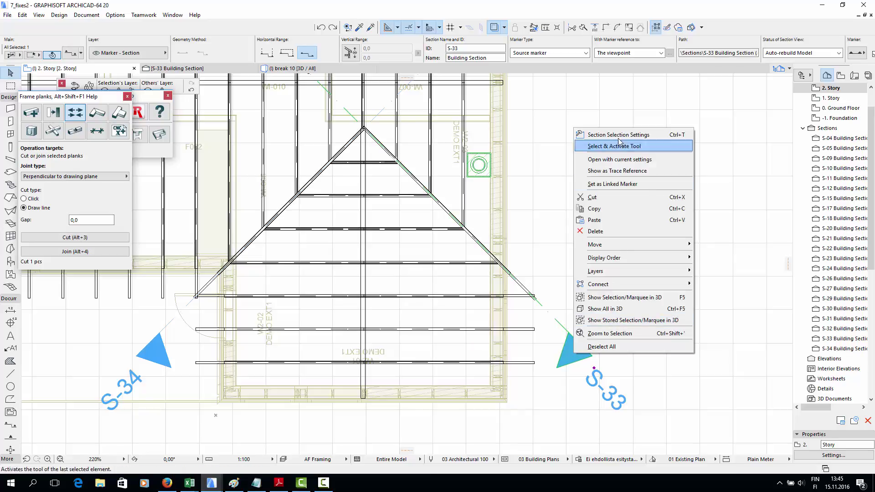
left_click(621, 159)
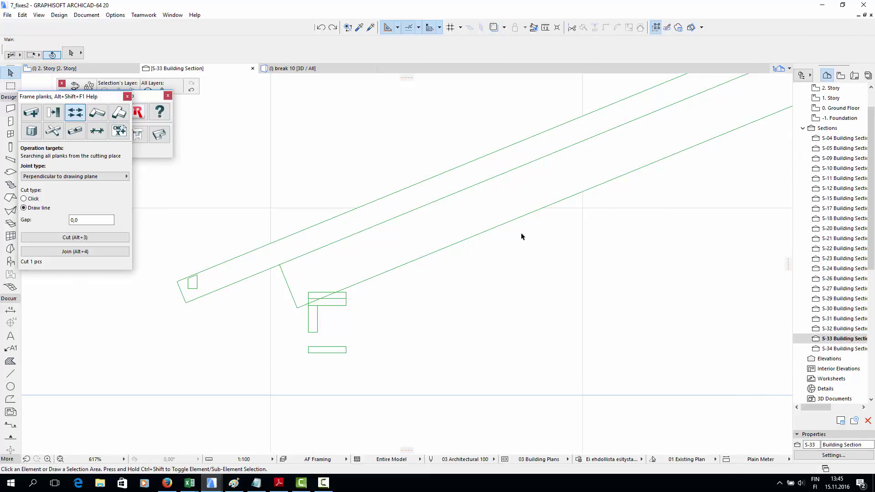
- Cut the lower end of the valley I-beam horizontally along the top of the wall's top plate in section S-33
left_click(522, 227)
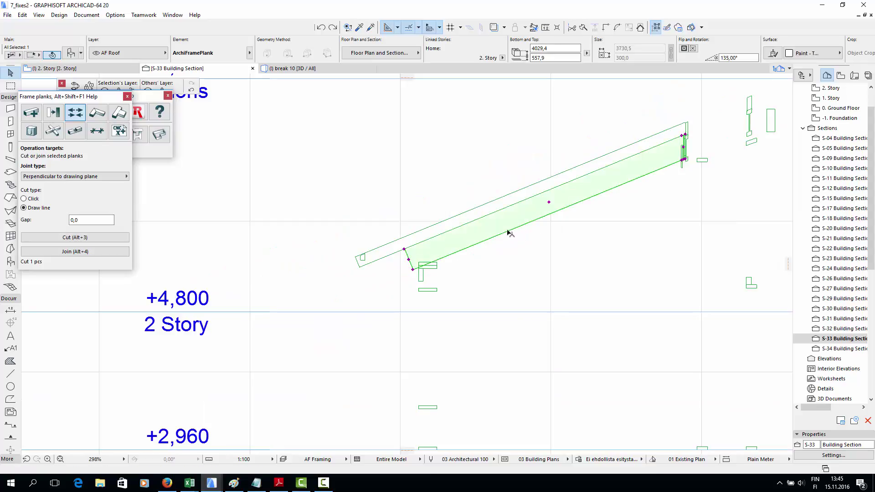
scroll(508, 232, "up", 3)
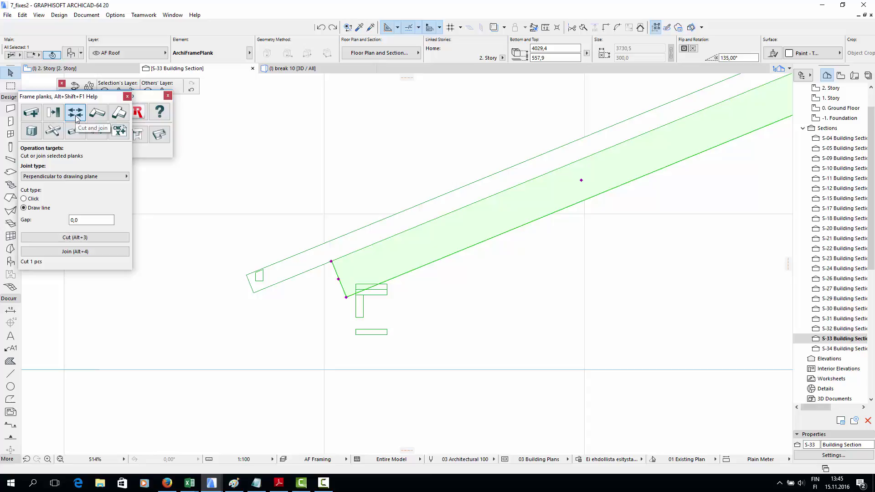
left_click(92, 237)
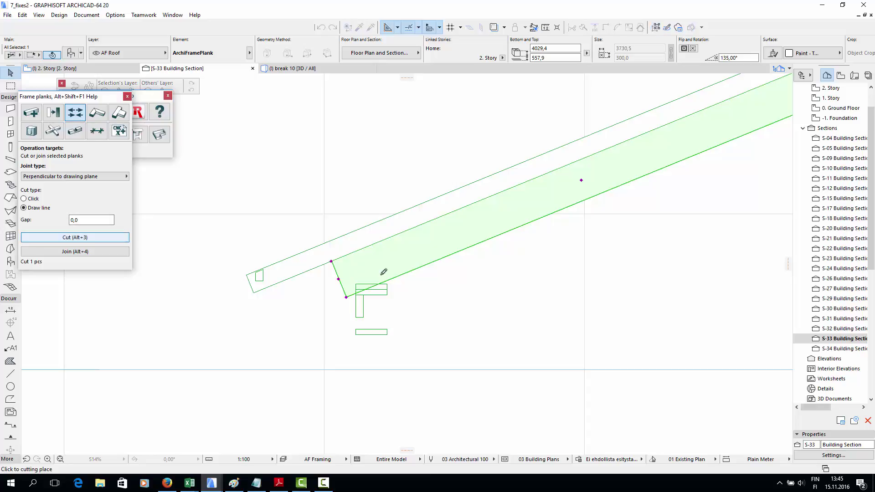
left_click(388, 282)
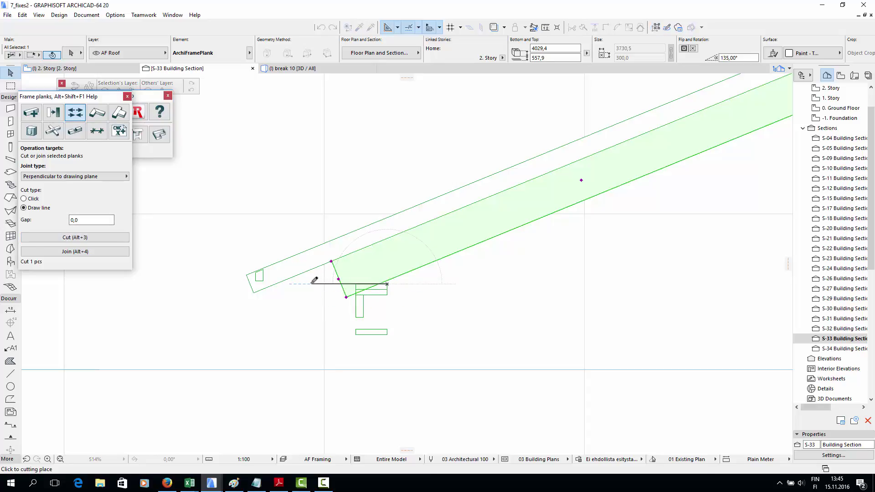
left_click(312, 279)
- Cut the same valley I-beam vertically along the outer face of the wall in section S-33
left_click(380, 280)
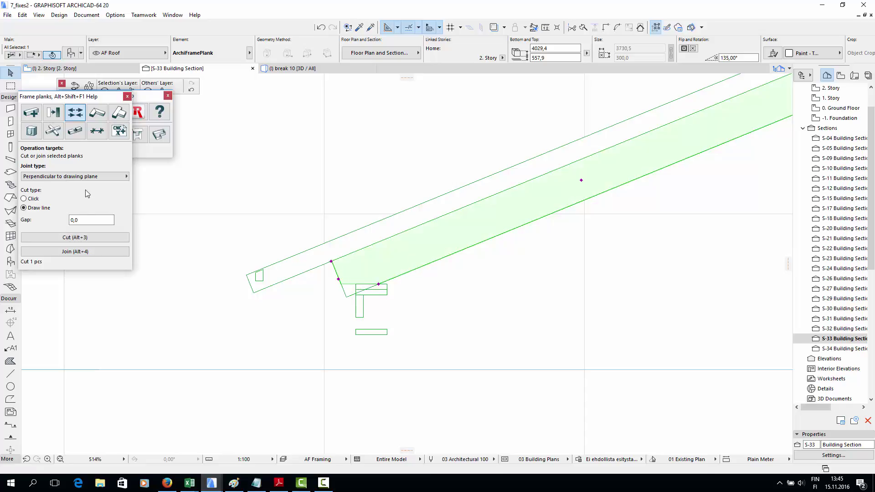
left_click(87, 240)
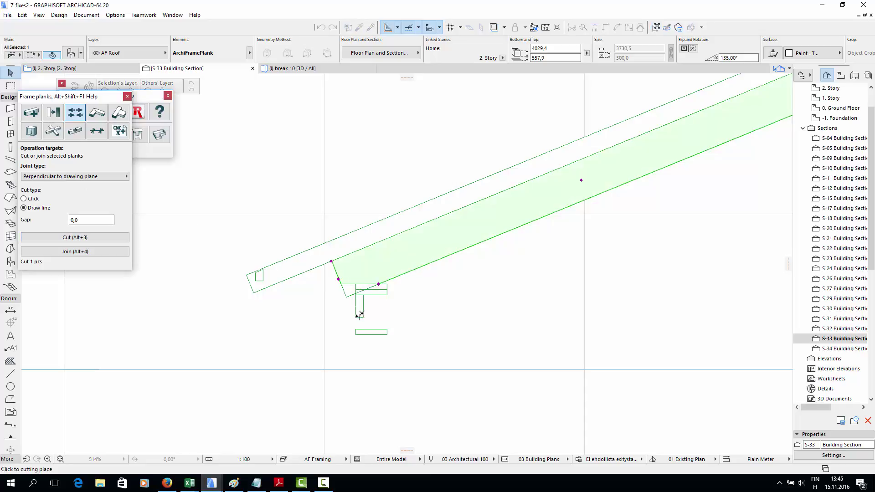
scroll(360, 314, "up", 3)
left_click(361, 312)
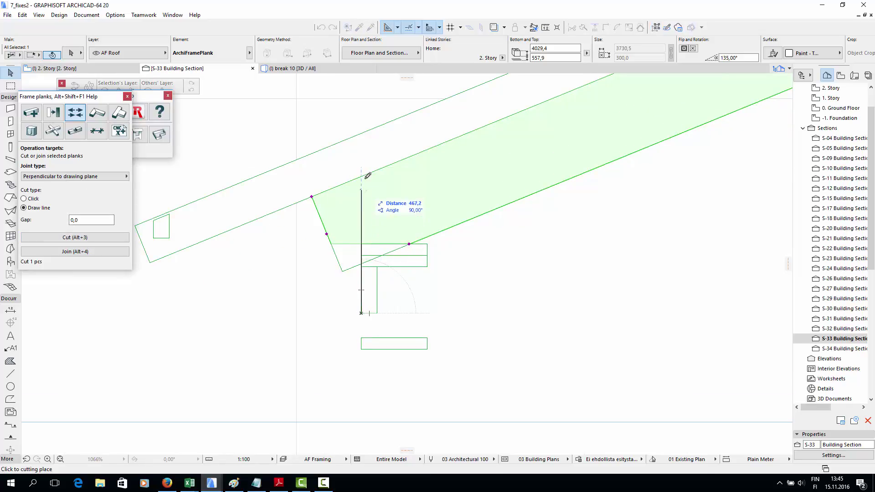
left_click(360, 121)
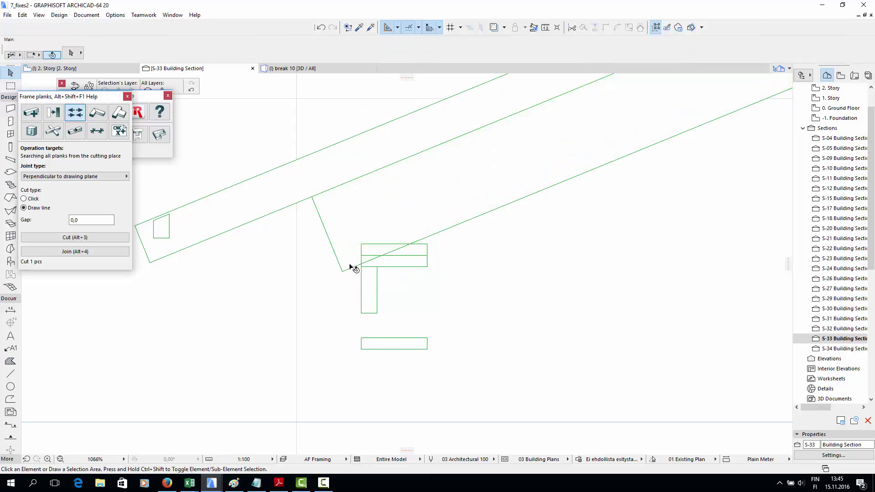
- Delete the two cut-off pieces at the valley beam's lower end and check the corner in the 3D view
left_click(350, 246)
key("Delete")
left_click(341, 231)
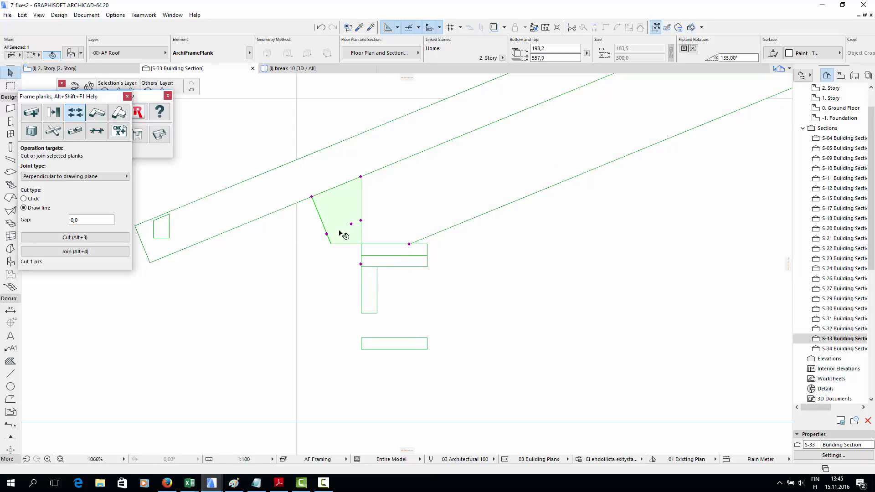
key("Delete")
left_click(281, 69)
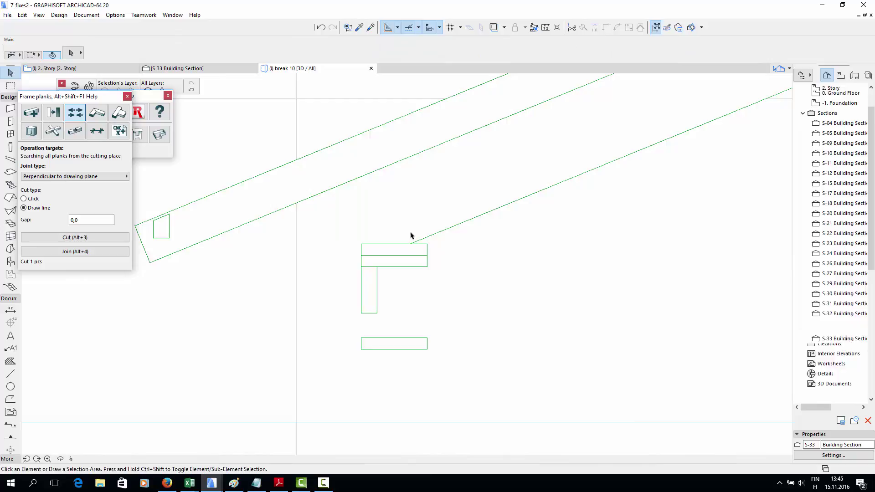
scroll(279, 258, "up", 5)
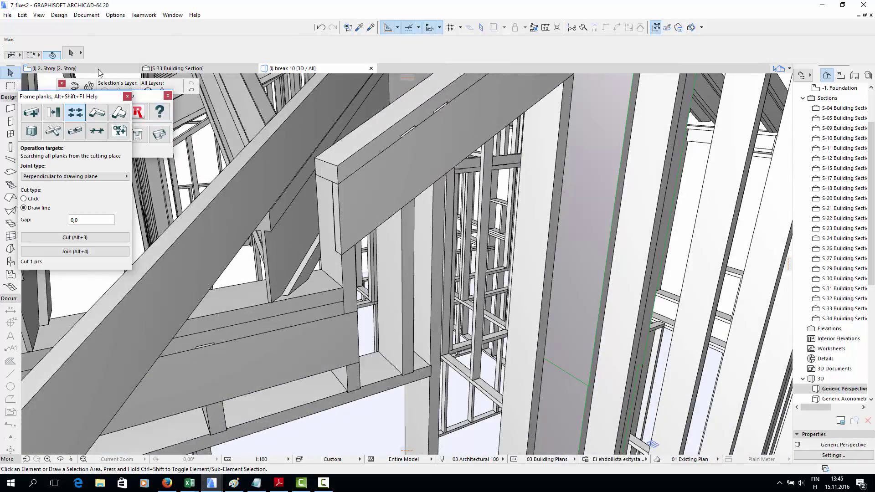
- Return to the 2. Story floor plan and open building section S-34 with current settings
left_click(97, 69)
left_click(191, 318)
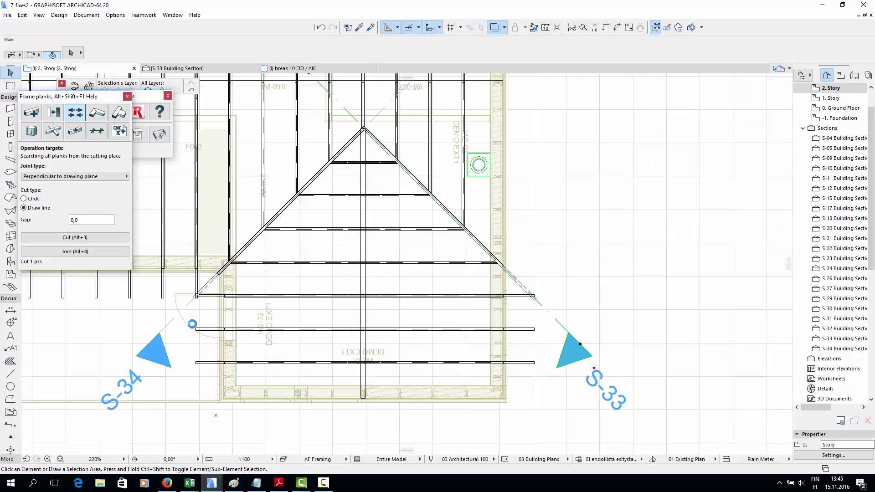
double_click(147, 358)
right_click(154, 358)
key("Escape")
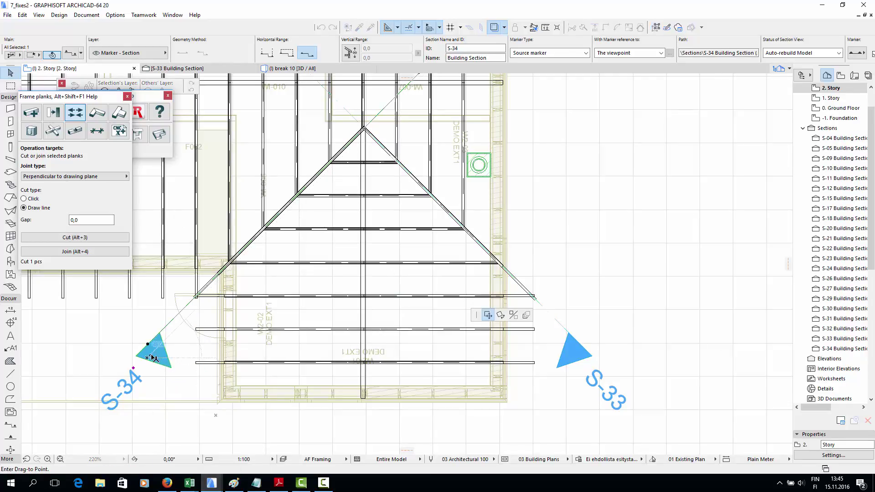
right_click(151, 354)
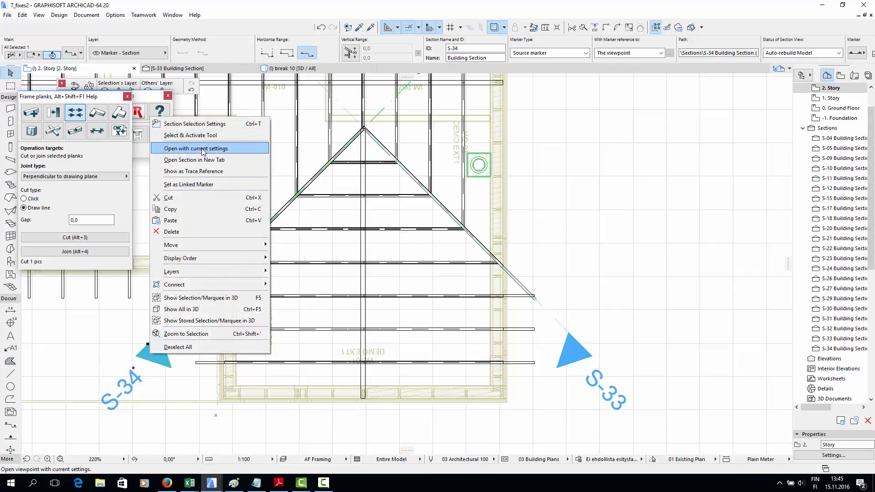
left_click(204, 149)
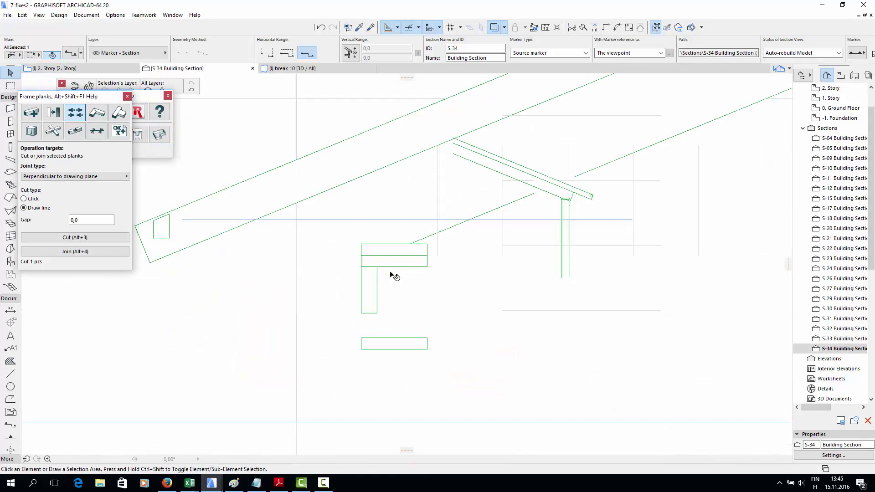
- Cut the lower end of the valley I-beam horizontally along the wall plate's top edge in section S-34
scroll(571, 190, "up", 8)
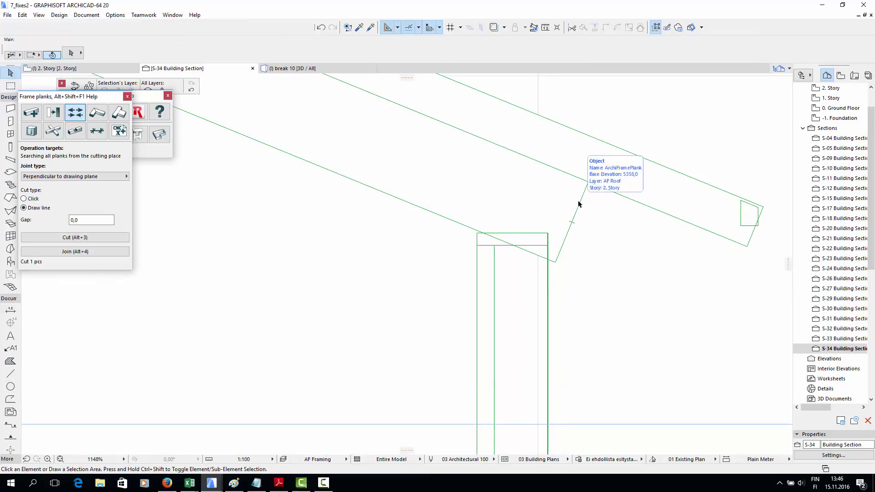
left_click(577, 205)
key("alt+3")
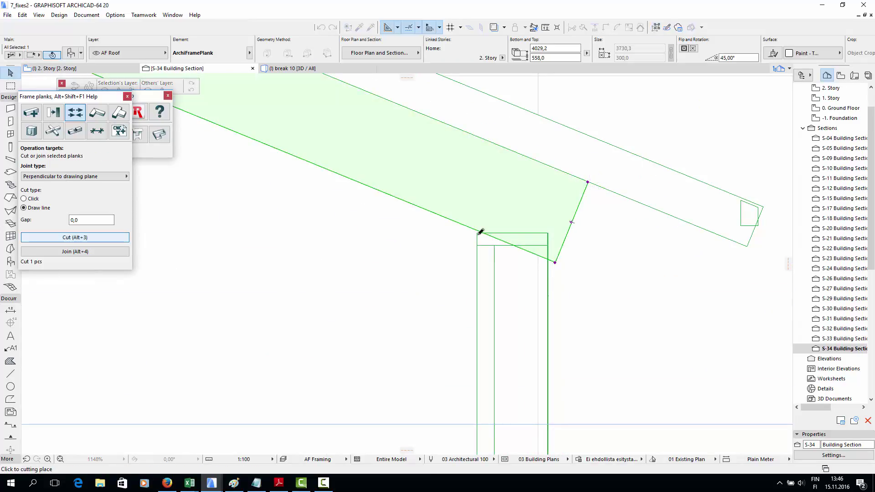
left_click(476, 233)
left_click(604, 233)
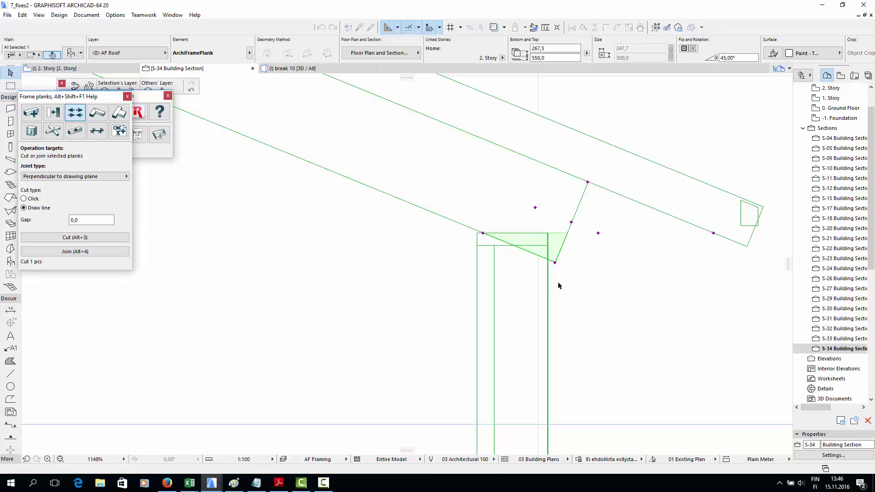
- Cut the remaining valley I-beam vertically along the wall's outer face in section S-34
left_click(563, 204)
left_click(71, 236)
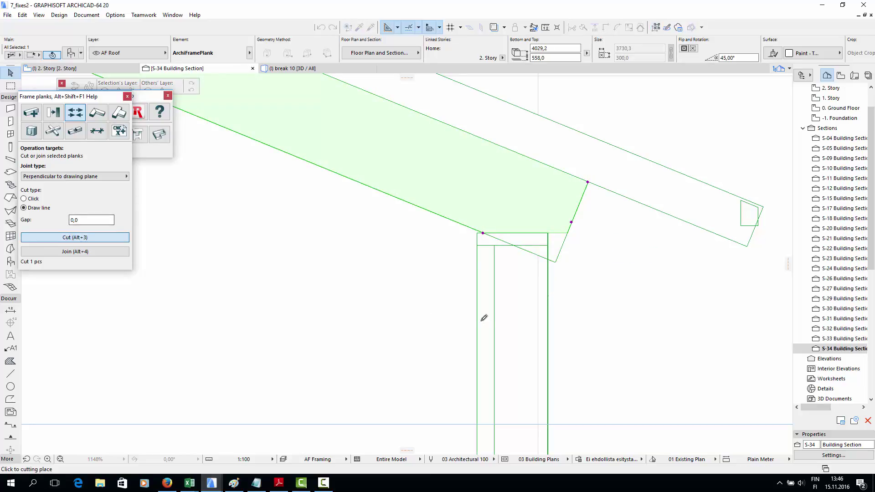
left_click(548, 328)
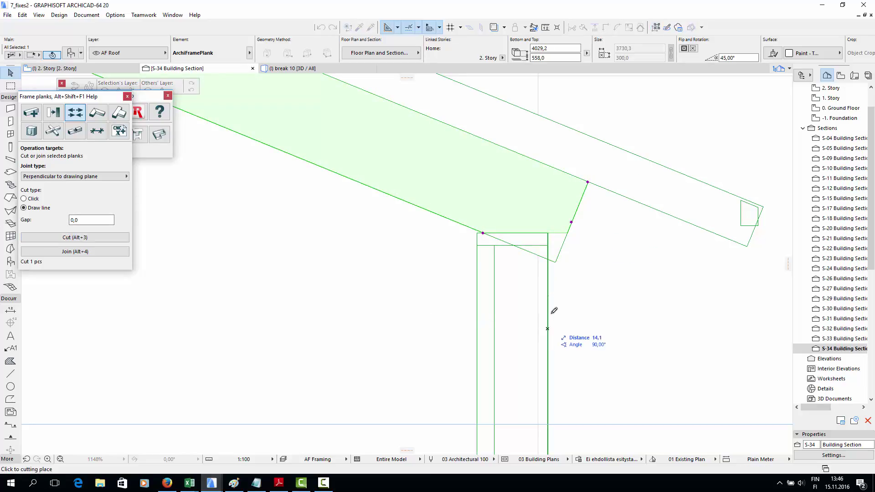
left_click(548, 124)
- Delete both cut-off pieces of the valley beam in section S-34 and review the house frame in the 3D view
left_click(575, 227)
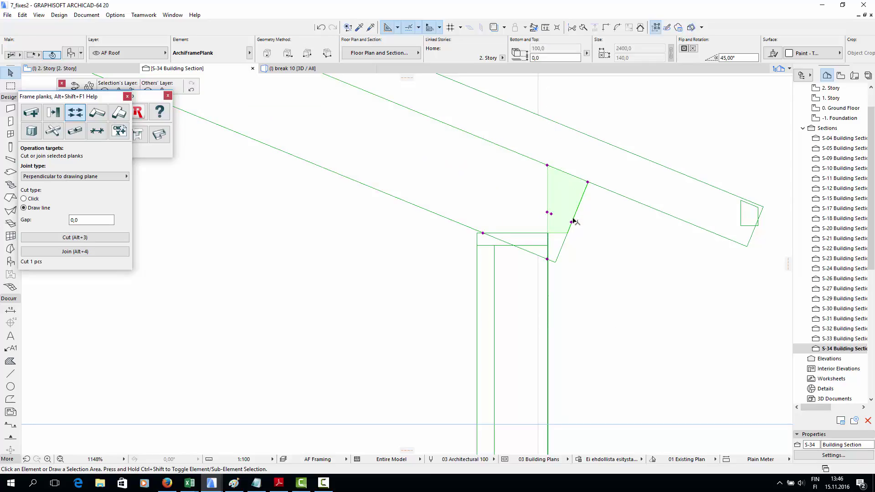
key("Delete")
left_click(557, 252)
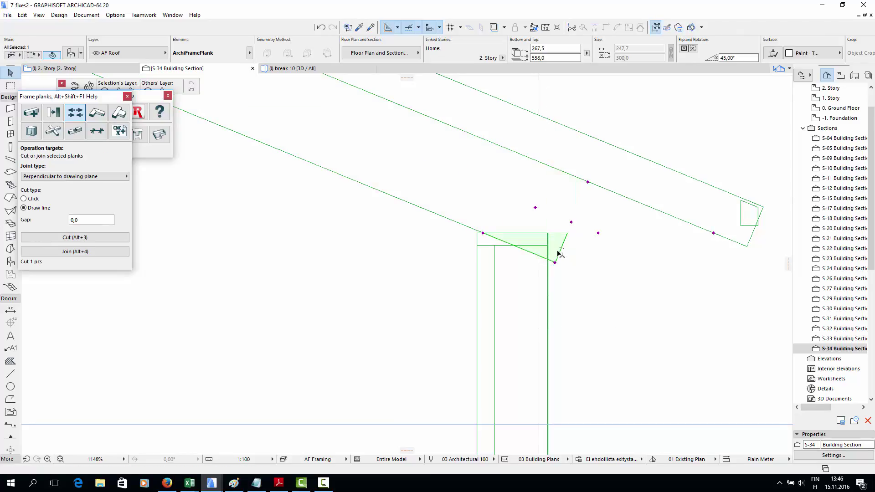
key("Delete")
left_click(310, 71)
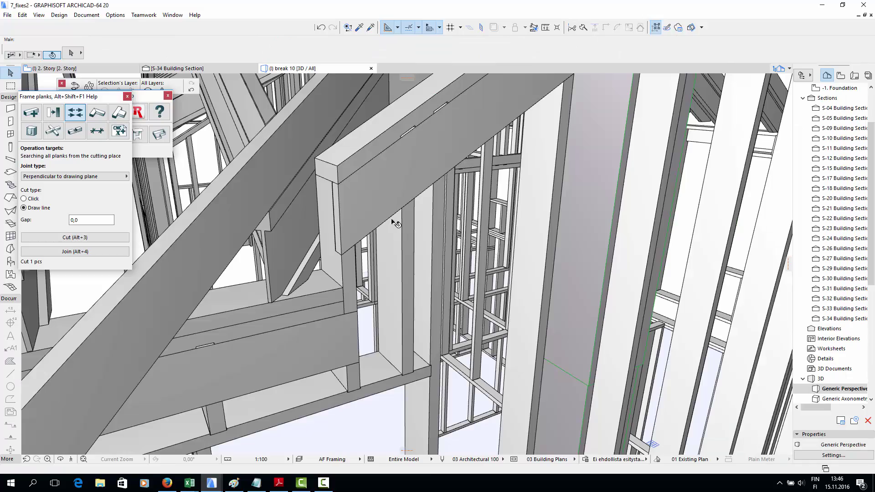
scroll(365, 249, "down", 6)
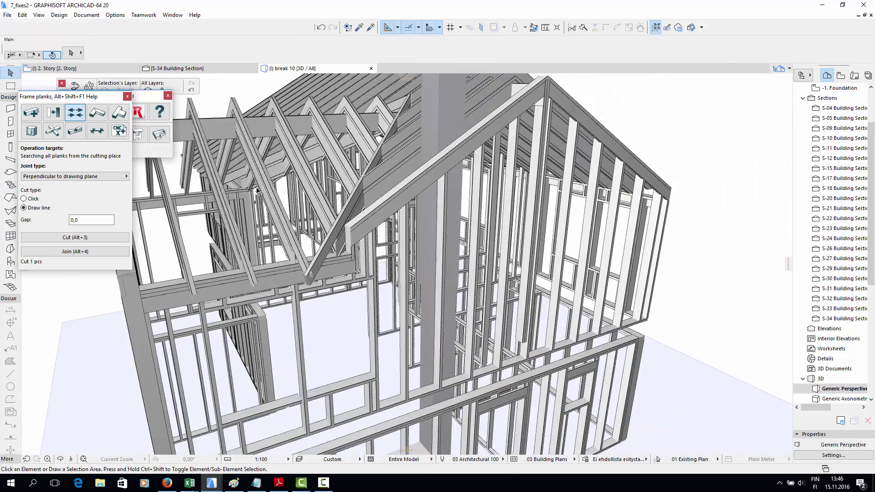
- Examine the trimmed lower end of the valley I-beam and the surrounding roof framing in 3D
scroll(459, 231, "up", 5)
middle_click_drag(458, 231, 315, 279, "shift")
scroll(315, 279, "up", 10)
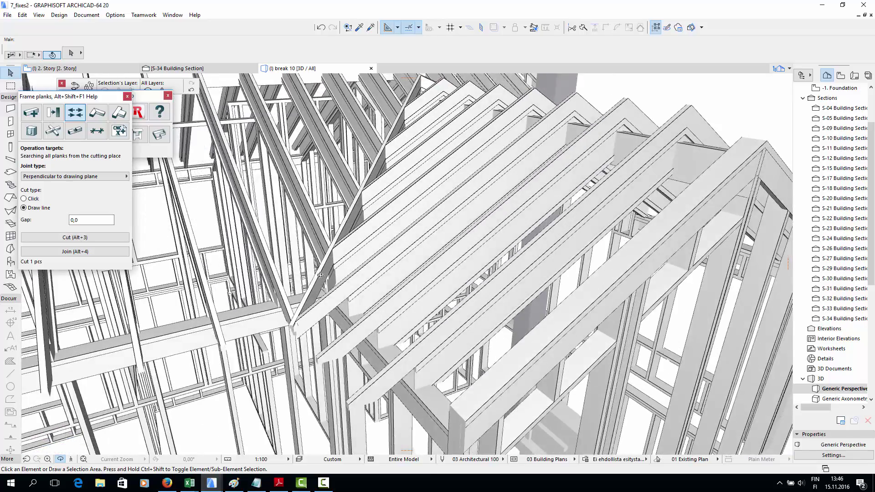
scroll(337, 321, "down", 2)
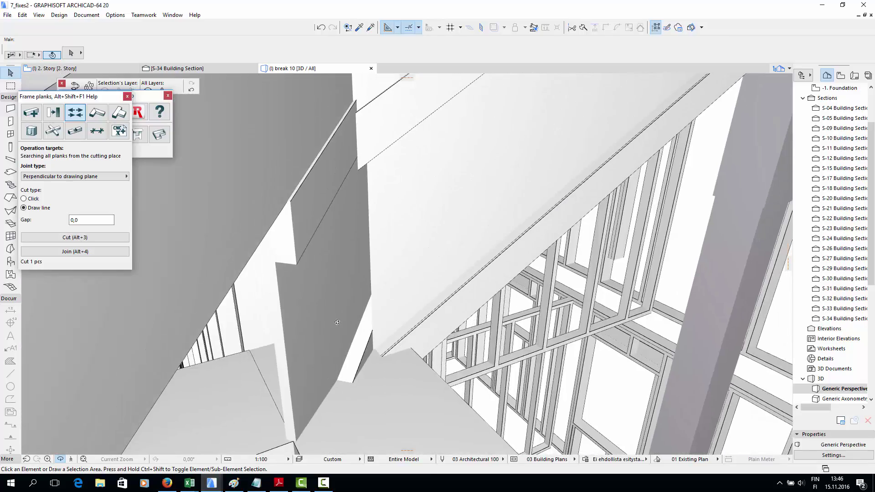
middle_click_drag(349, 330, 367, 345, "shift")
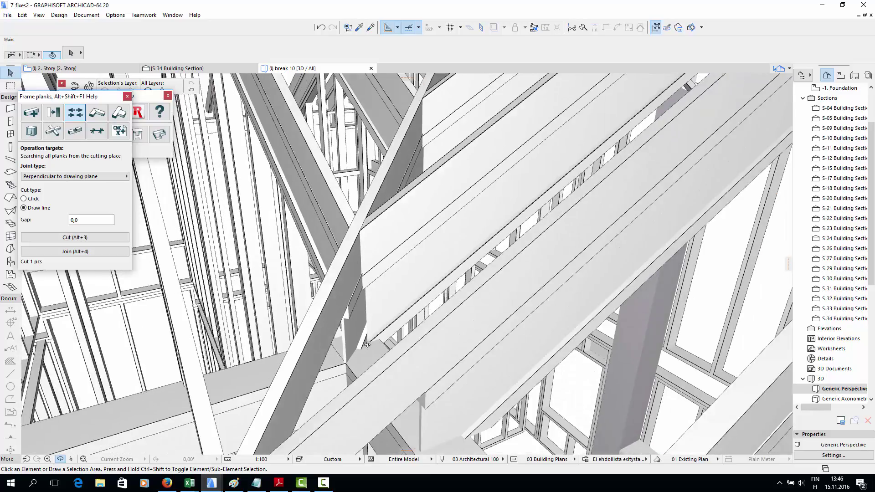
scroll(373, 314, "down", 8)
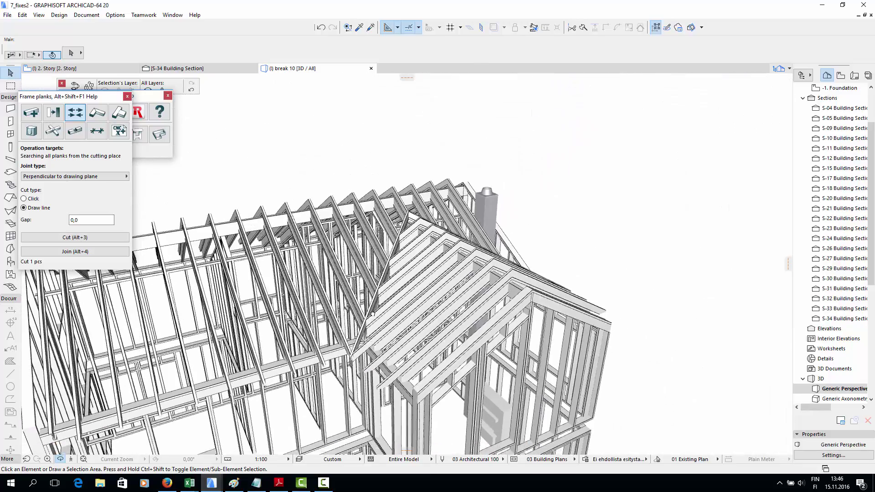
scroll(372, 313, "down", 3)
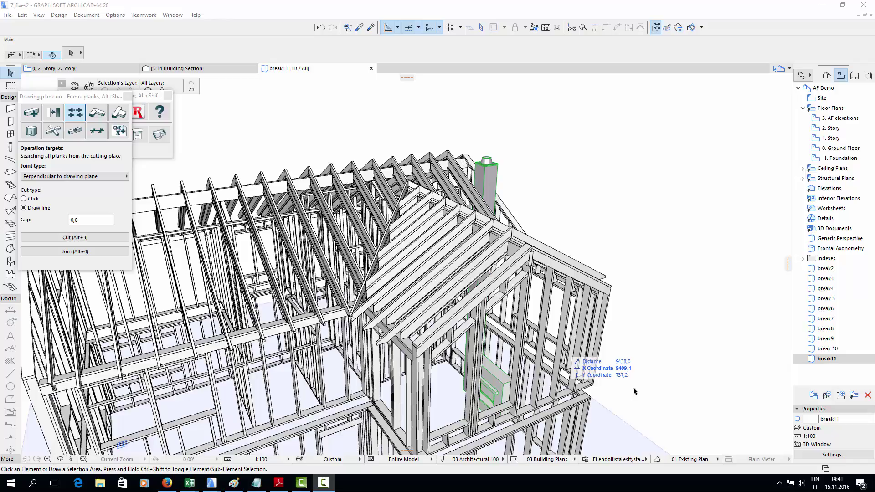
- Pick the drawing plane for a new frame plank at the end of the gable's ridge beam
scroll(444, 242, "up", 6)
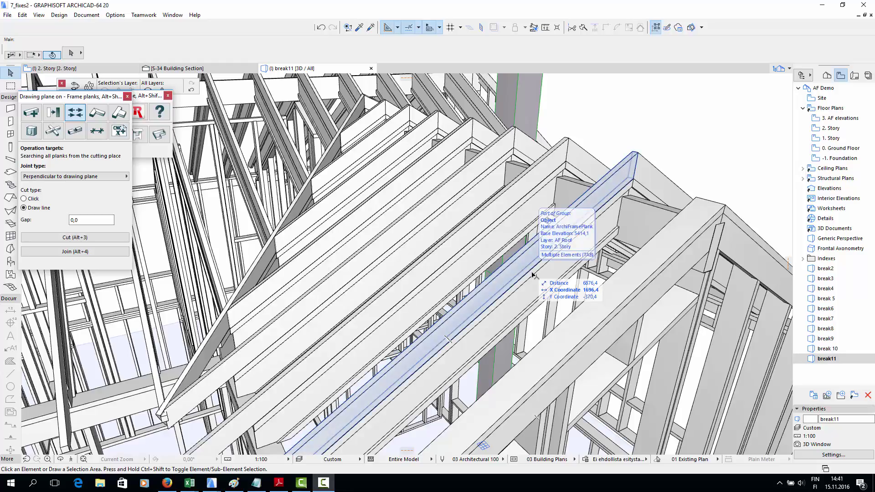
mouse_move(707, 145)
left_mouse_down()
mouse_move(697, 197)
mouse_move(699, 187)
left_mouse_up()
key("o")
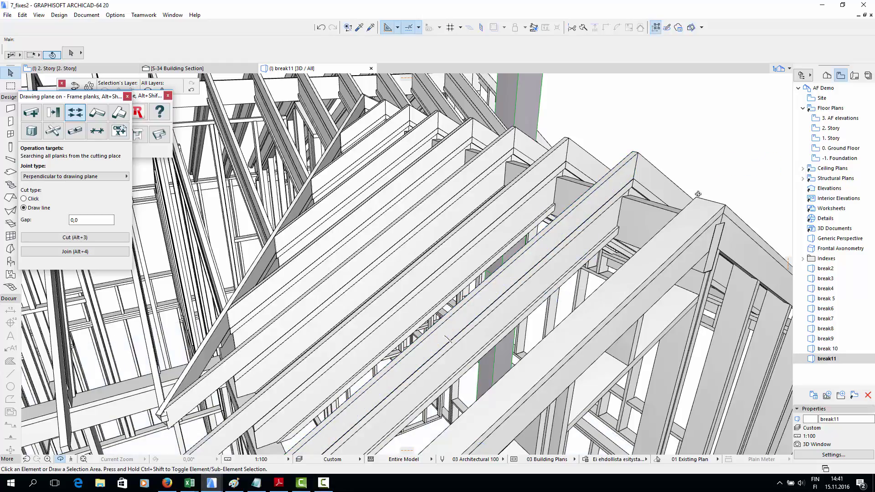
left_click_drag(596, 317, 484, 328)
middle_click_drag(484, 329, 474, 266, "shift")
scroll(453, 171, "up", 4)
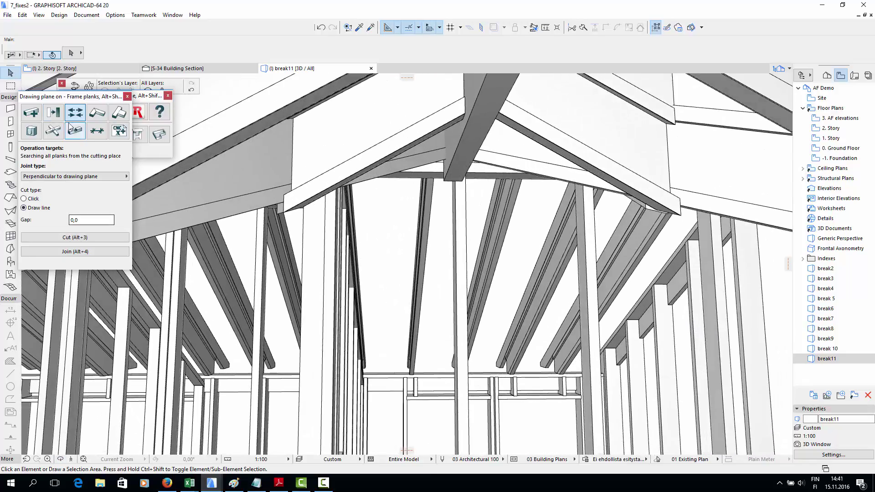
left_click(36, 117)
left_click(71, 362)
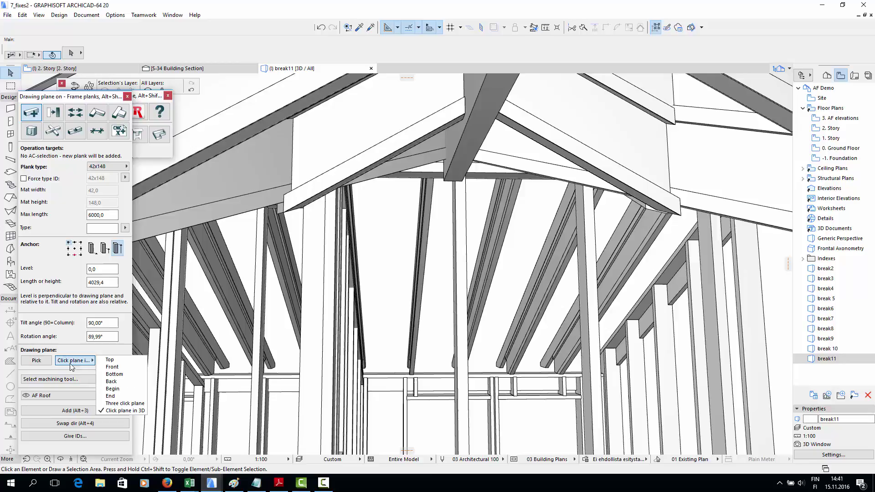
left_click(48, 361)
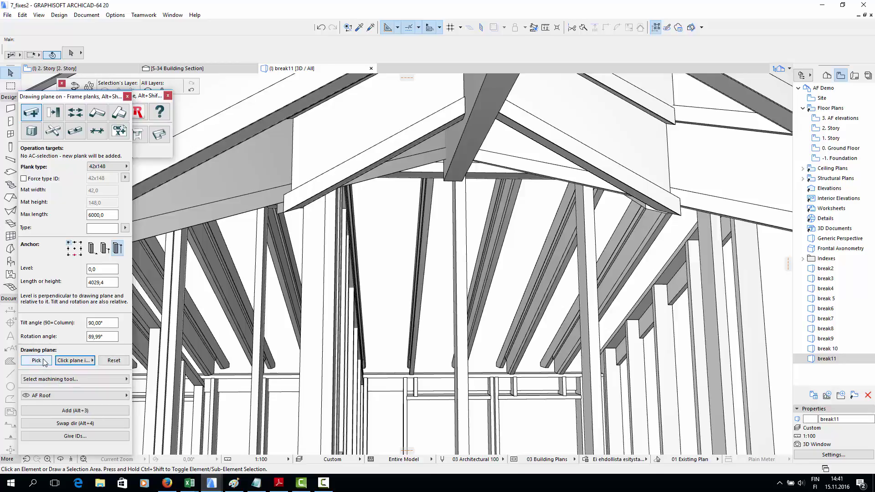
left_click(44, 361)
left_click(446, 203)
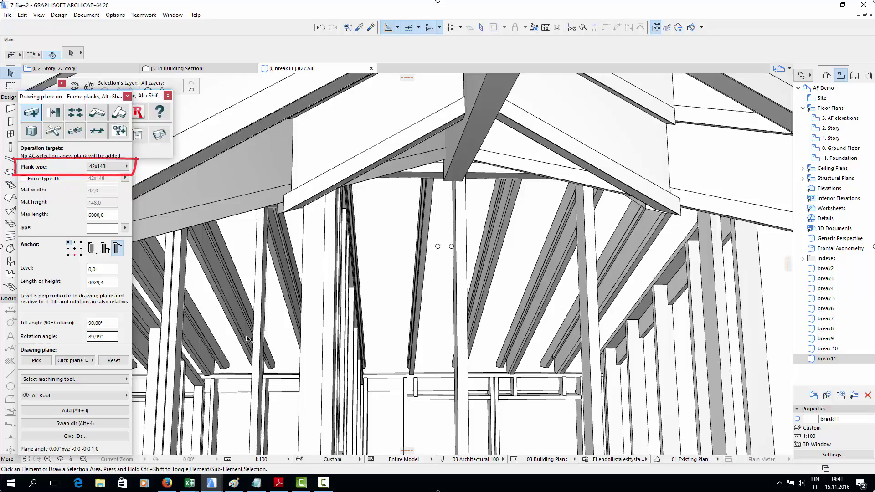
- Add a vertical 42x148 plank with 0,00° rotation angle at the bottom corner of the ridge beam's end
left_click_drag(114, 335, 24, 323)
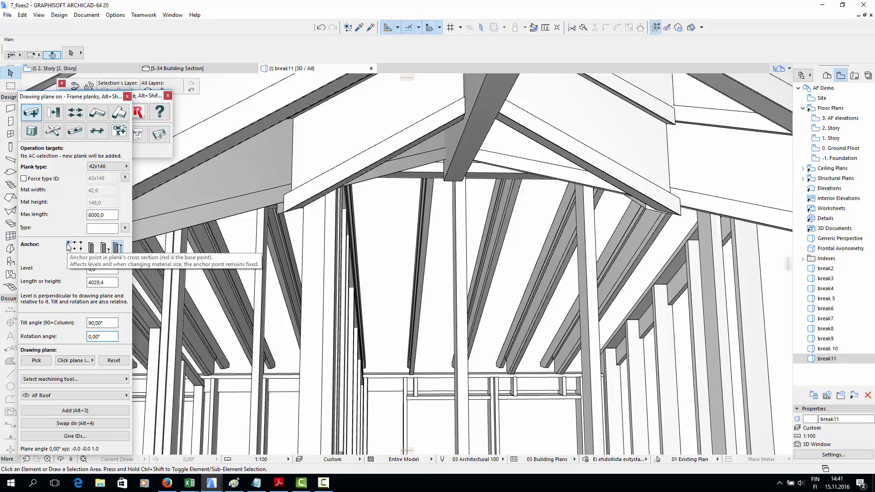
left_click(75, 410)
left_click(444, 181)
middle_click_drag(463, 182, 472, 211, "shift")
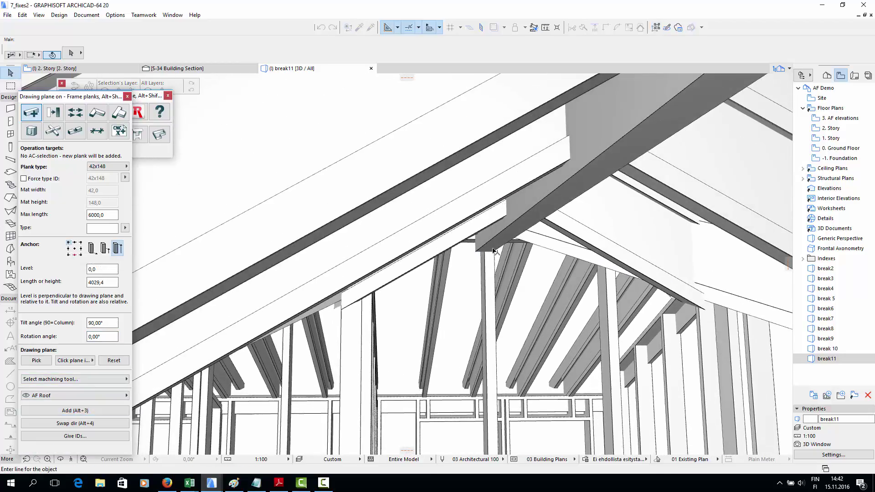
left_click(485, 244)
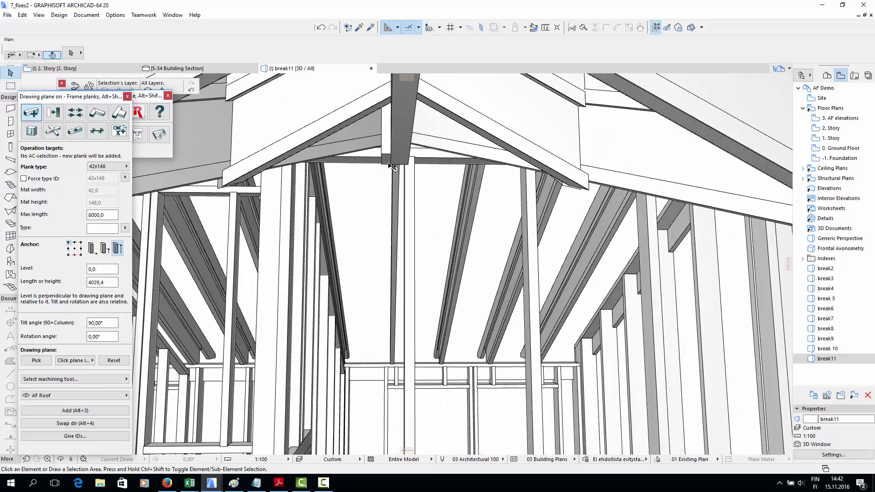
- Set the level of the new vertical plank at the ridge beam's end to 0,0
left_click(387, 158)
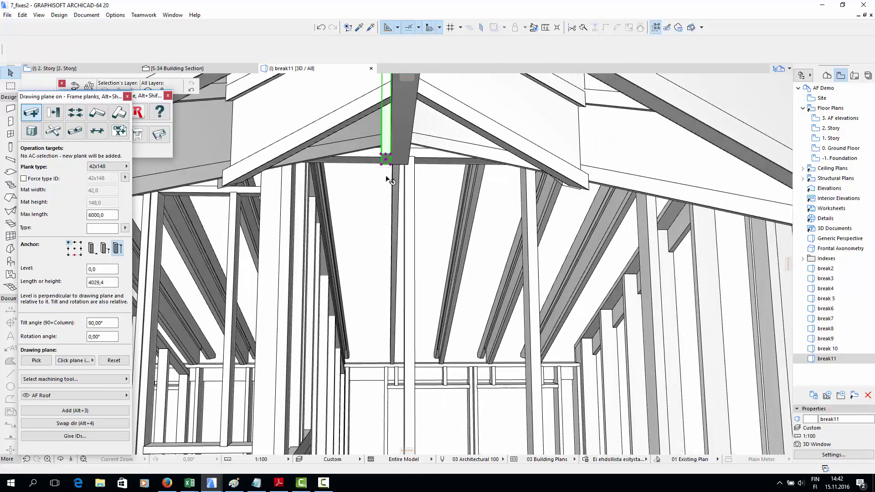
double_click(113, 269)
type("0,0")
key("Return")
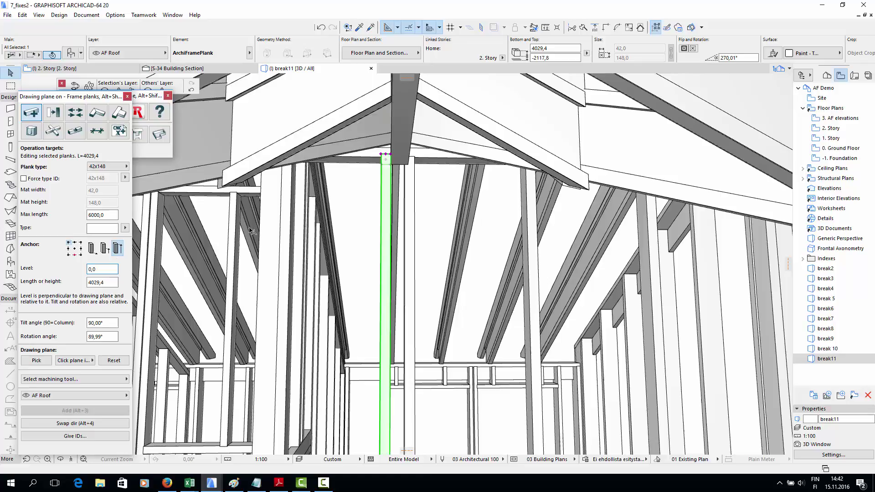
- Move the vertical plank 42 mm sideways so it stands beneath the ridge beam
left_click(382, 155)
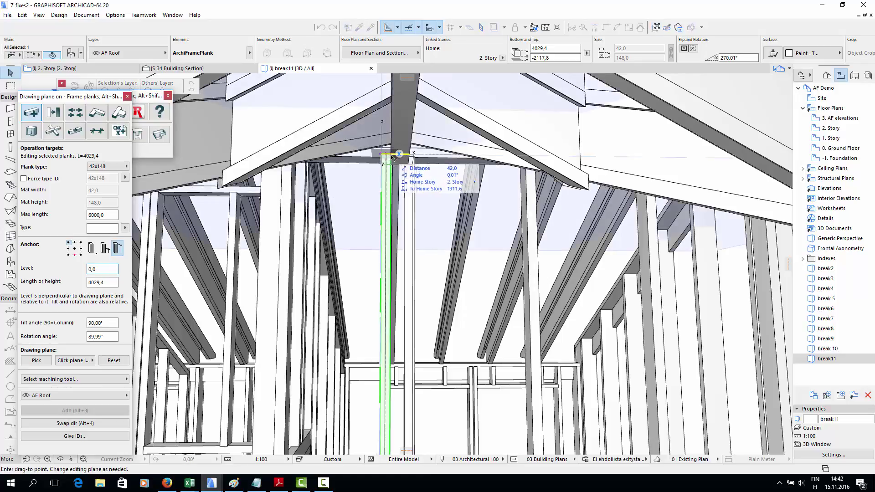
left_click(421, 179)
key("Escape")
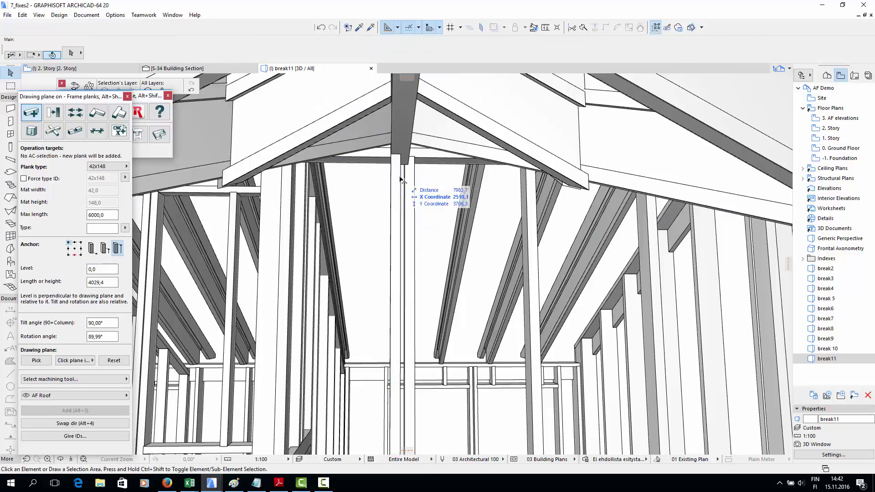
- Shift the vertical plank another 21 mm sideways to centre it under the ridge beam, and check its lower end
middle_click_drag(422, 183, 465, 198, "shift")
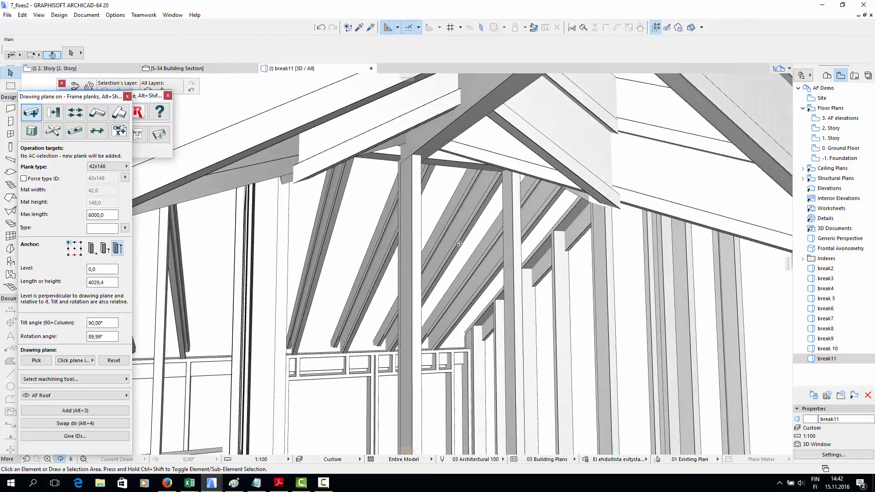
middle_click_drag(459, 243, 403, 121, "shift")
left_click(401, 120)
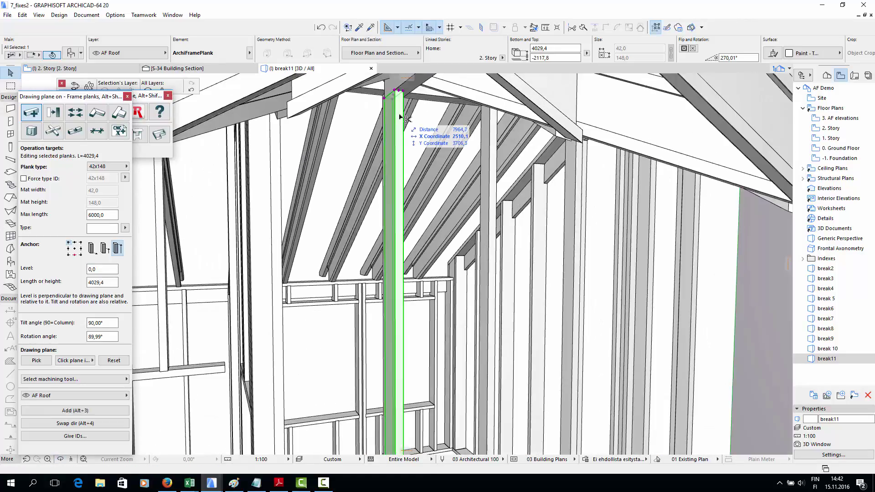
key("ctrl+d")
left_click(400, 92)
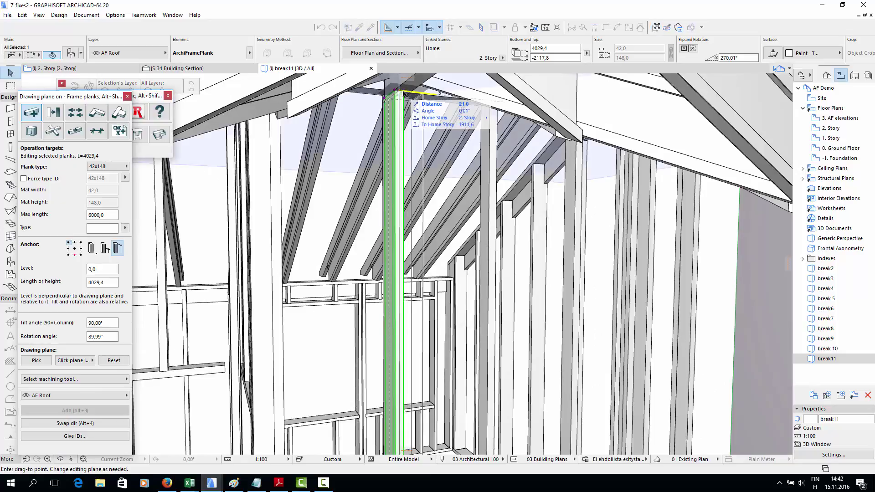
left_click(403, 91)
key("Escape")
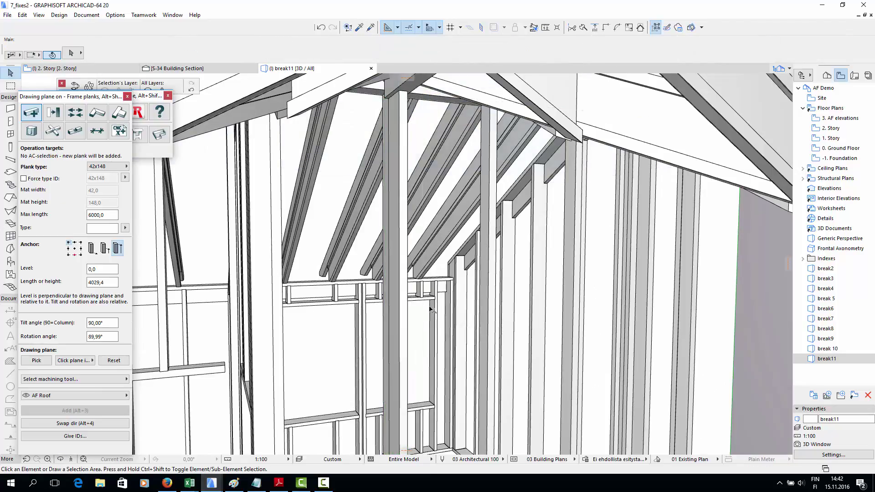
middle_click_drag(427, 342, 382, 189, "shift")
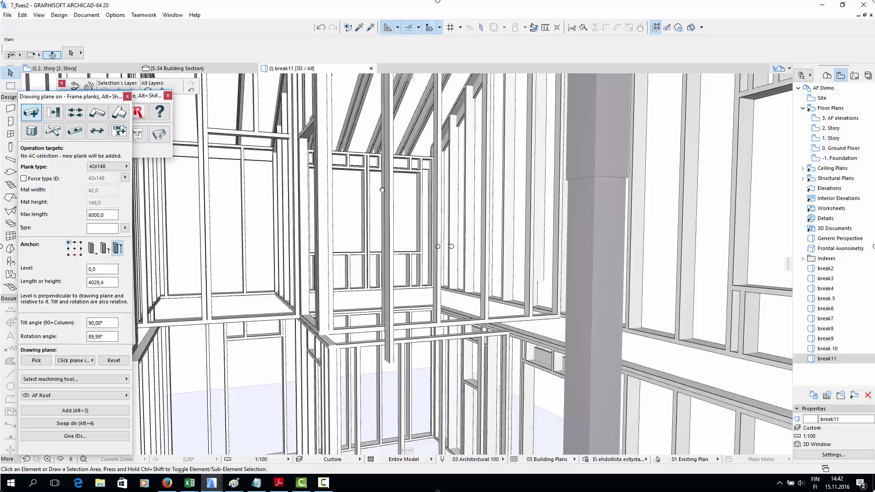
middle_click_drag(381, 190, 373, 381)
- Open the Frame machinings tools with update automation kept on, and move their window clear of the ridge joint
left_click(373, 387)
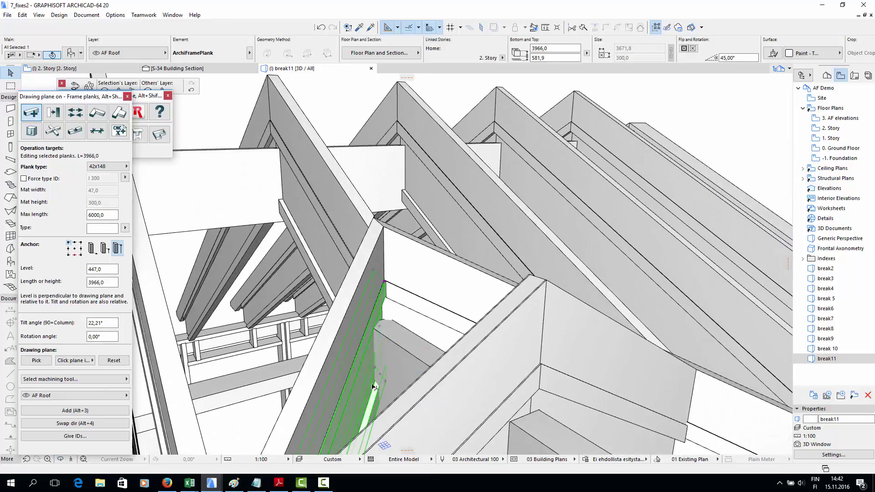
key("Escape")
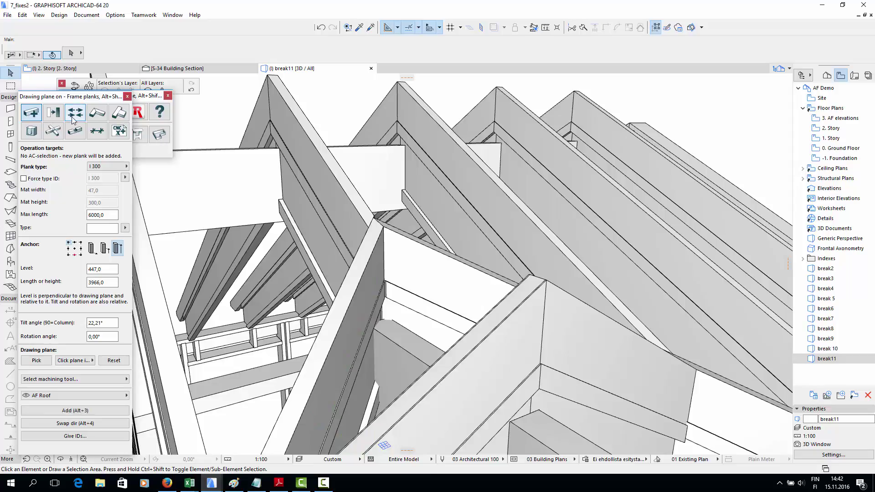
left_click(144, 152)
left_click(64, 151)
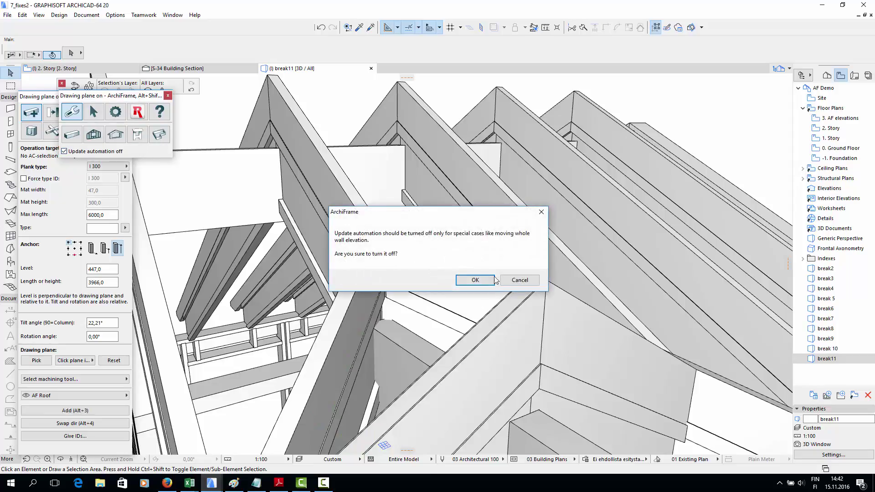
left_click(515, 282)
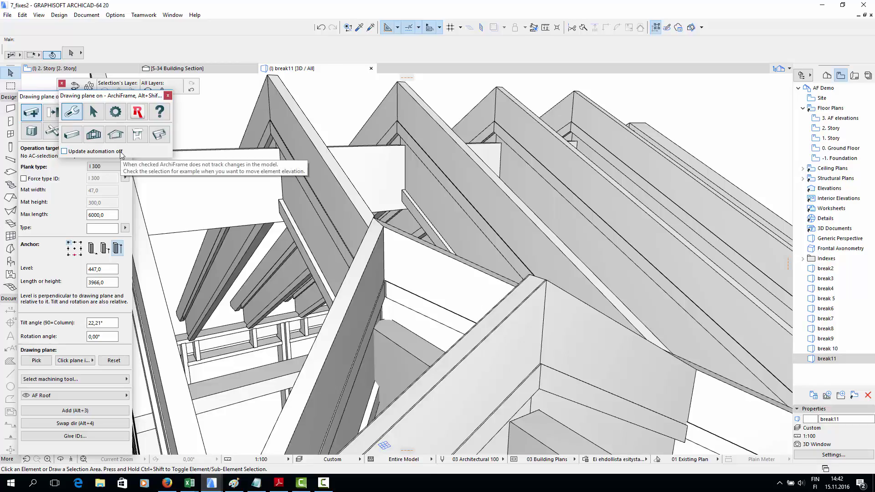
left_click(71, 134)
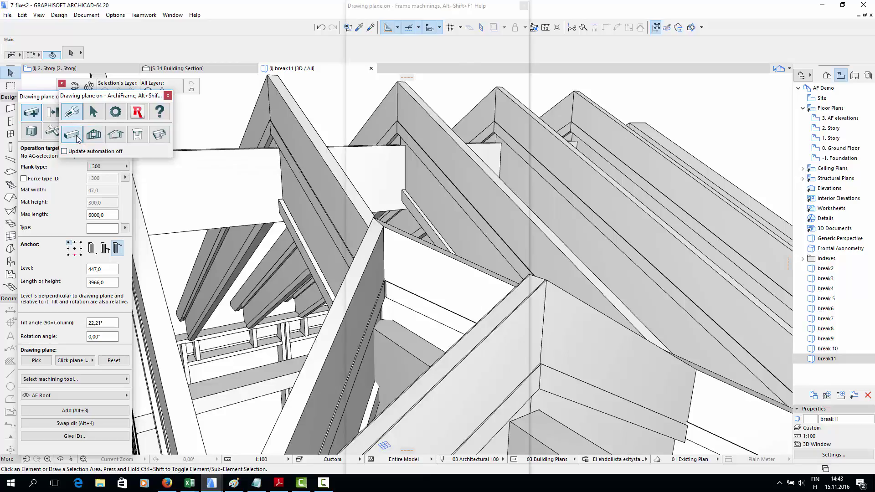
left_click_drag(454, 13, 130, 22)
- Groove the ridge beam for the right-hand valley I-beam, using oversizes of 10,0 bottom and 2,0 left
left_click(419, 323)
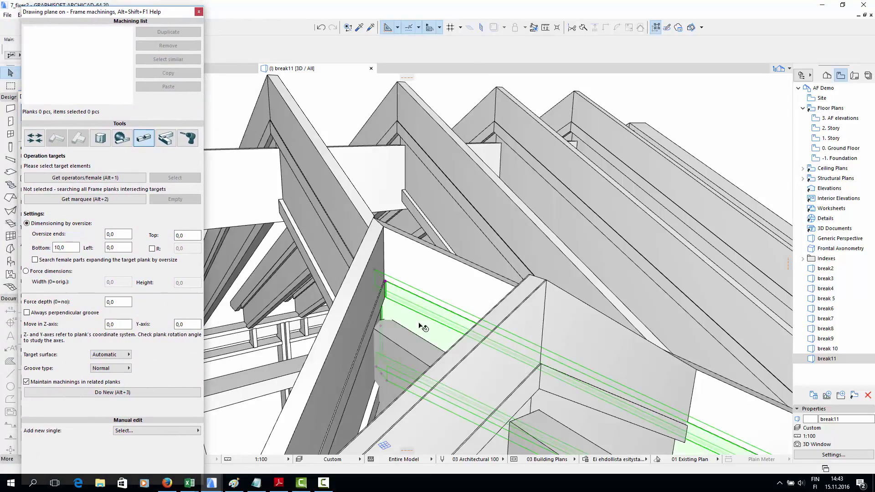
left_click(113, 180)
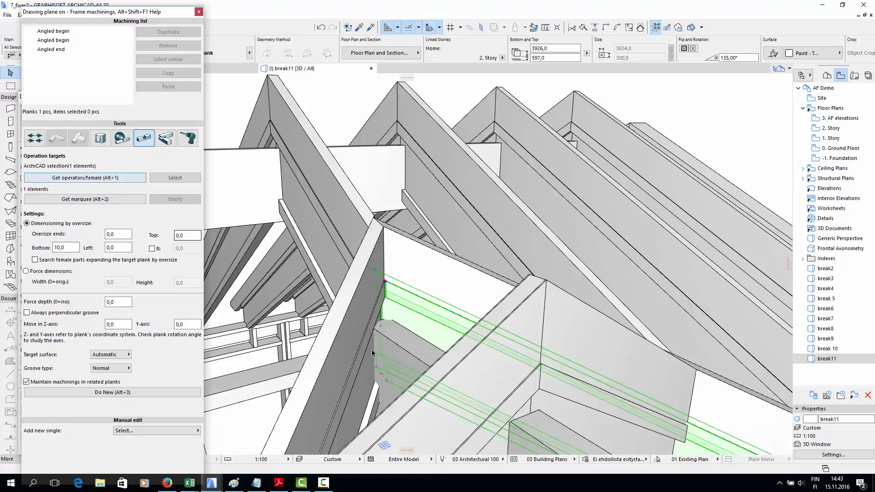
left_click(409, 350)
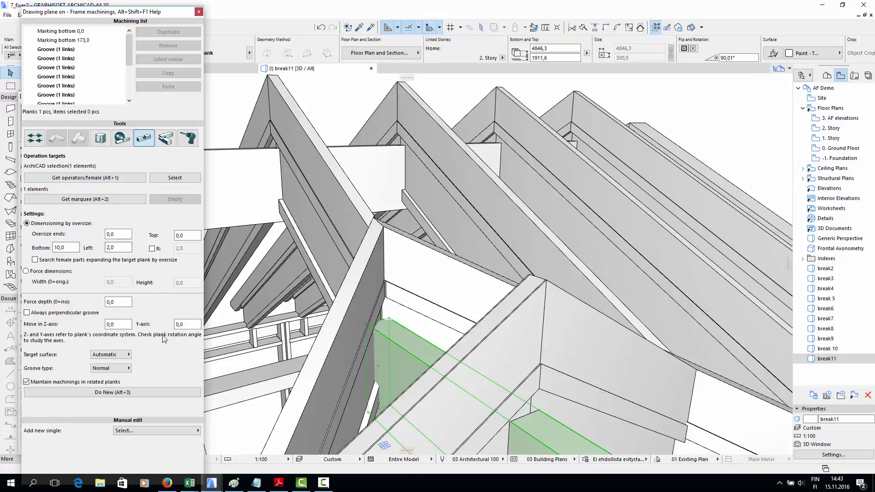
left_click(114, 395)
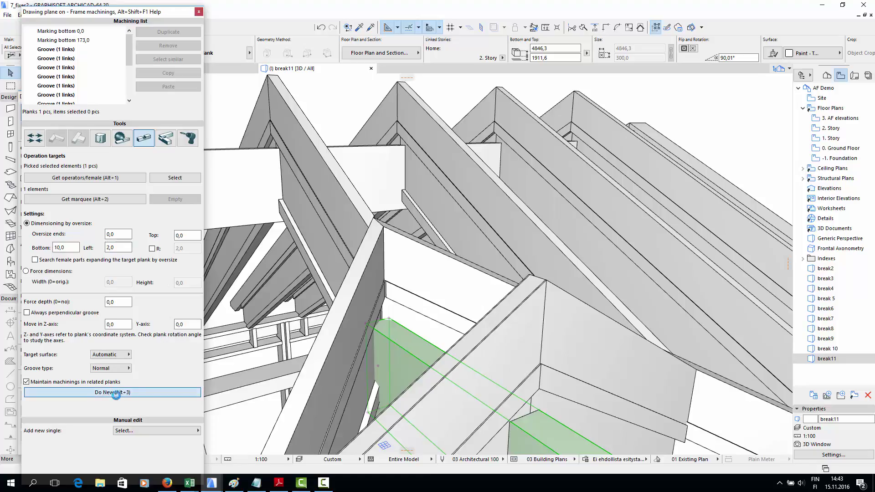
- Groove the ridge beam for the left-hand valley I-beam with the same 10,0 bottom and 2,0 left oversizes
left_click(354, 393)
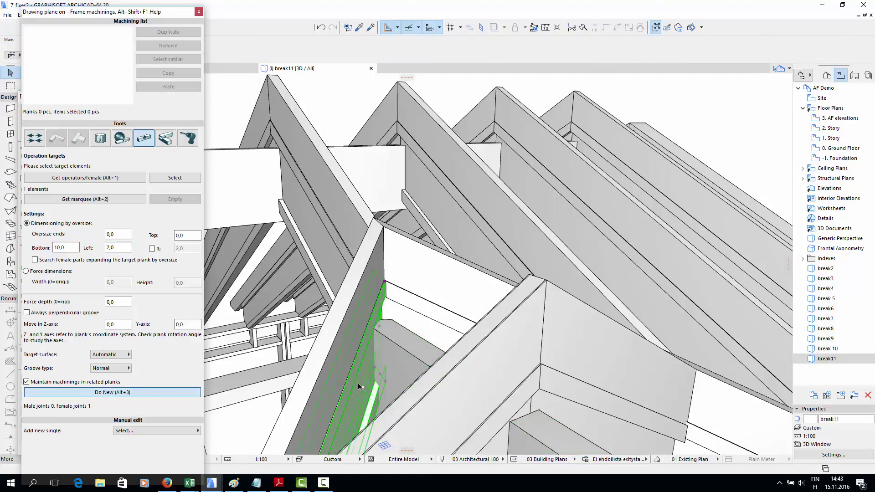
left_click(96, 182)
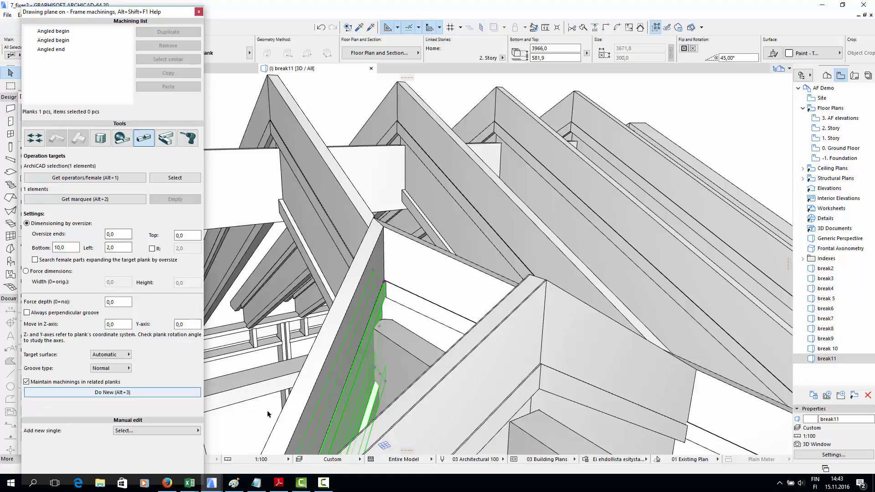
left_click(381, 367)
left_click(75, 393)
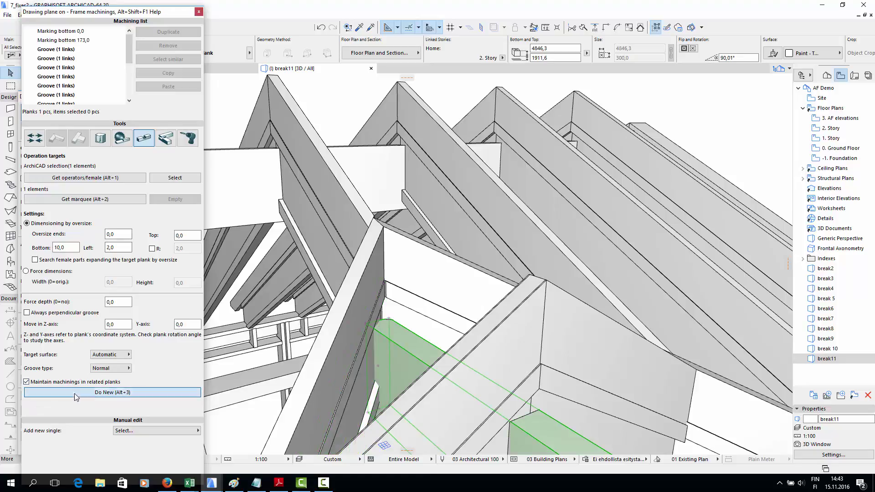
- Examine the left-hand valley I-beam's joint at the ridge and the valley's lower end, and close the Frame machinings tools
left_click(408, 322)
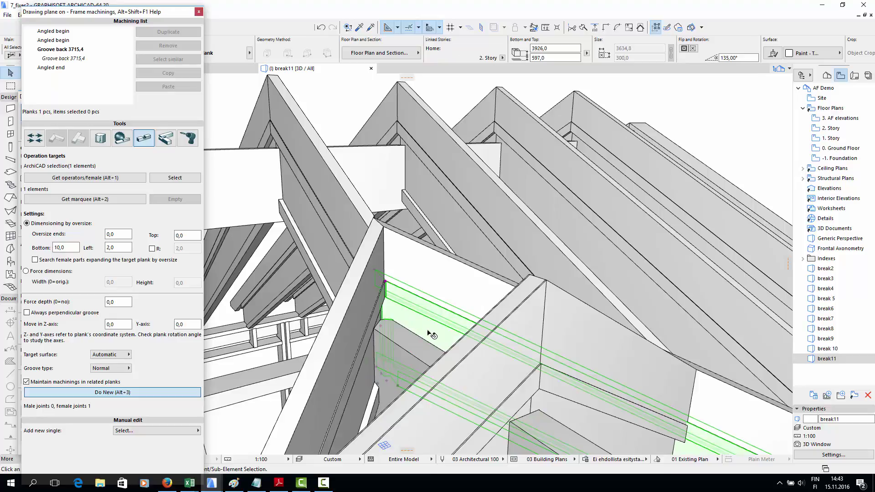
key("Escape")
middle_click_drag(430, 332, 372, 282, "shift")
scroll(459, 385, "down", 5)
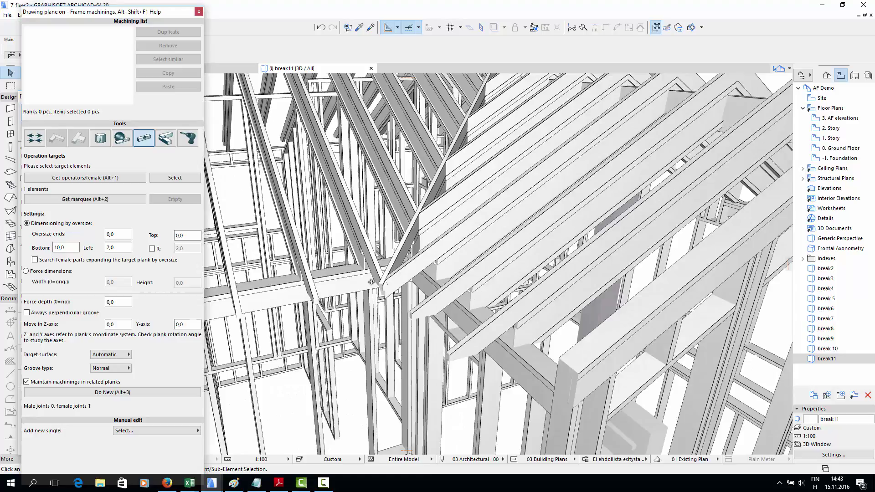
scroll(390, 282, "up", 3)
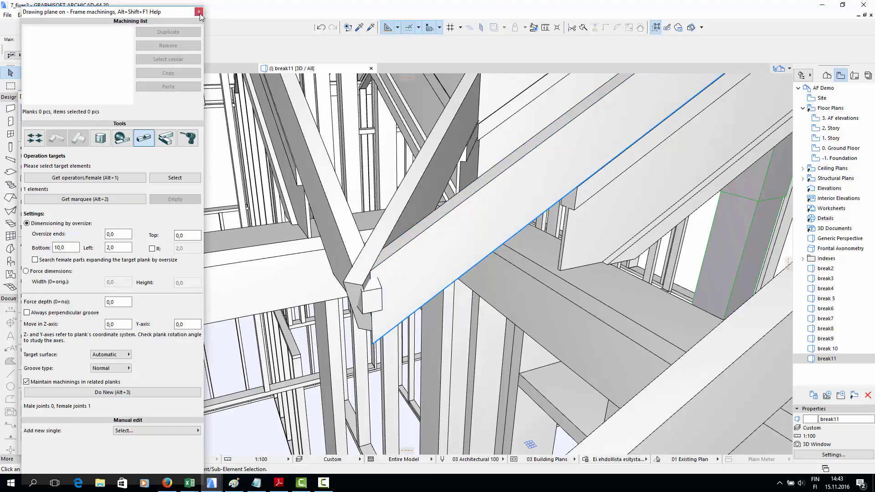
left_click(199, 12)
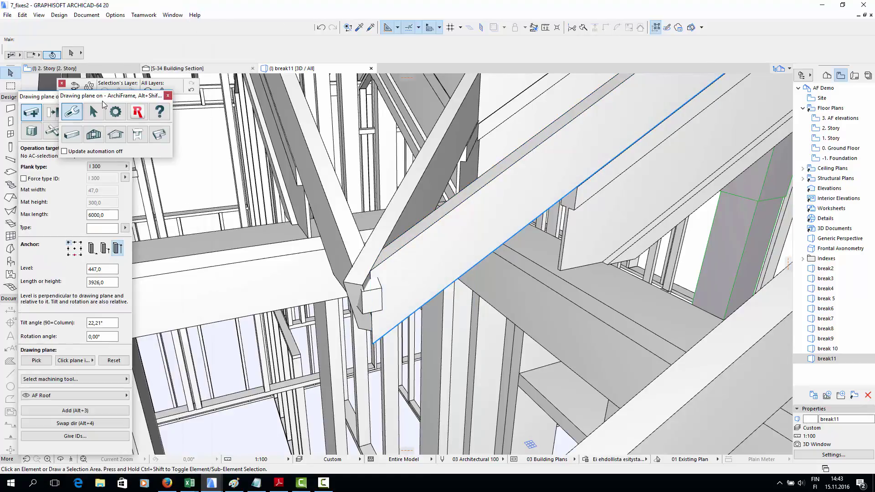
- Adjust the gable-wing rafter at the valley's lower end to the valley I-beam, using cut with upwards extrusion
left_click(52, 101)
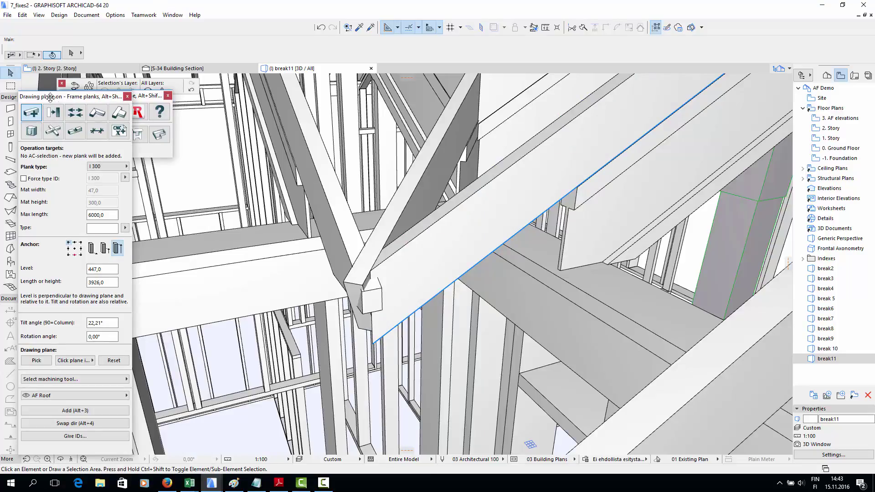
left_click(112, 114)
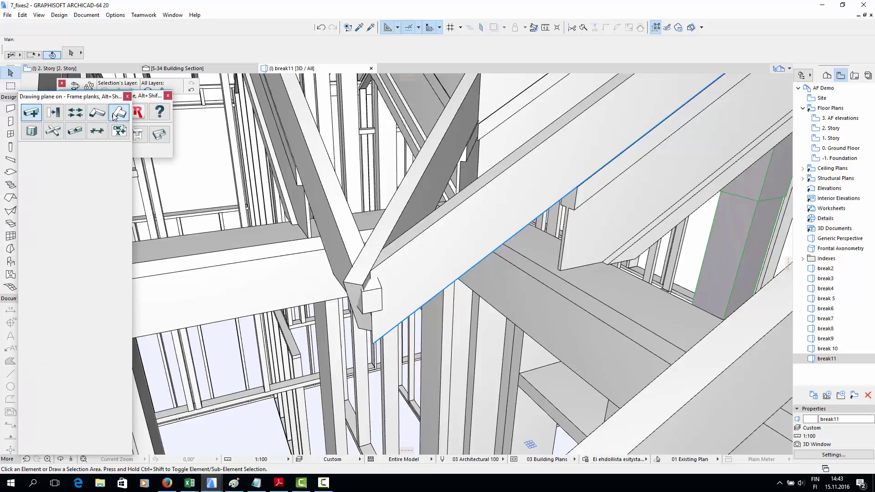
left_click(409, 217)
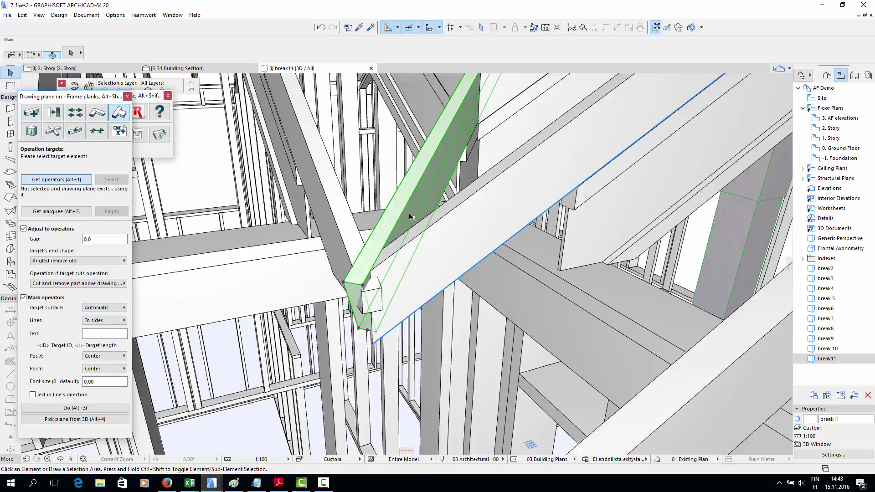
left_click(74, 180)
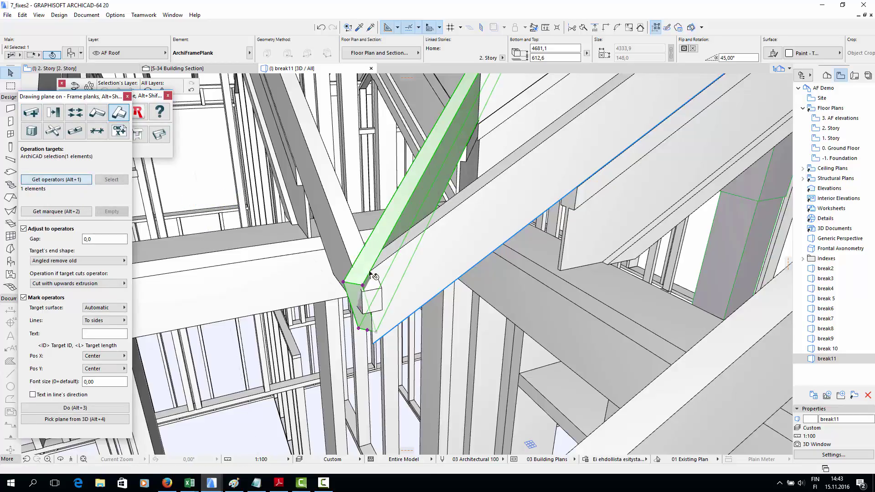
left_click(412, 280)
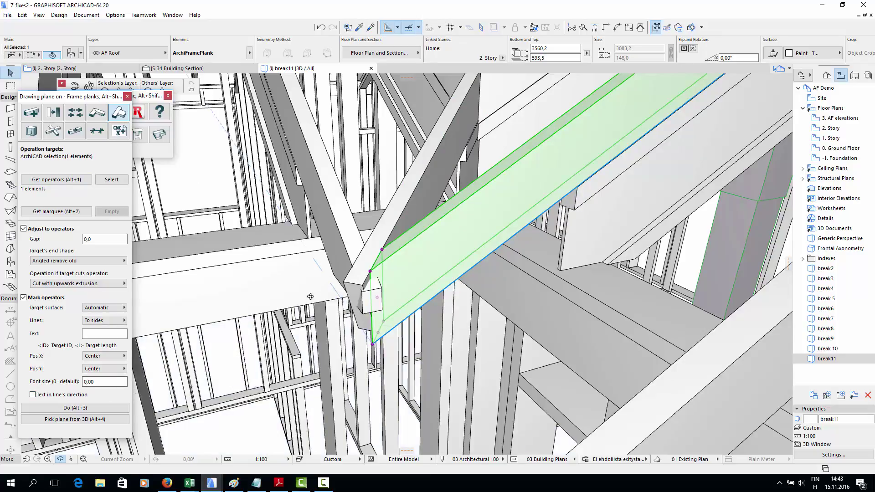
- Cut and mark the main-roof rafter on the opposite side of the same valley I-beam, using that beam as the operator
middle_click_drag(310, 297, 601, 362, "shift")
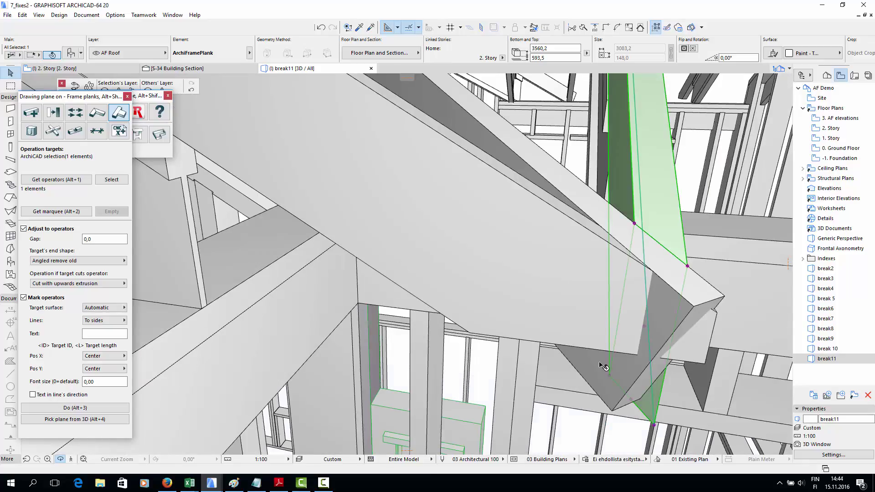
key("Escape")
key("alt+1")
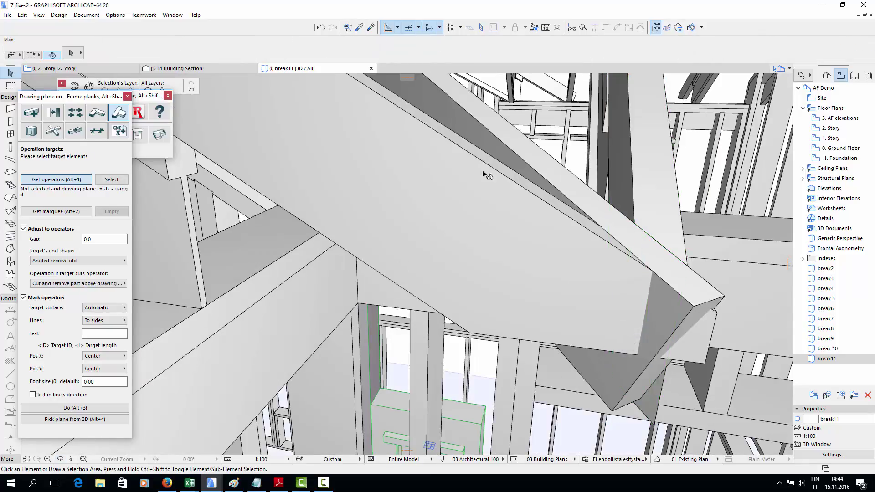
left_click(511, 158)
left_click(87, 179)
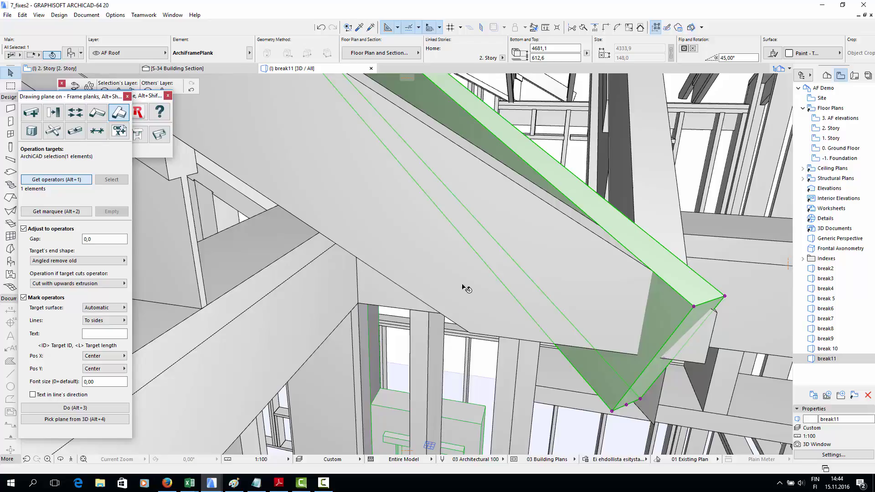
left_click(409, 263)
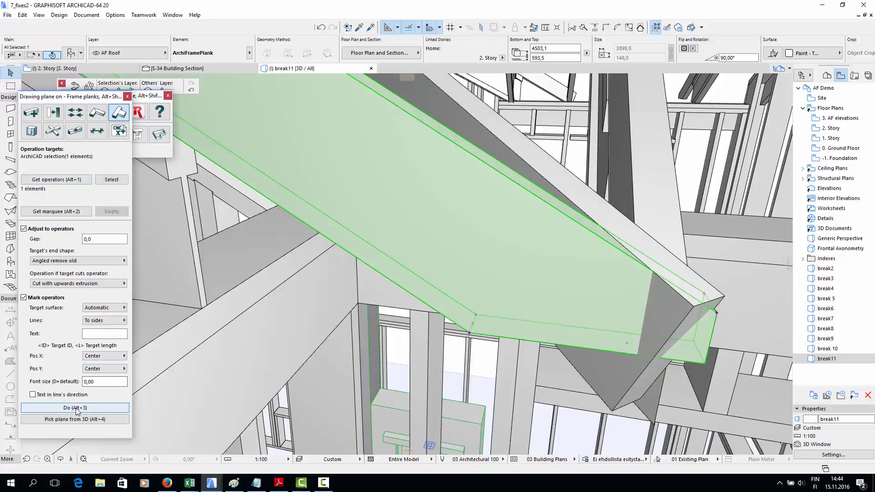
left_click(115, 408)
key("Escape")
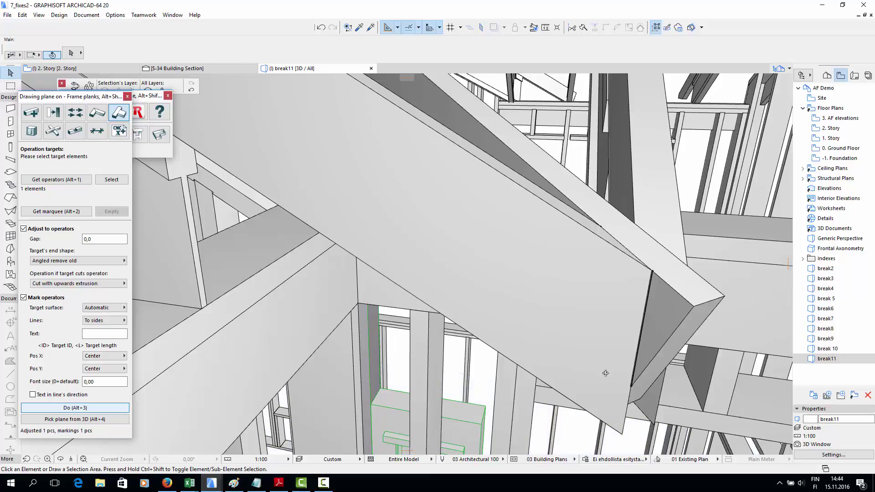
- Cut the gable-wing rafter at the lower end of the other valley to its I-beam, using cut with upwards extrusion
middle_click_drag(575, 381, 525, 353, "shift")
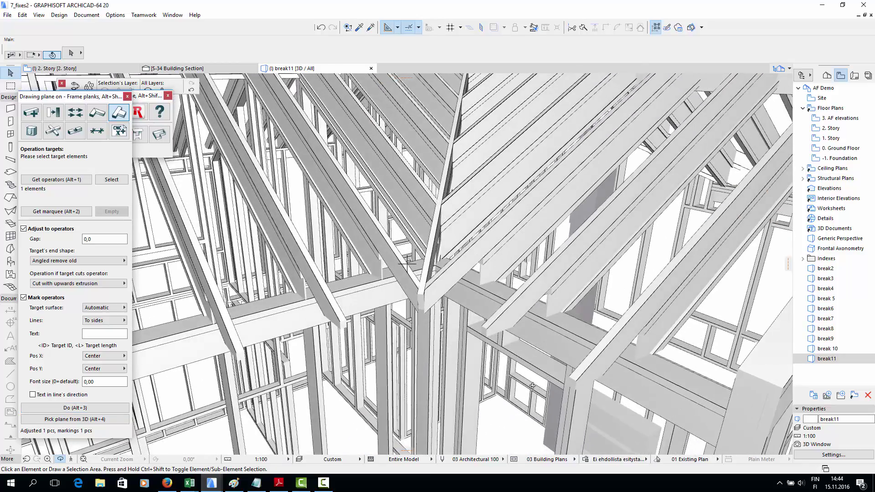
middle_click_drag(532, 385, 480, 383, "shift")
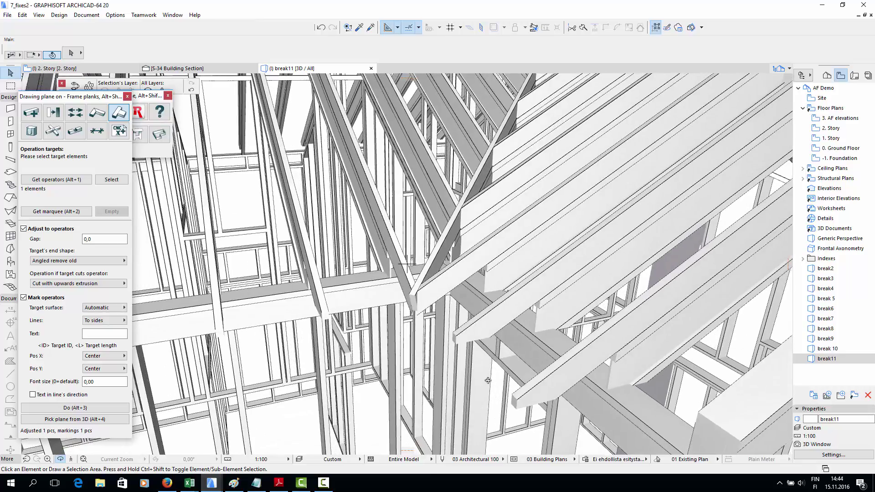
scroll(487, 380, "down", 3)
scroll(490, 382, "down", 5)
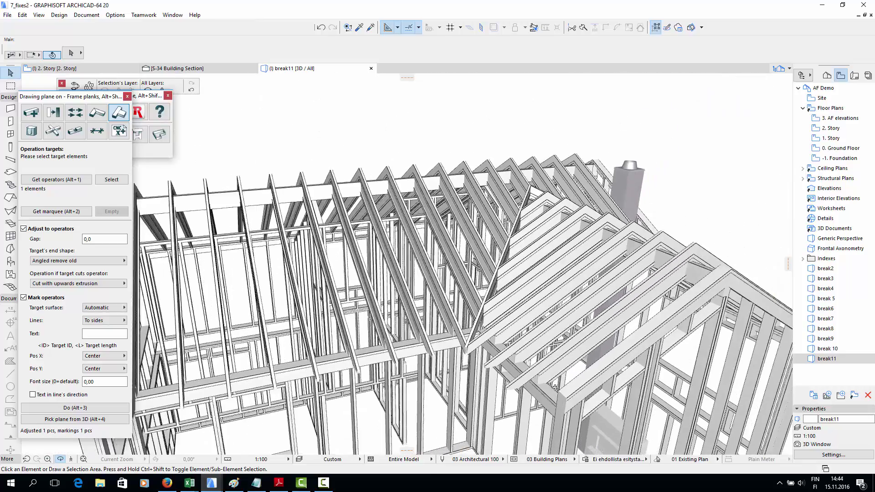
middle_click_drag(553, 387, 394, 256, "shift")
scroll(294, 341, "up", 1)
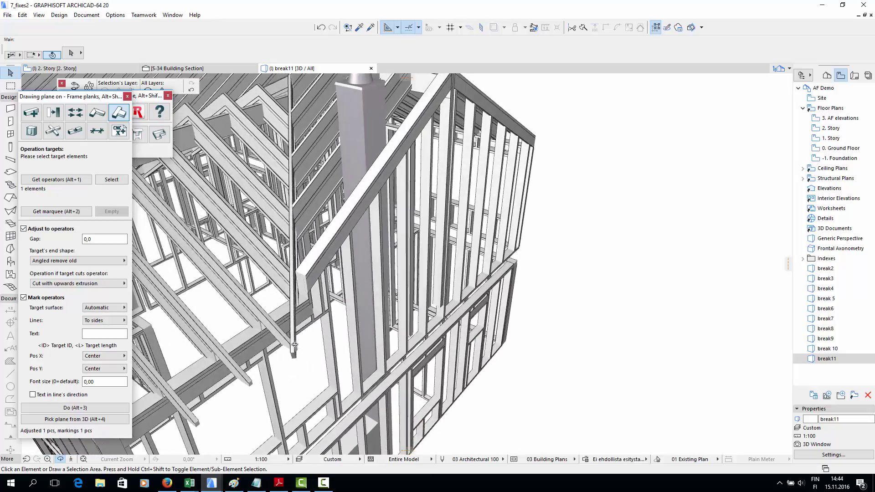
scroll(294, 346, "up", 2)
middle_click_drag(301, 360, 404, 329, "shift")
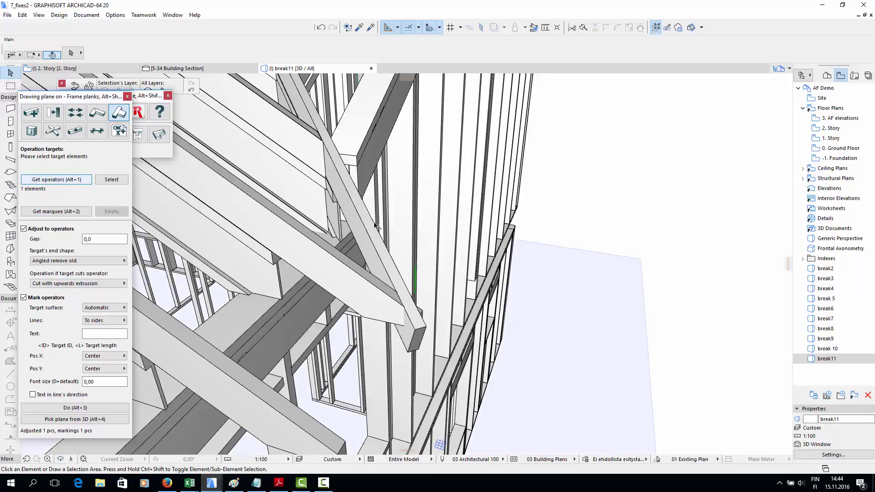
left_click(110, 180)
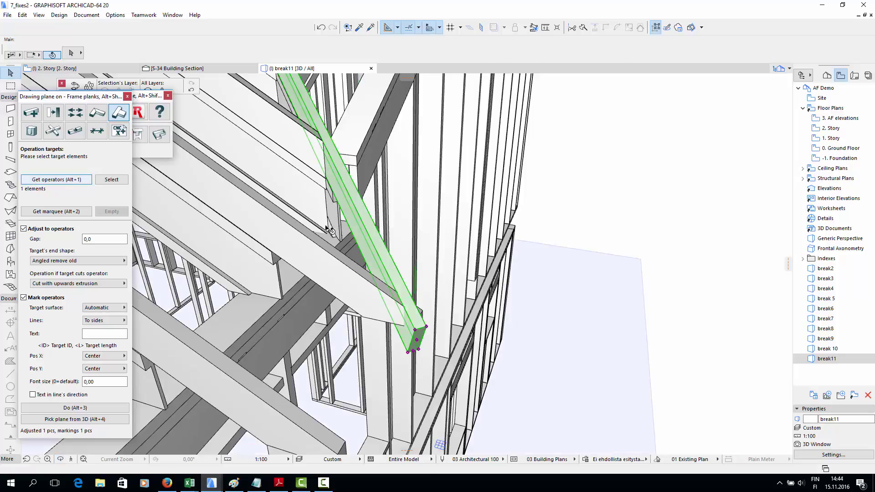
left_click(322, 282)
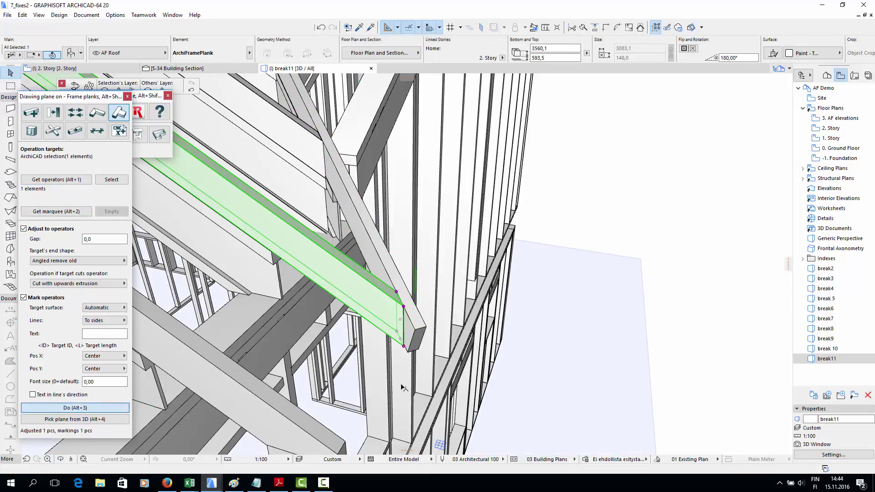
key("Escape")
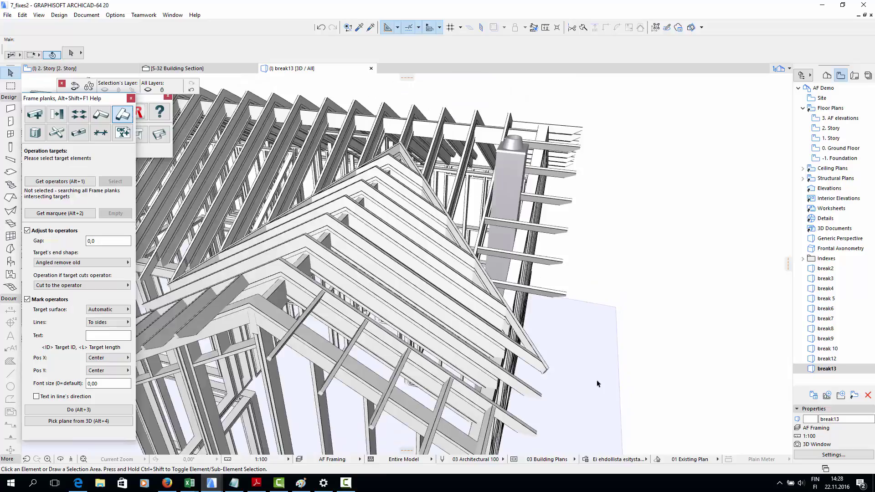
- Check the exterior cladding line on the 2. Story floor plan and open section S-32 there with current settings
middle_click_drag(601, 387, 617, 348, "shift")
mouse_move(406, 375)
middle_mouse_down("shift")
mouse_move(511, 341)
mouse_move(336, 308)
mouse_move(421, 317)
middle_mouse_up("shift")
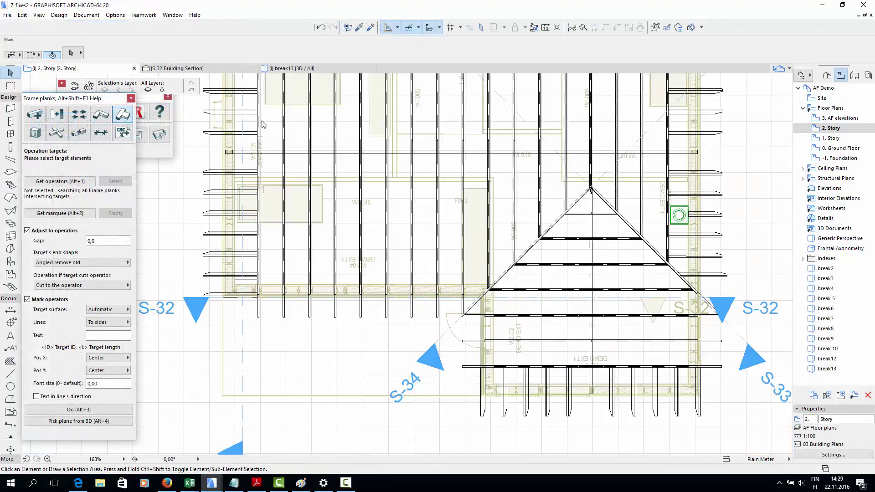
scroll(264, 303, "up", 10)
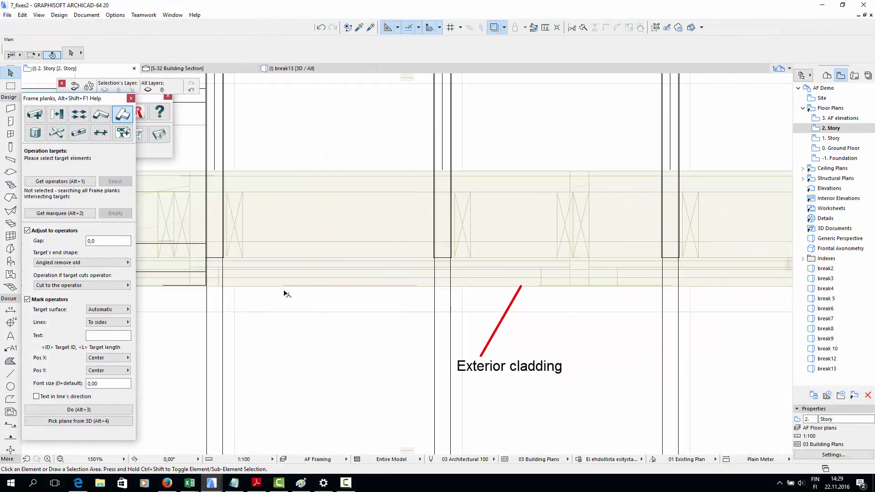
scroll(283, 306, "down", 6)
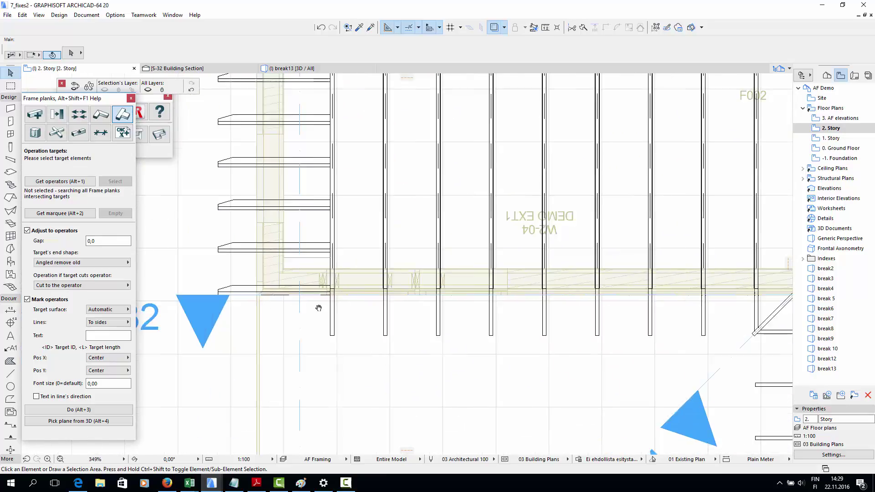
middle_click_drag(319, 307, 372, 304)
left_click(273, 302)
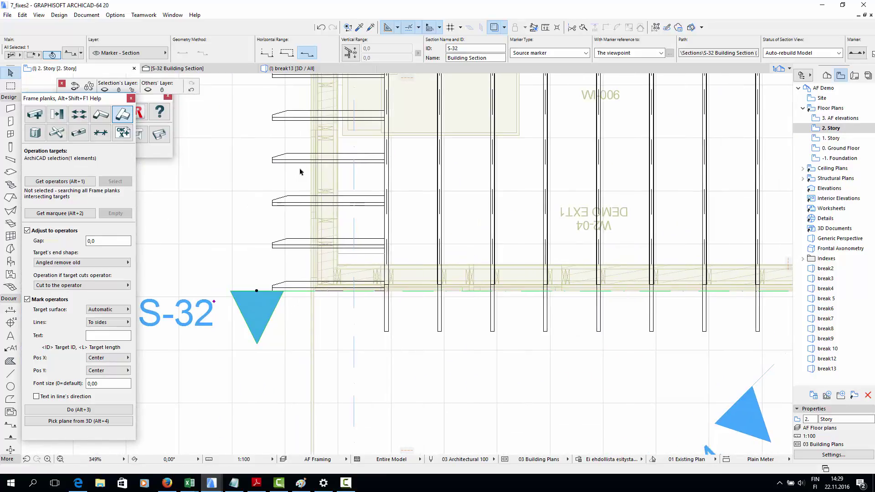
right_click(261, 303)
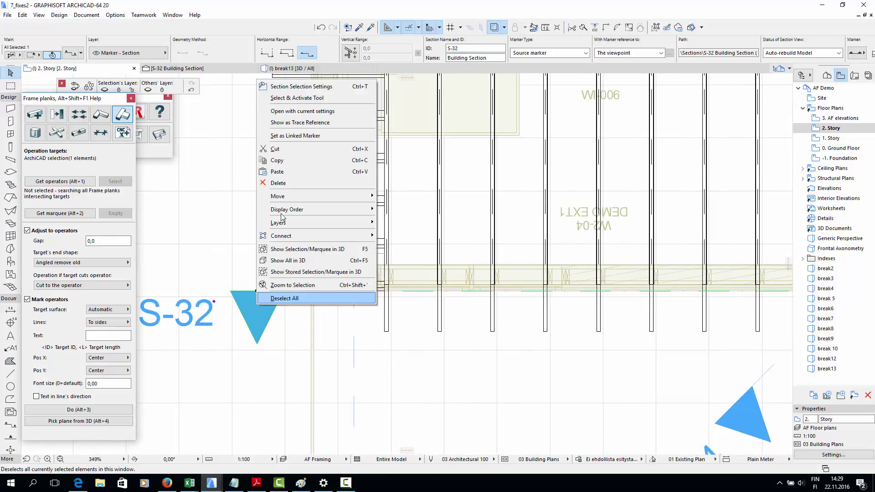
left_click(315, 109)
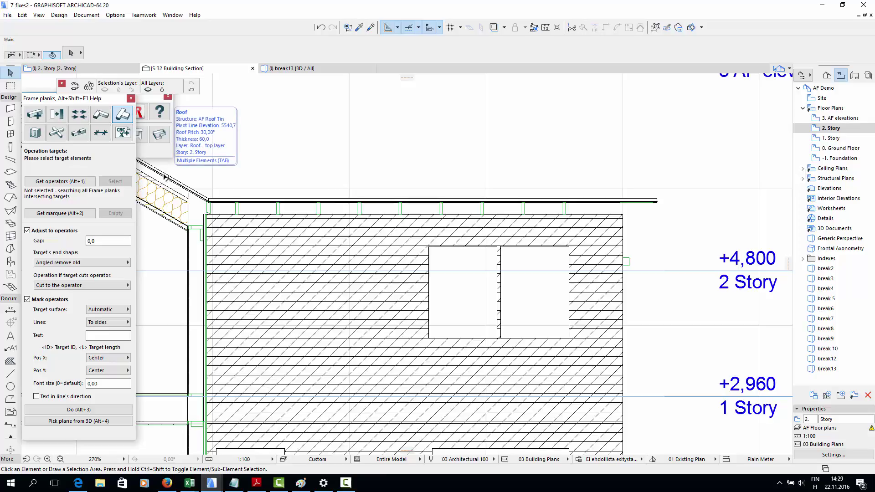
- Add a 28 x 148 mm block plank 6090 mm long along the upper edge of the hatched wall in section S-32
left_click(30, 116)
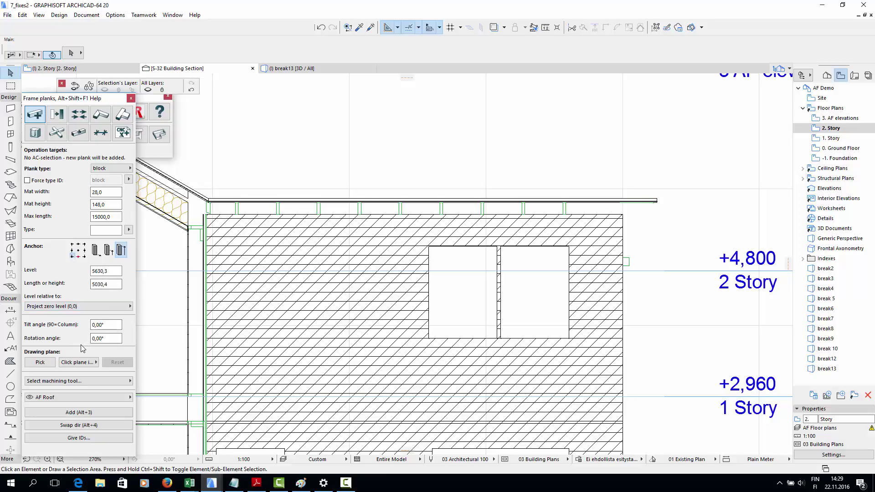
left_click(78, 412)
scroll(202, 209, "up", 4)
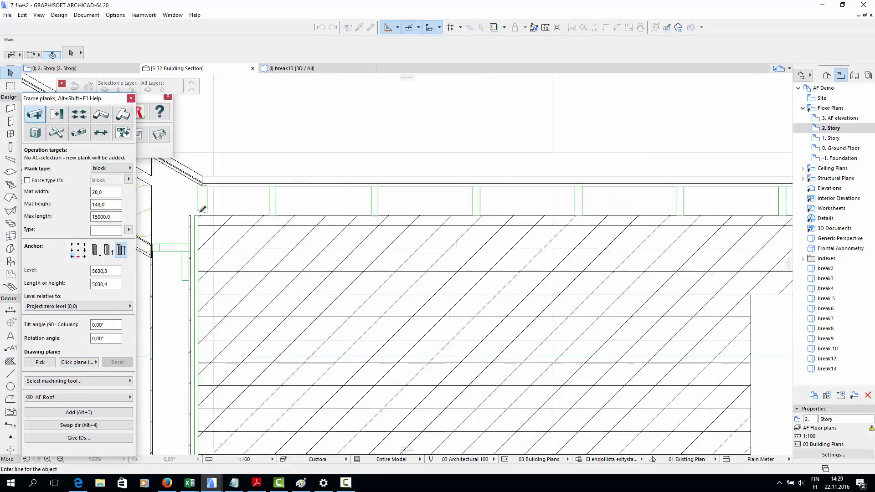
scroll(203, 209, "up", 4)
left_click(200, 213)
scroll(371, 242, "down", 5)
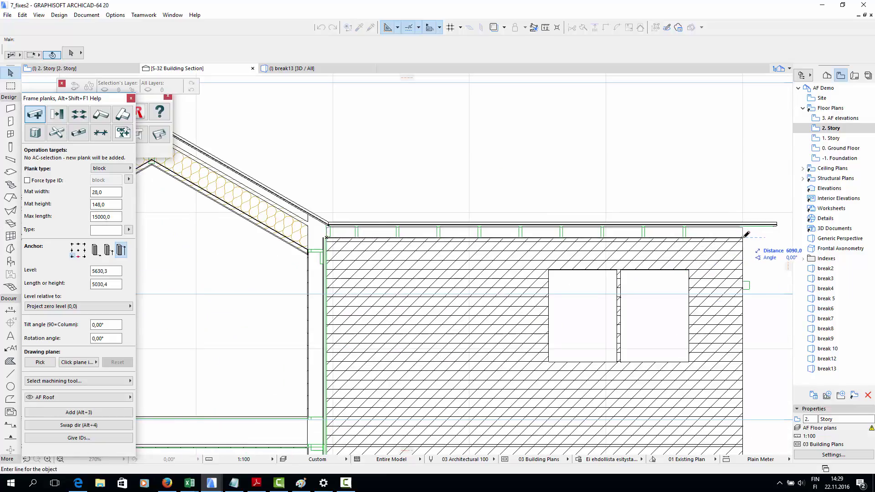
left_click(742, 237)
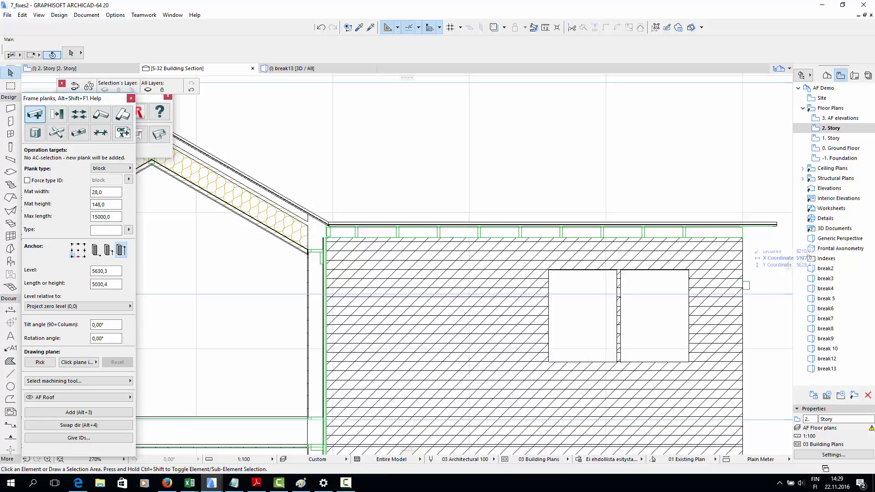
key("ctrl+shift+alt+r")
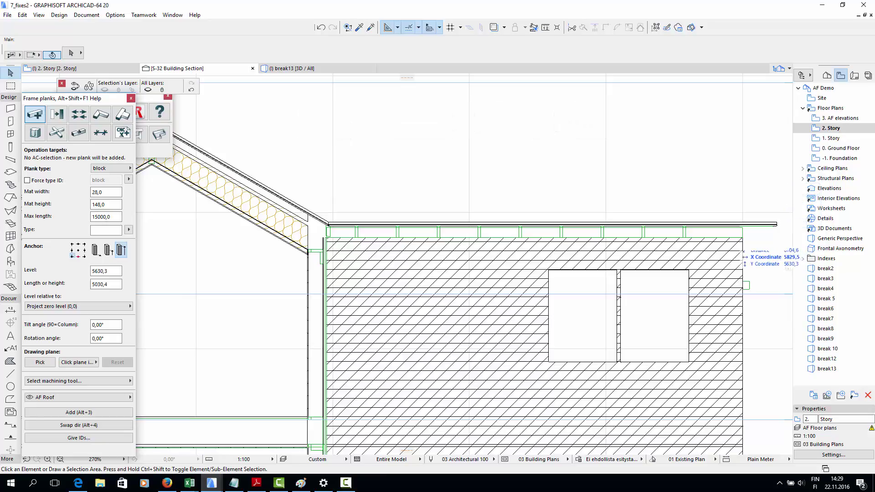
- Return to the break13 3D view and select the new 28 x 148 mm plank at the main roof's eaves
left_click(285, 69)
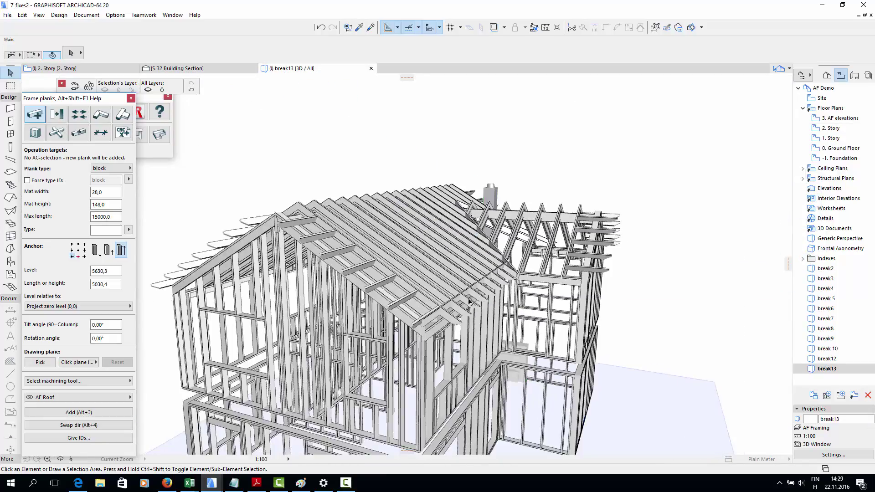
scroll(469, 302, "up", 5)
left_click(406, 290)
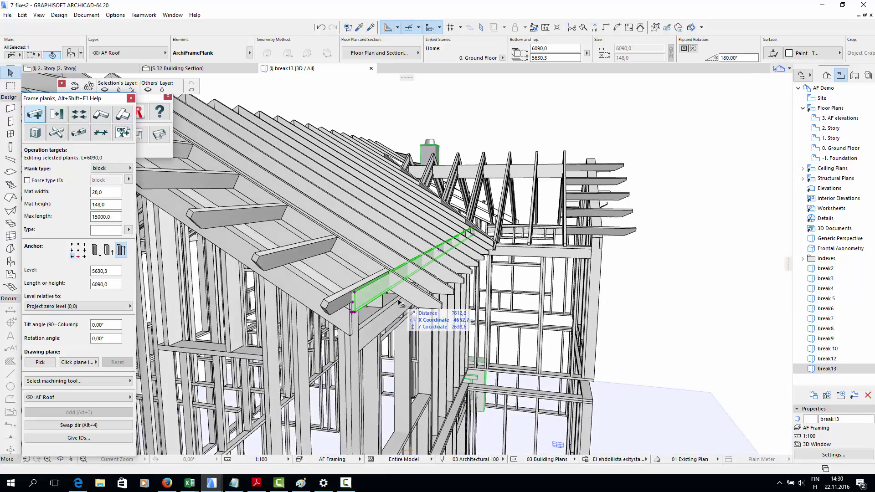
- Show the Structural - Bearing layer in the 3D view via the layer settings
key("ctrl+l")
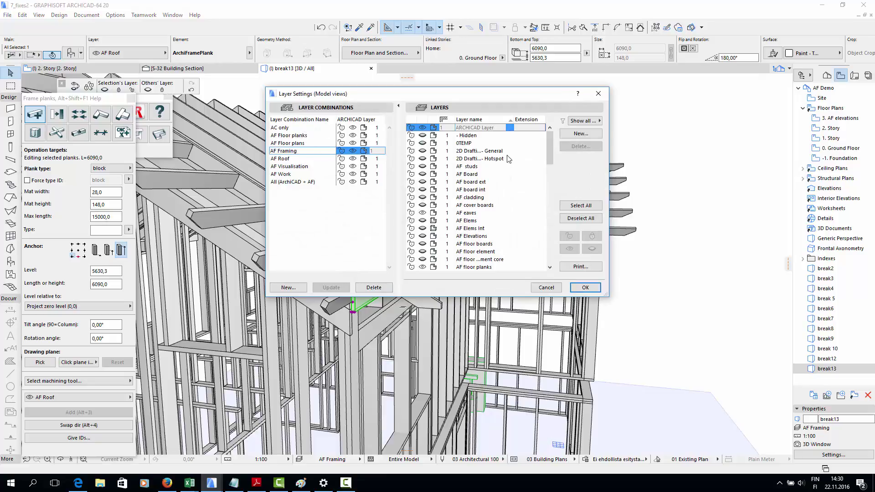
left_click_drag(548, 143, 548, 242)
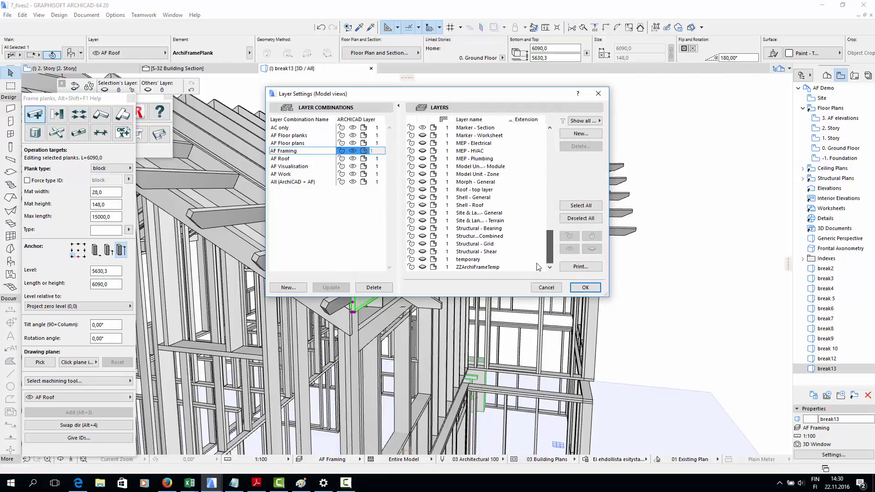
left_click(421, 228)
left_click(584, 287)
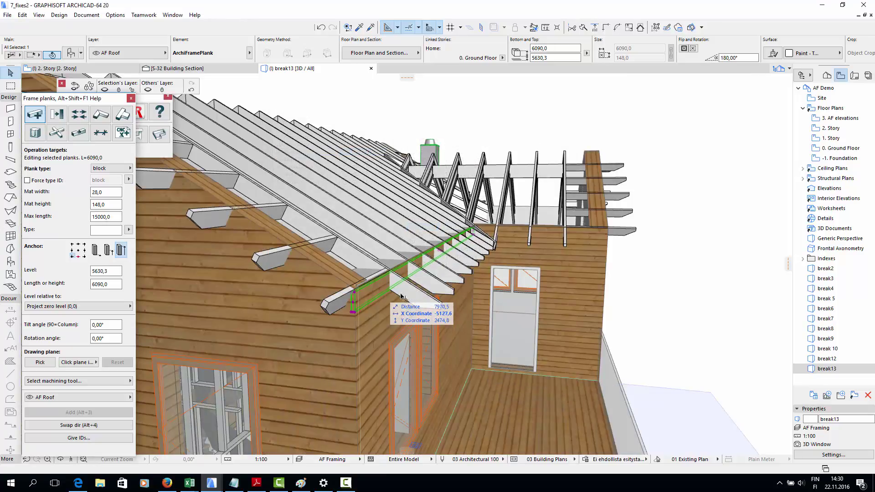
- Move the 28 x 148 mm eaves plank outwards from its upper end corner onto the exterior cladding's outer corner
left_click(356, 299)
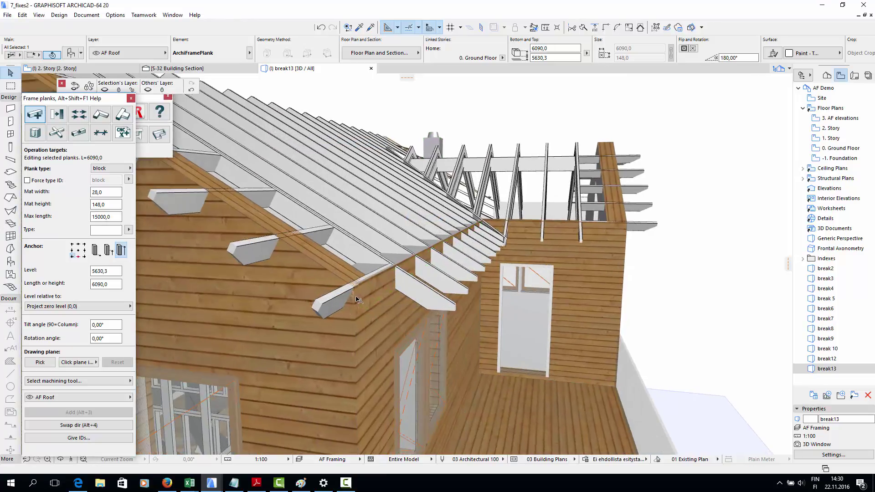
left_click(354, 295)
key("ctrl+d")
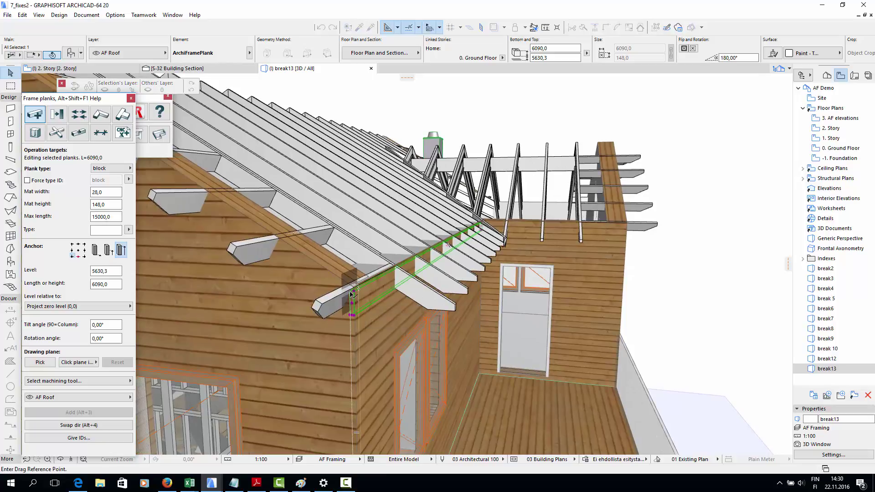
left_click(351, 294)
left_click(356, 295)
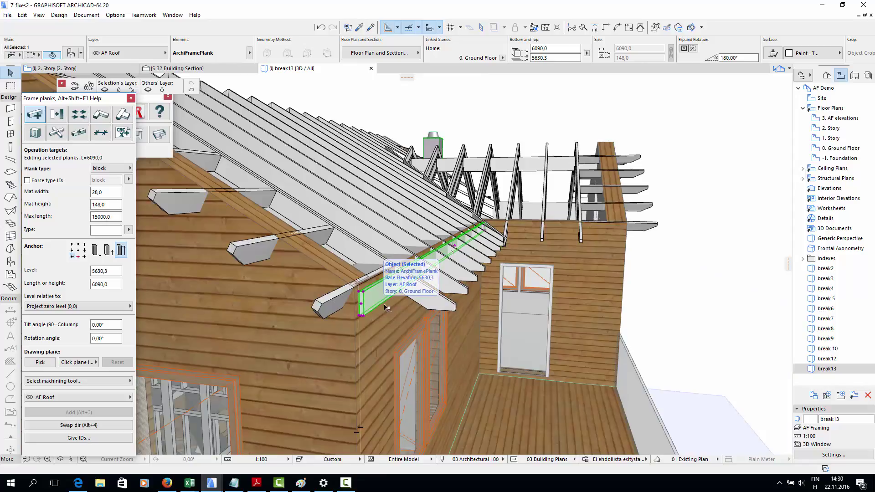
key("Escape")
- Split the eaves plank at the nine rafters crossing it, using them as operators with gap 0,0 and end shape Angled remove old
middle_click_drag(637, 386, 583, 386, "shift")
scroll(584, 385, "down", 4)
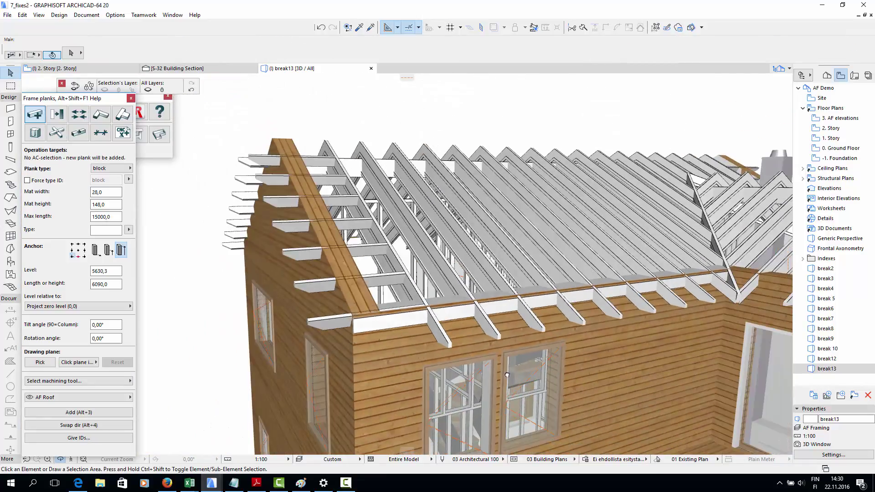
middle_click_drag(506, 375, 459, 358)
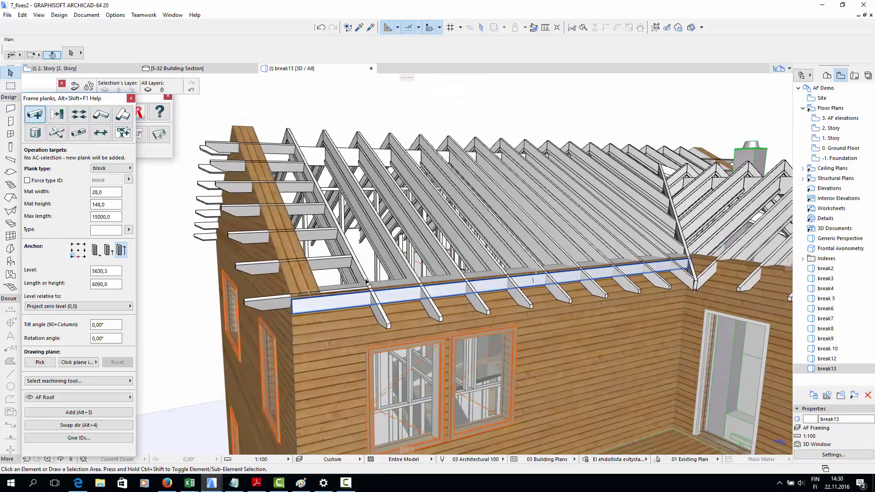
left_click(375, 303)
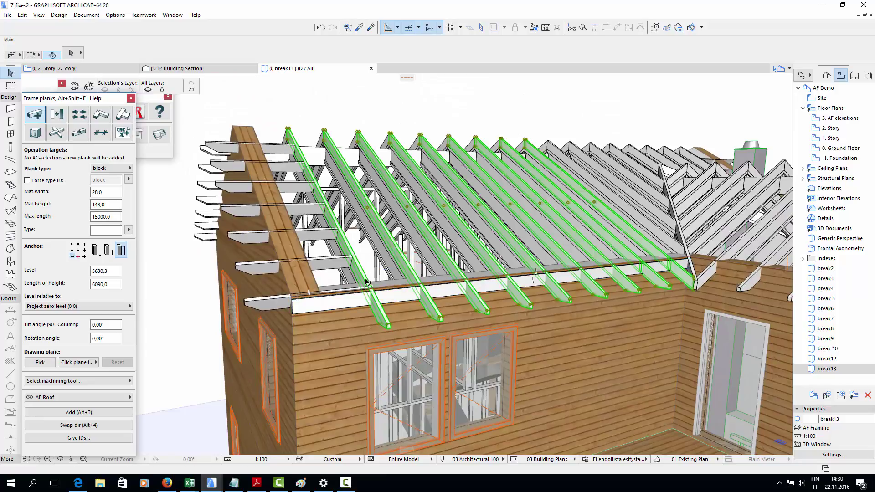
left_click(120, 118)
left_click(68, 181)
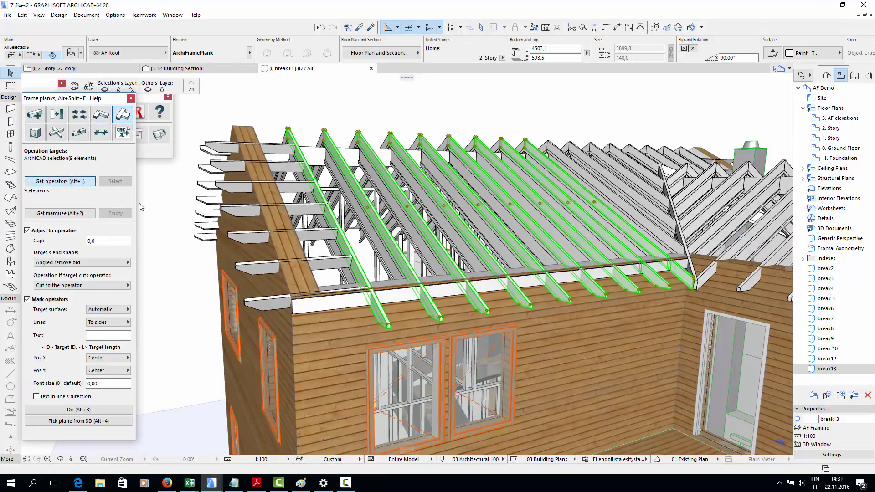
left_click(338, 303)
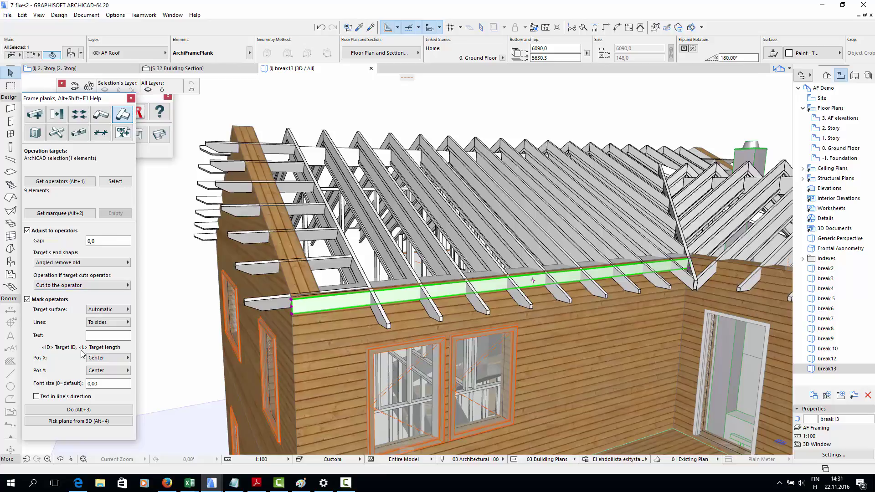
left_click(79, 410)
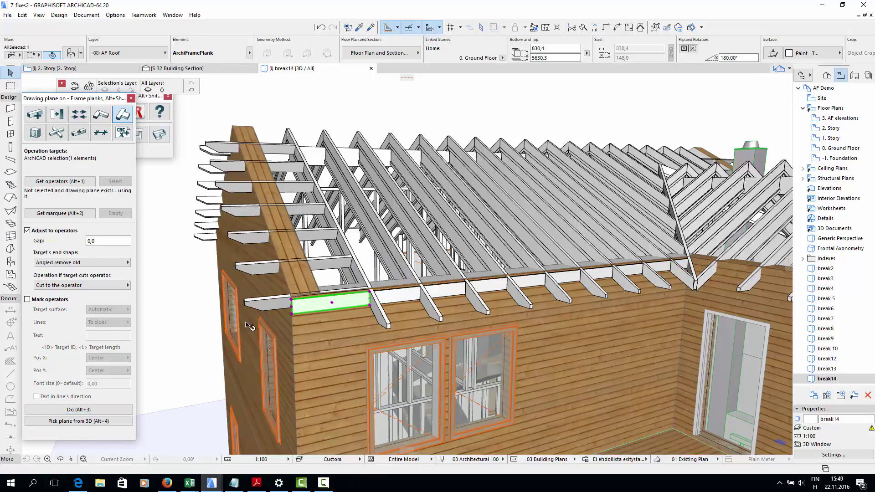
- Clear the plank selection and show the Roof - top layer in the 3D view
middle_click_drag(169, 326, 262, 352, "shift")
key("Escape")
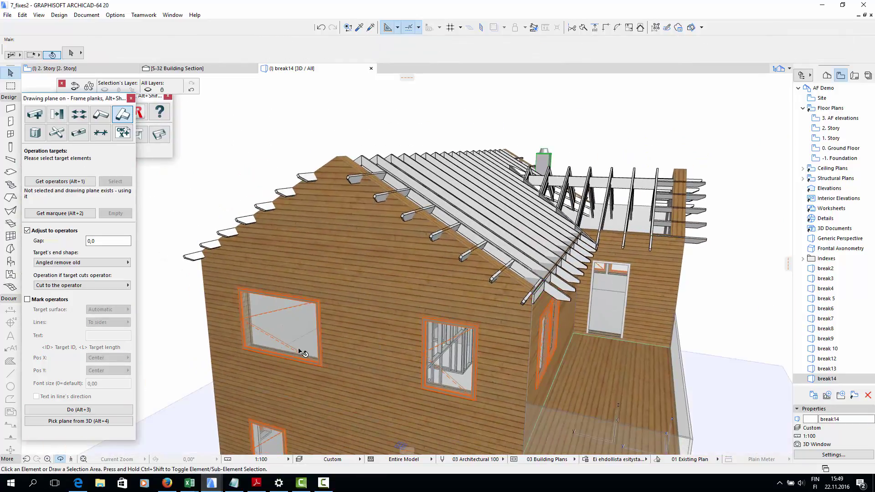
key("ctrl+l")
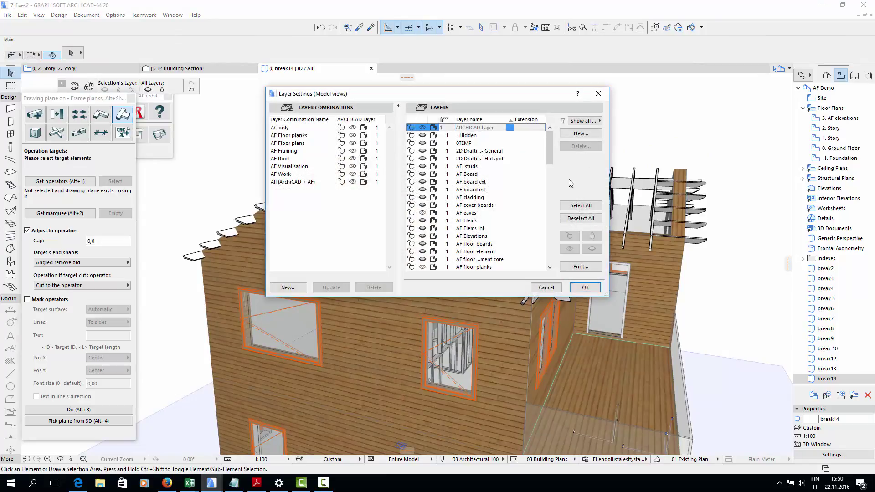
scroll(439, 230, "down", 5)
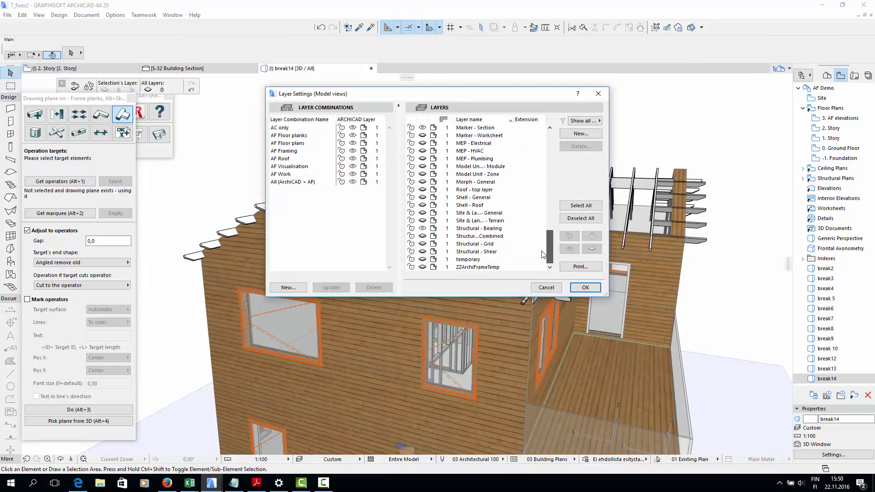
left_click(422, 191)
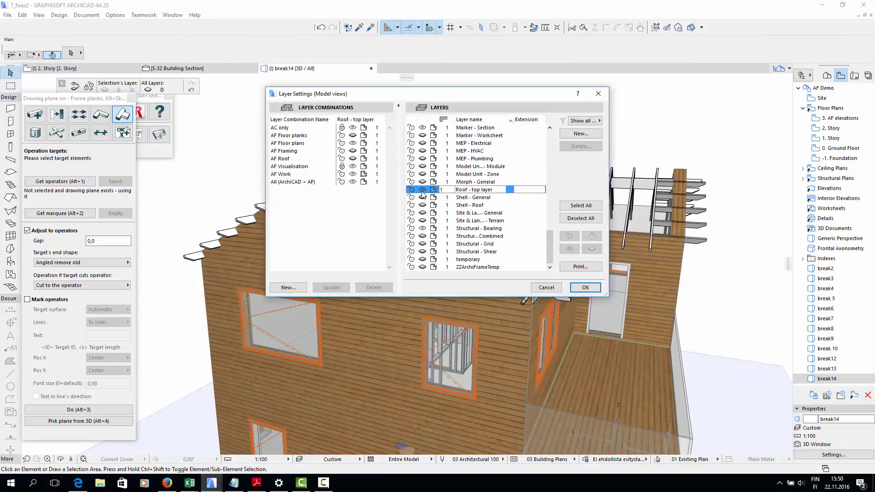
key("Return")
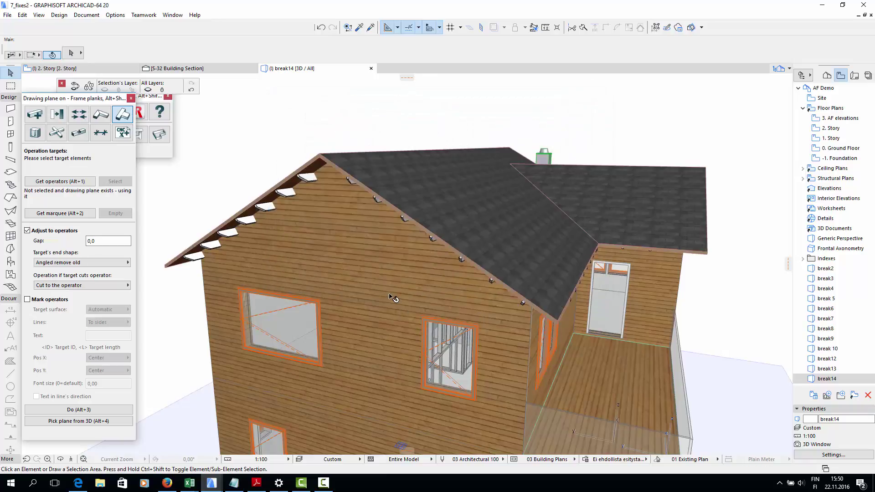
- For a new 28 x 148 mm block plank, pick the gable roof's underside as drawing plane and set the anchor to the upper corner
middle_click_drag(389, 294, 358, 261, "shift")
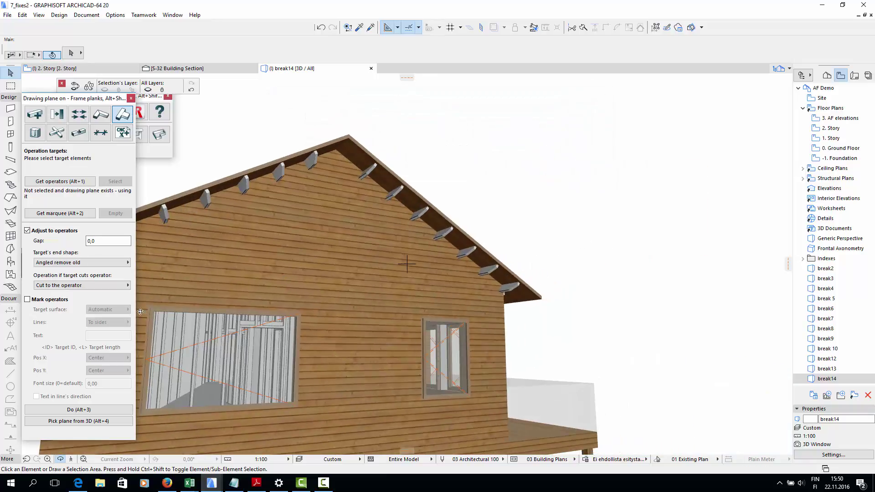
left_click(35, 114)
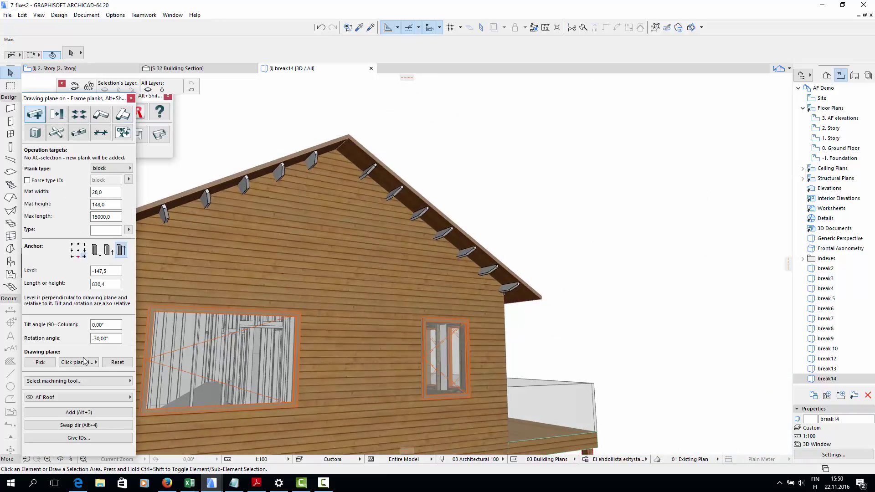
left_click(41, 362)
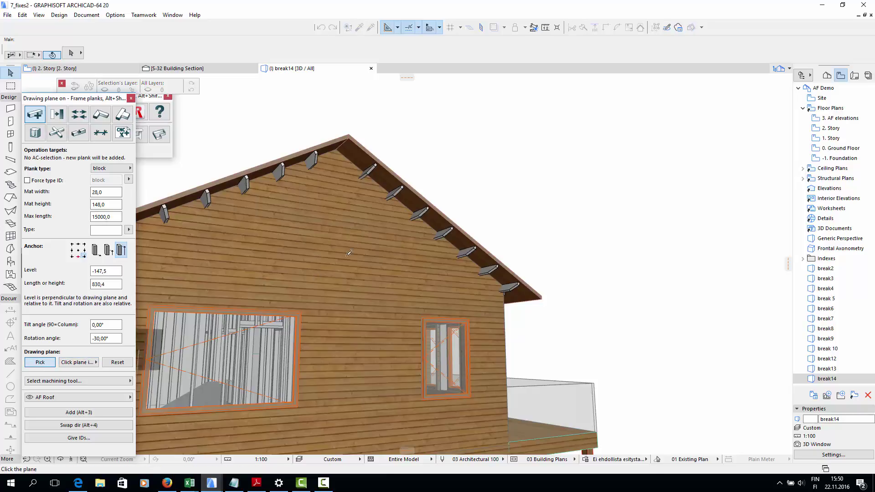
left_click(420, 221)
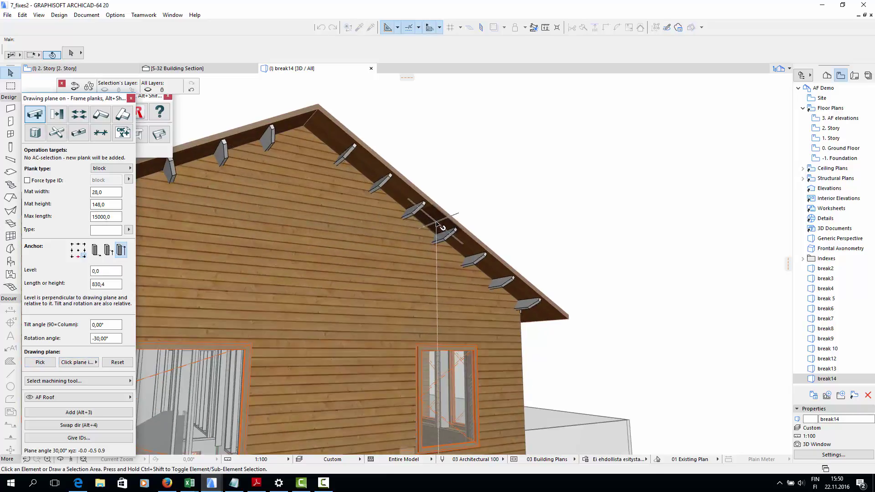
left_click(95, 250)
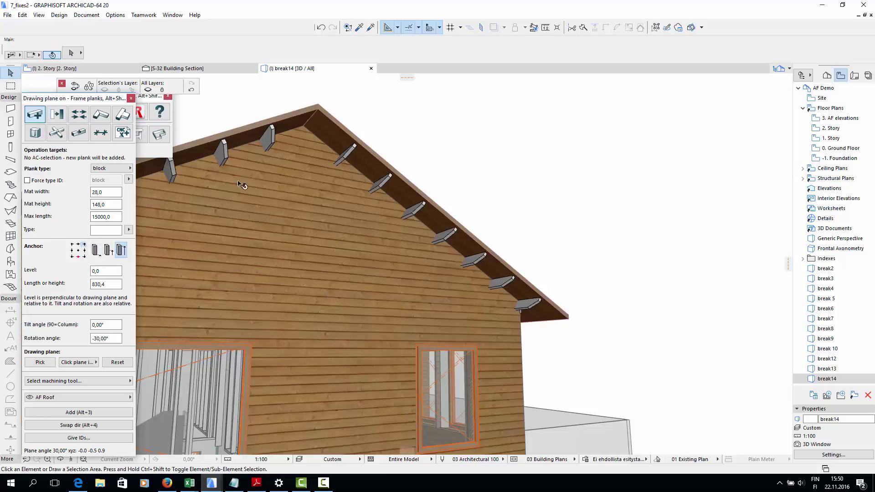
- On the 2. Story floor plan, add the plank with 0° rotation along the gable cladding from the eaves corner to the ridge, about 3994 mm long
left_click(95, 73)
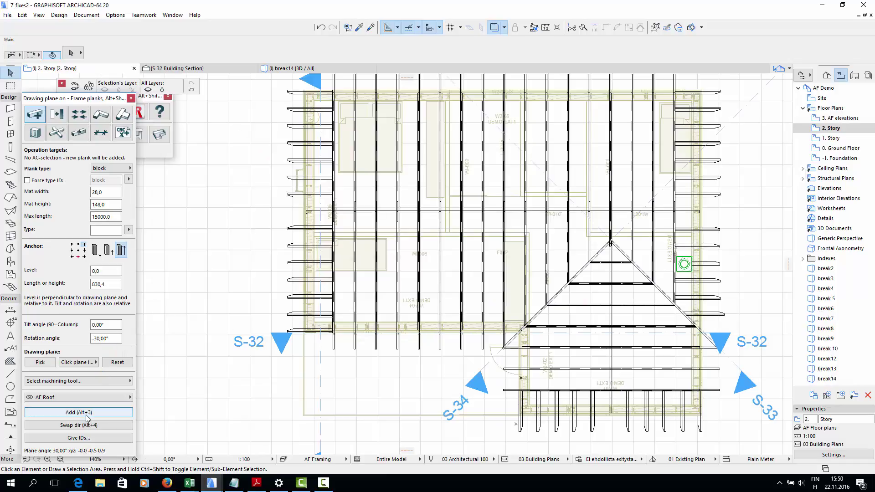
left_click(78, 413)
scroll(318, 340, "up", 6)
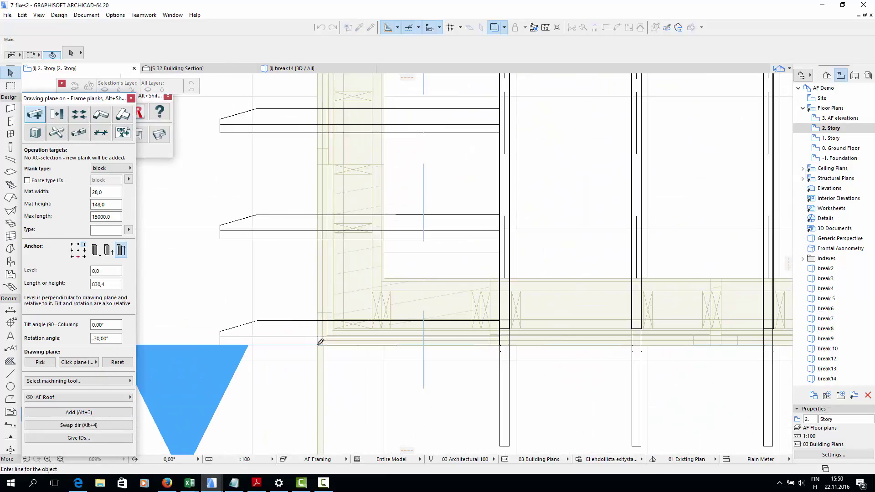
scroll(320, 342, "up", 1)
left_click(320, 342)
scroll(318, 339, "down", 8)
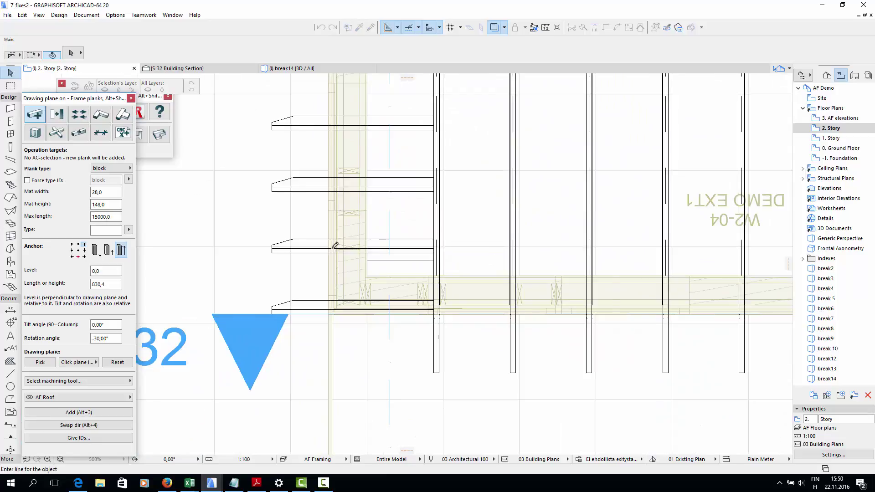
scroll(345, 263, "up", 7)
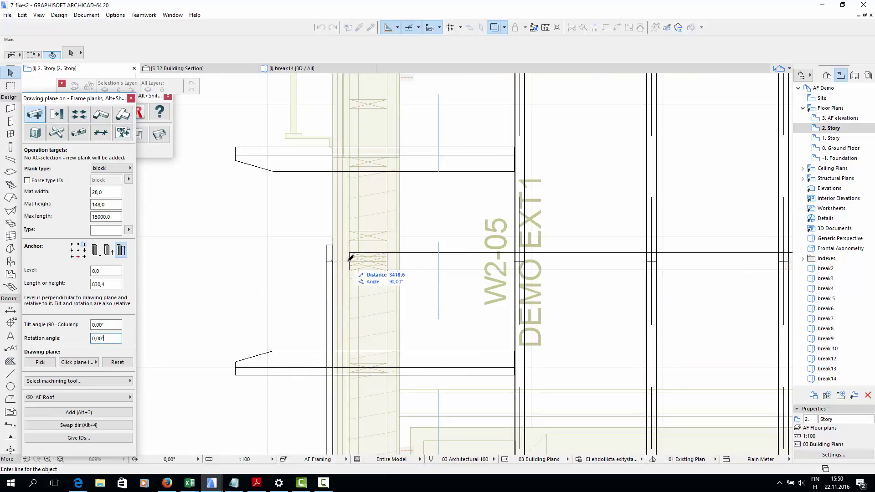
left_click(352, 257)
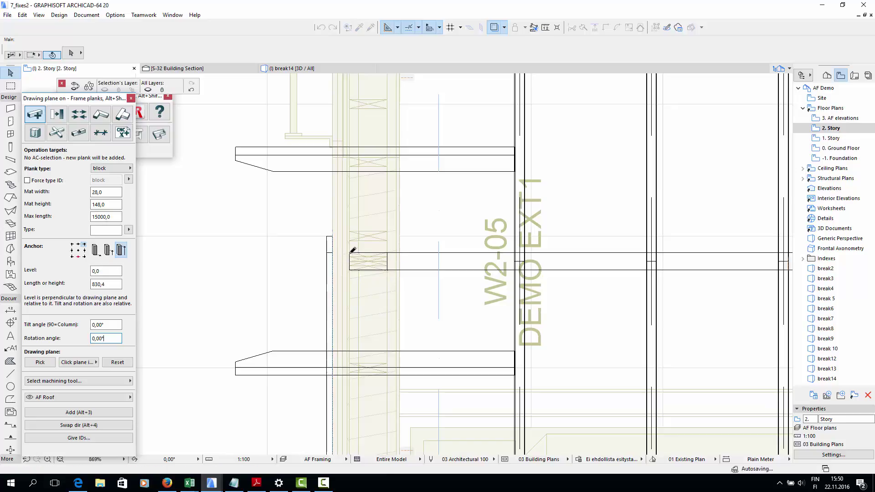
- Mirror a copy of the gable plank about the ridge beam's horizontal centre line on the floor plan
left_click(327, 259)
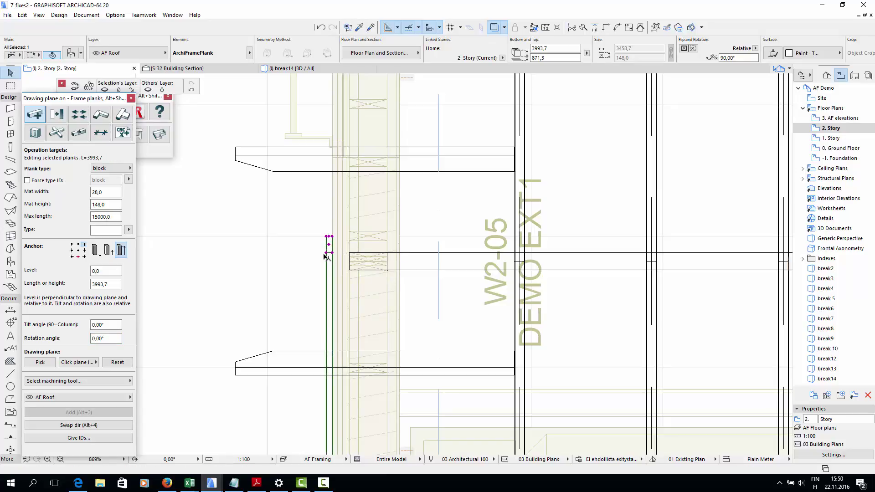
key("ctrl+alt+m")
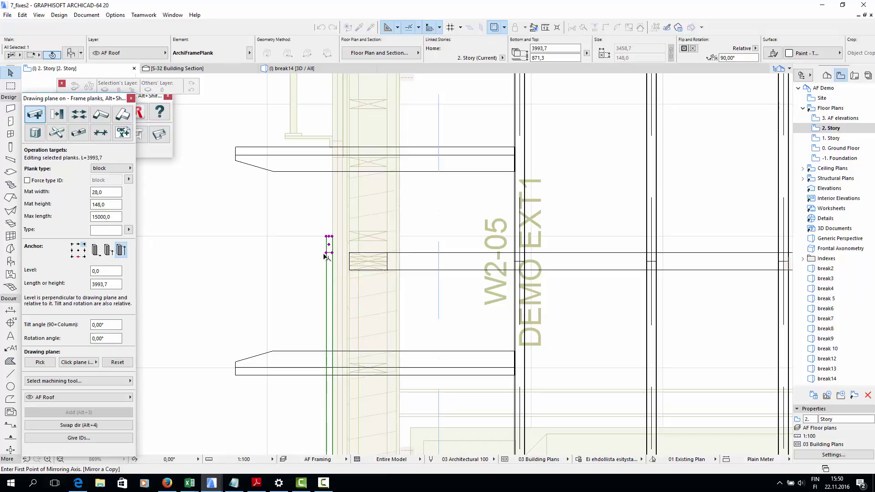
left_click(350, 262)
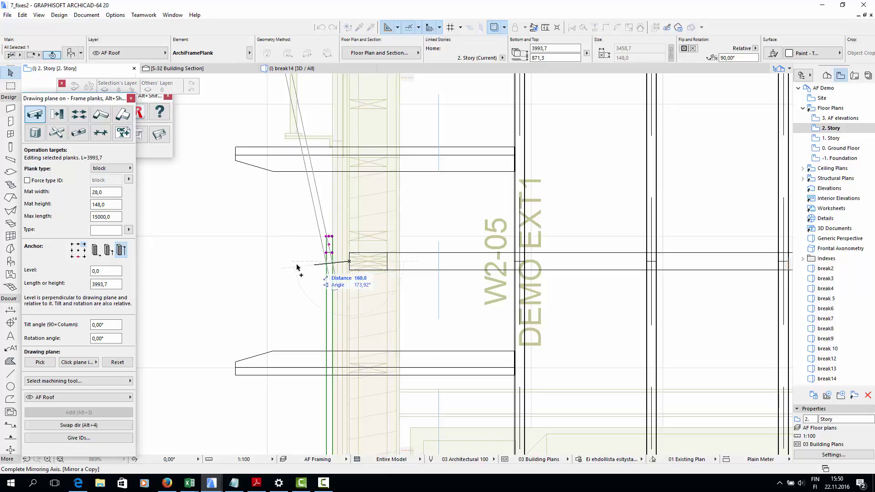
left_click(269, 266)
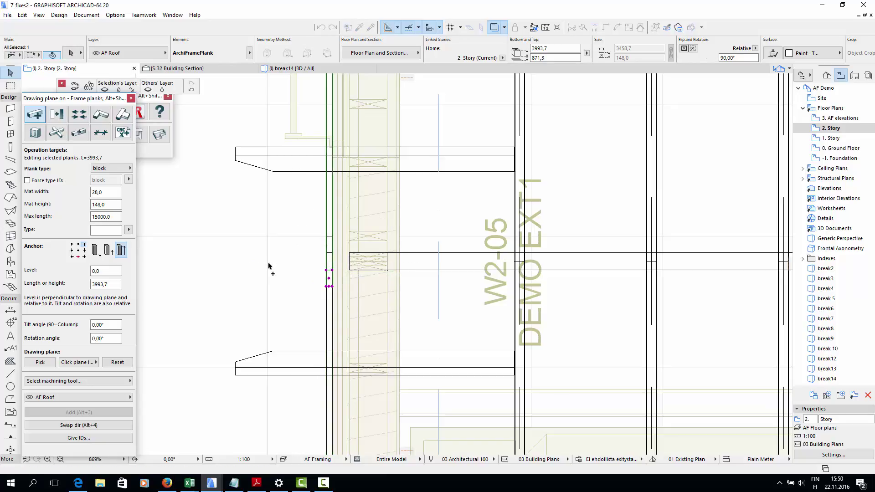
key("Escape")
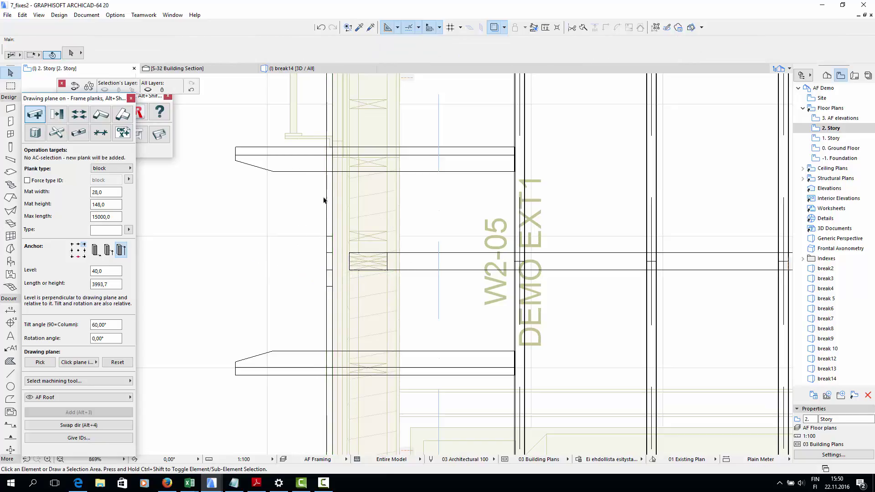
- In the break14 3D view, join the two gable planks into a mitred corner at the ridge with 0,0 gap
left_click(306, 71)
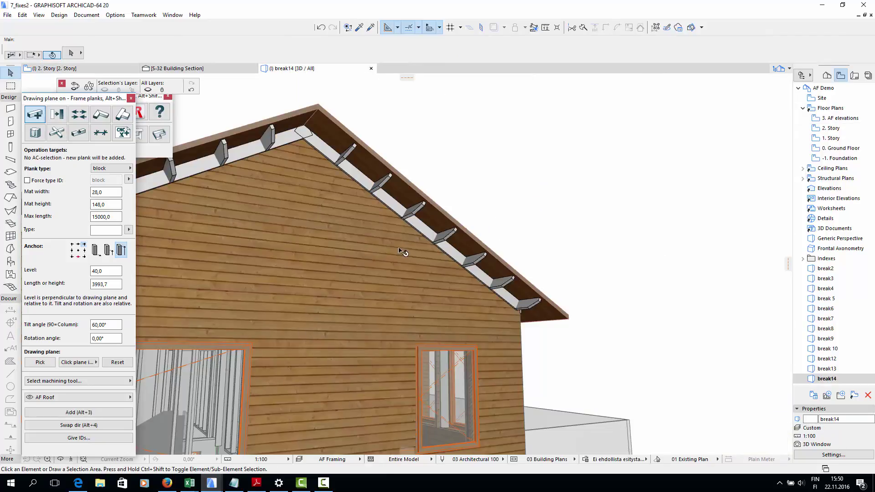
middle_click_drag(366, 277, 354, 263, "shift")
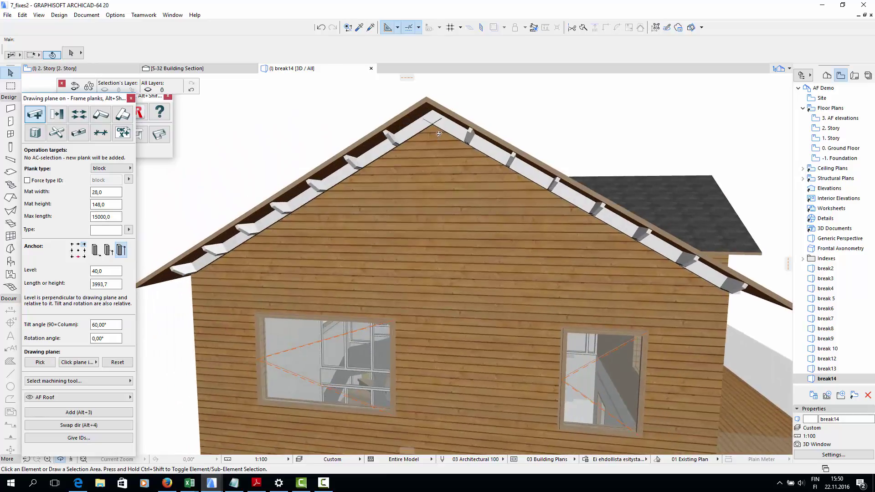
left_click(100, 114)
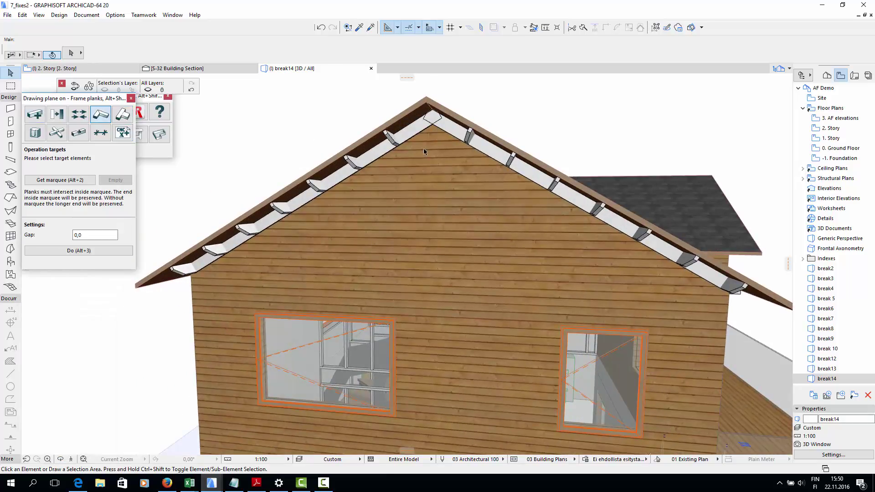
left_click(458, 132)
left_click(306, 196, "shift")
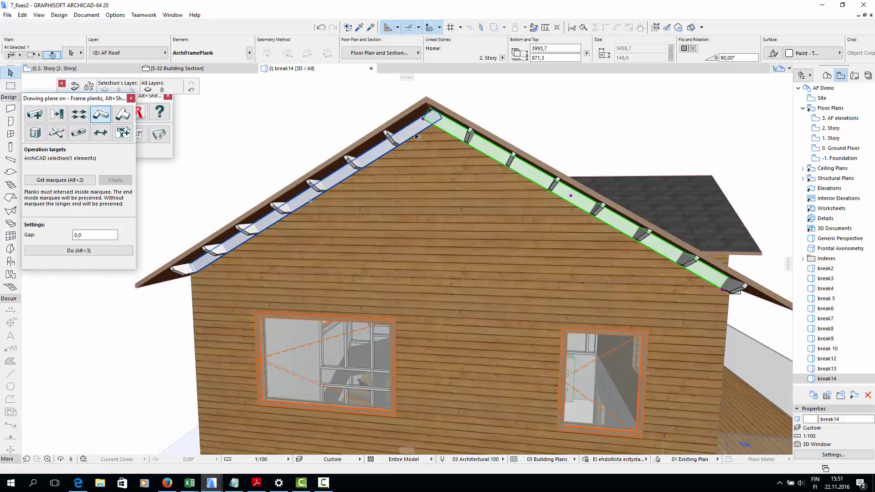
left_click(82, 250)
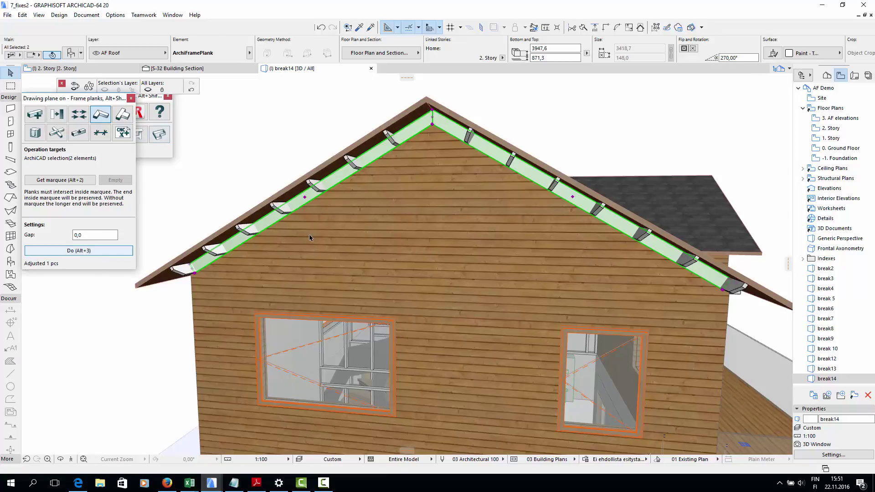
- Use the seven rafter ends on the gable's right slope as operators to cut that slope's plank between them, with 0,0 gap
left_click(729, 287)
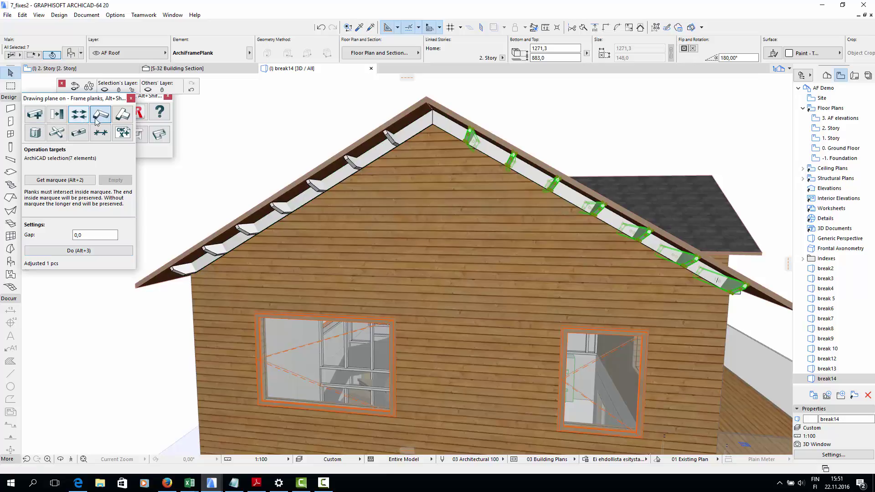
left_click(123, 113)
left_click(60, 181)
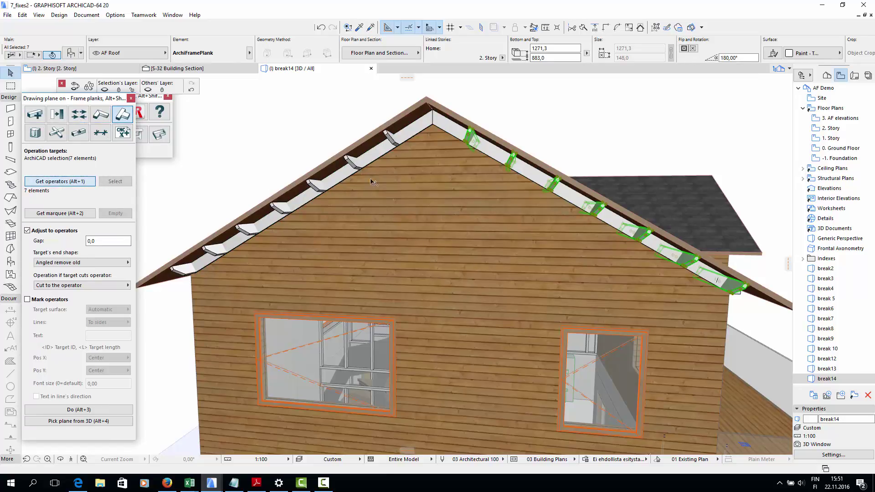
left_click(492, 159)
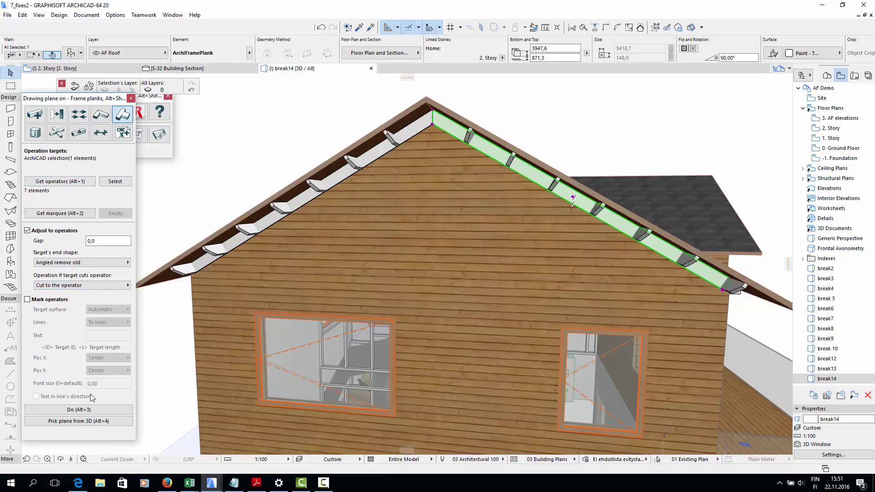
left_click(89, 410)
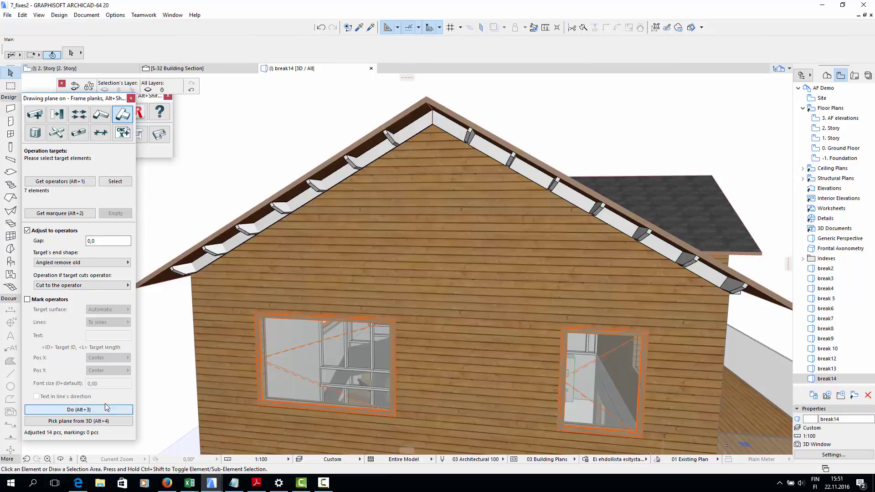
left_click(488, 153)
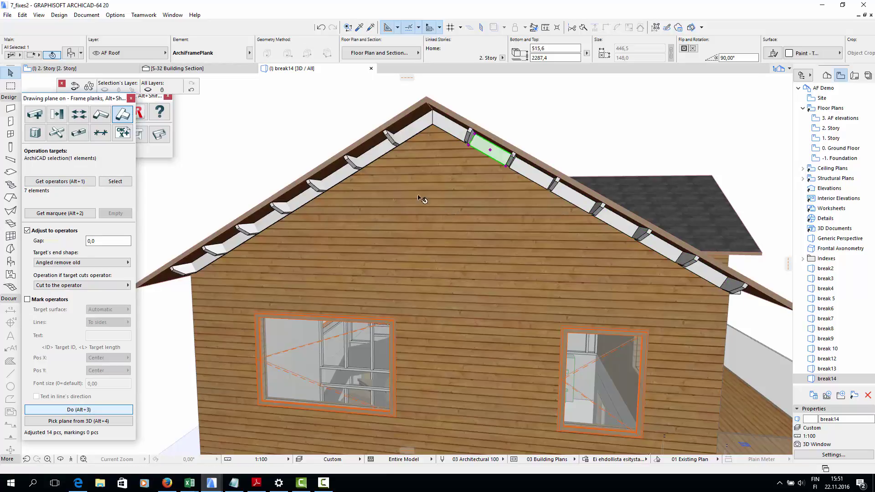
- Cut the gable's left-slope plank between its seven rafter ends, using those rafters as operators with the same adjustment settings
left_click(391, 139)
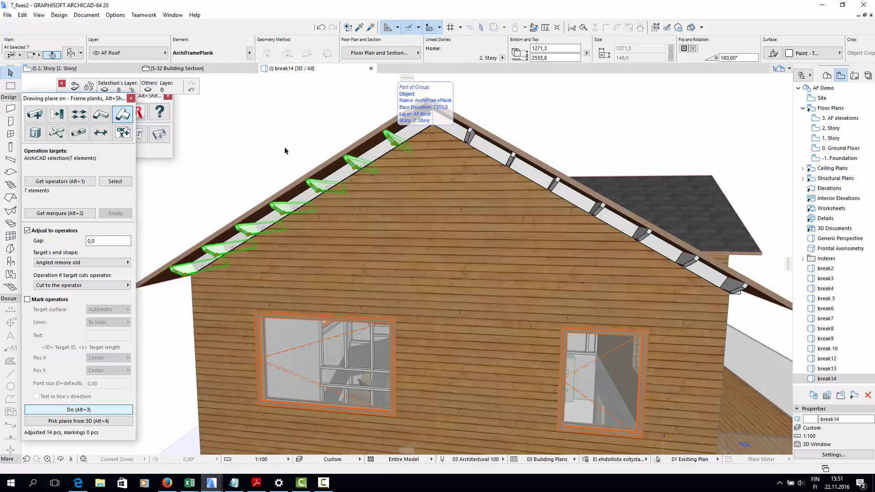
left_click(74, 184)
left_click(424, 129)
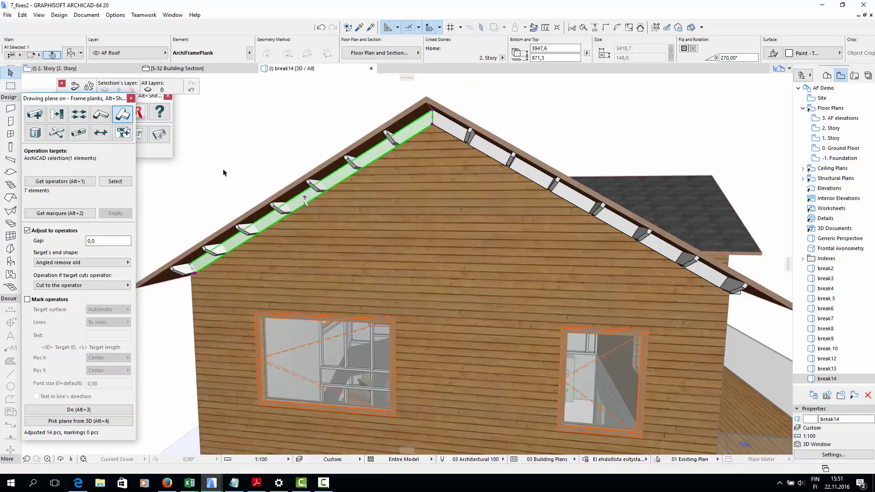
left_click(75, 408)
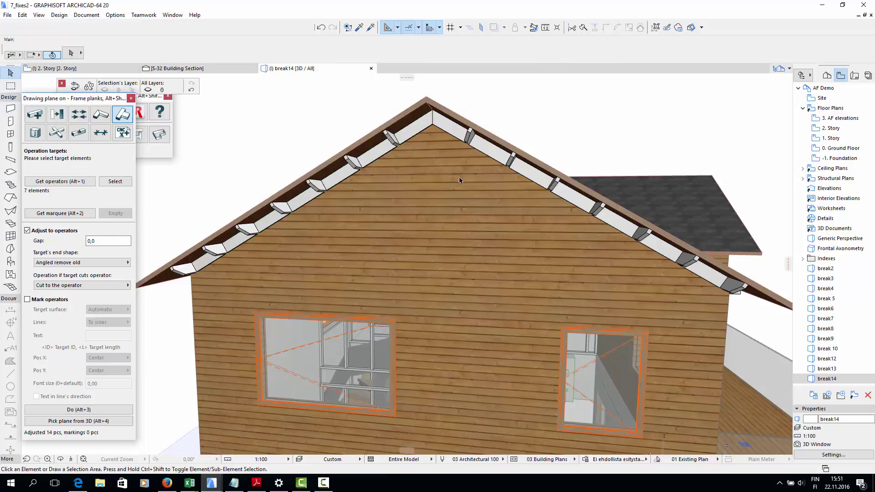
- Hide the roof covering's layer in the 3D view to expose the rafters above the terrace-side eaves
middle_click_drag(522, 259, 431, 198)
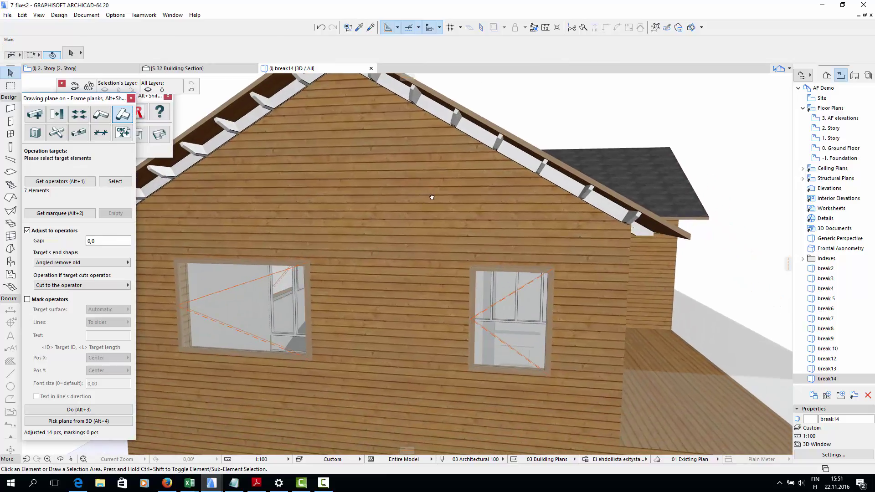
middle_click_drag(644, 291, 524, 294, "shift")
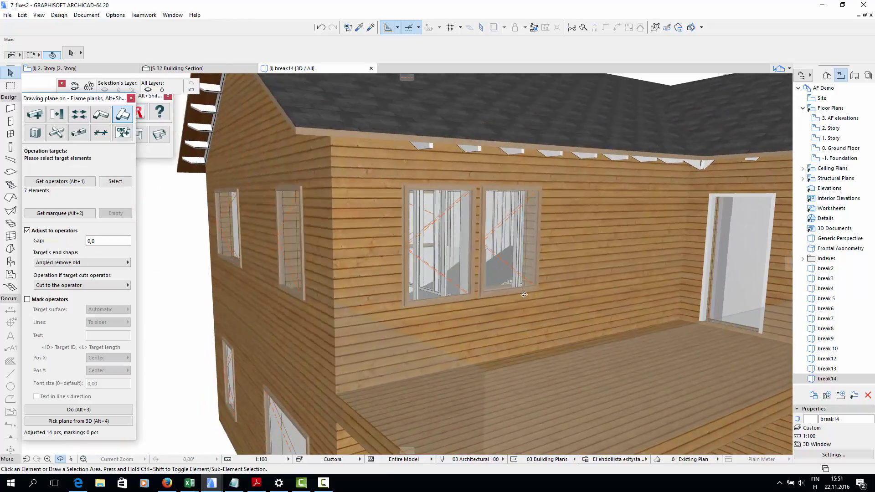
left_click(307, 124)
left_click(104, 89)
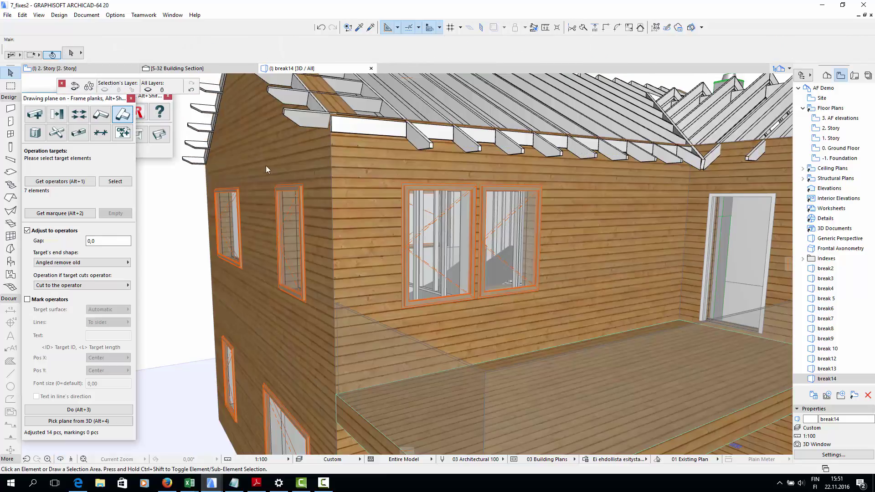